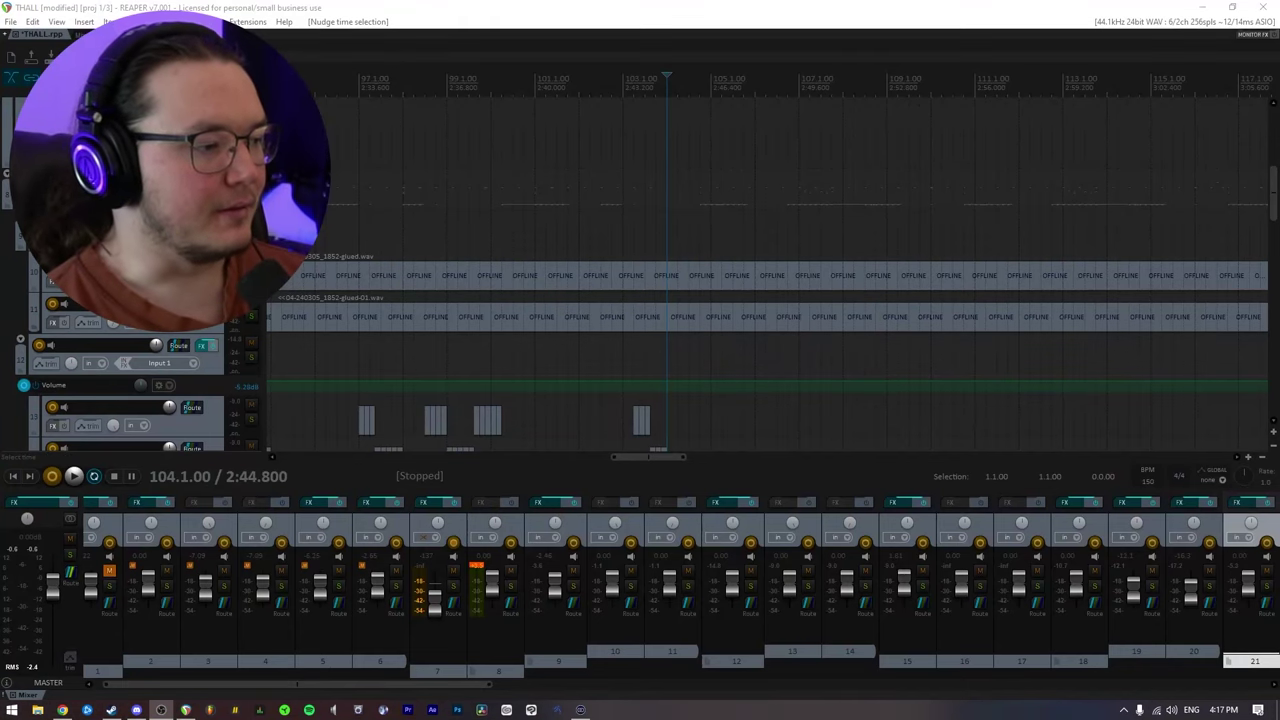
# Solo the guitar on track 9 and play it back.
pyautogui.click(615, 651)
pyautogui.press('Up')
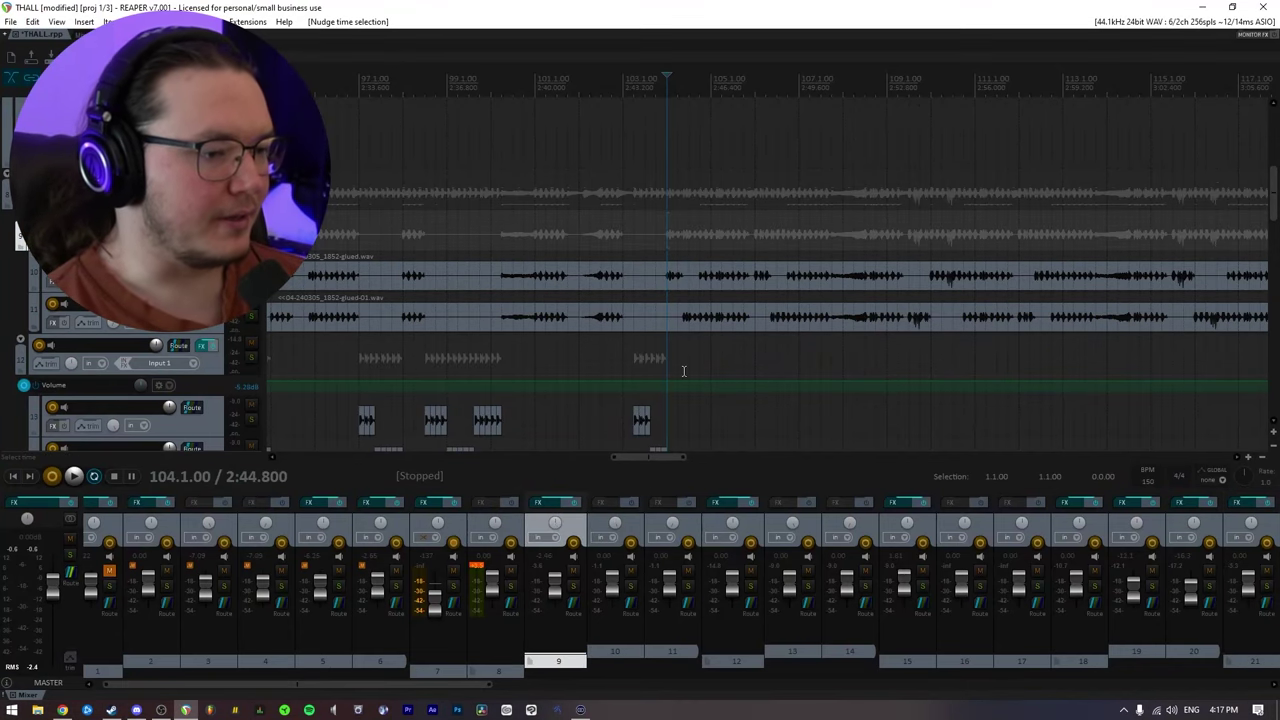
pyautogui.scroll(2, 680, 366)
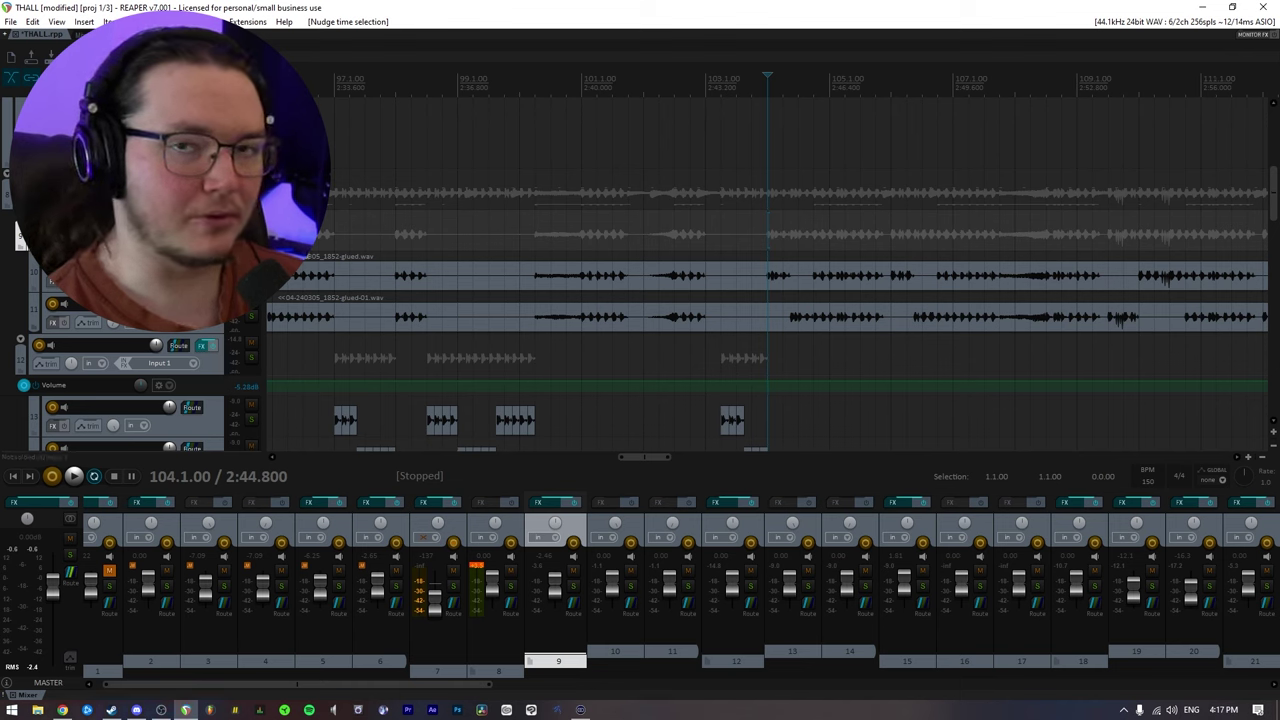
pyautogui.press('s')
pyautogui.press('space')
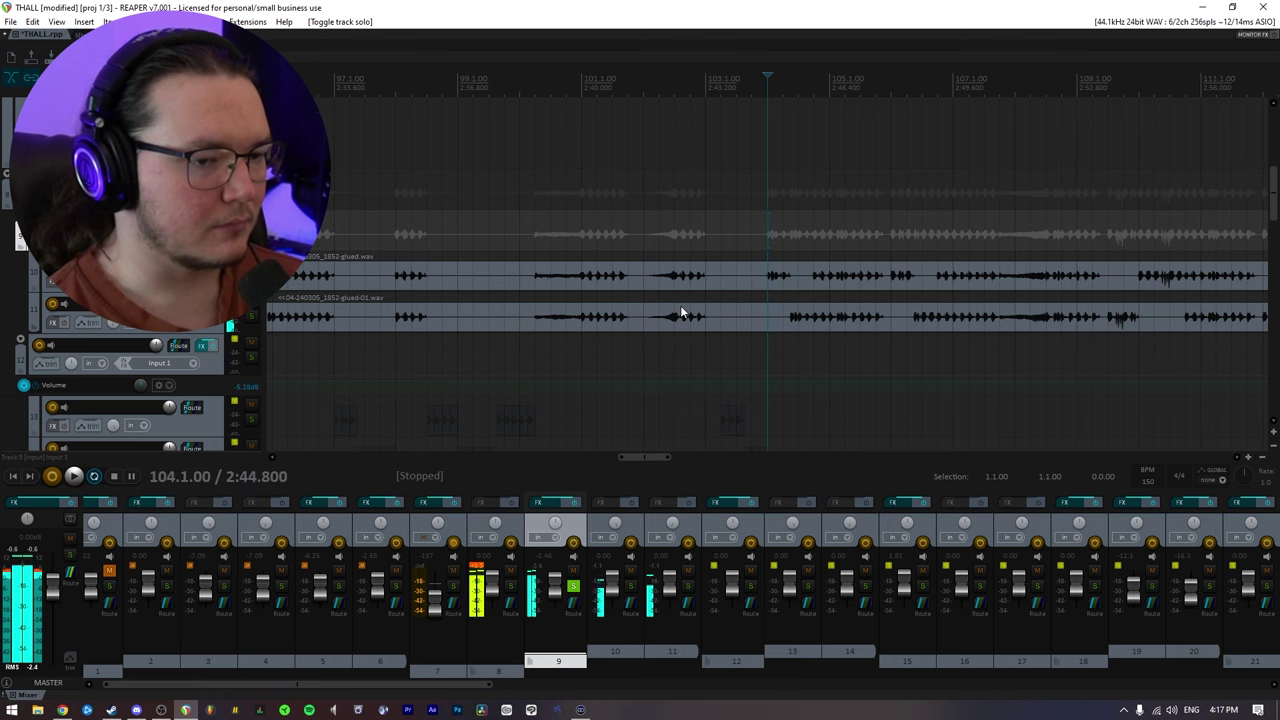
pyautogui.scroll(-2, 680, 313)
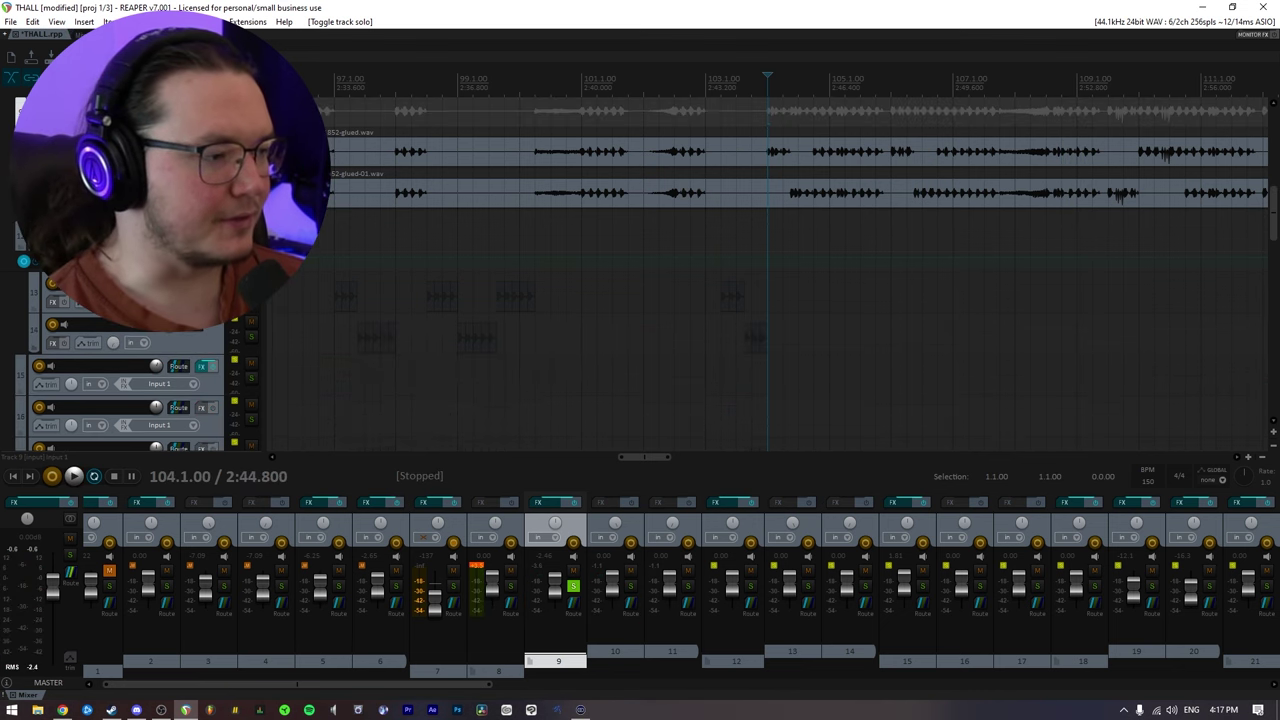
pyautogui.scroll(2, 15, 222)
# Clear all solos, then solo, audition and unsolo the 16-Bass-MIDI bass track.
pyautogui.hotkey('ctrl', 'alt', 'F10')
pyautogui.press('F6')
pyautogui.scroll(-3, 15, 222)
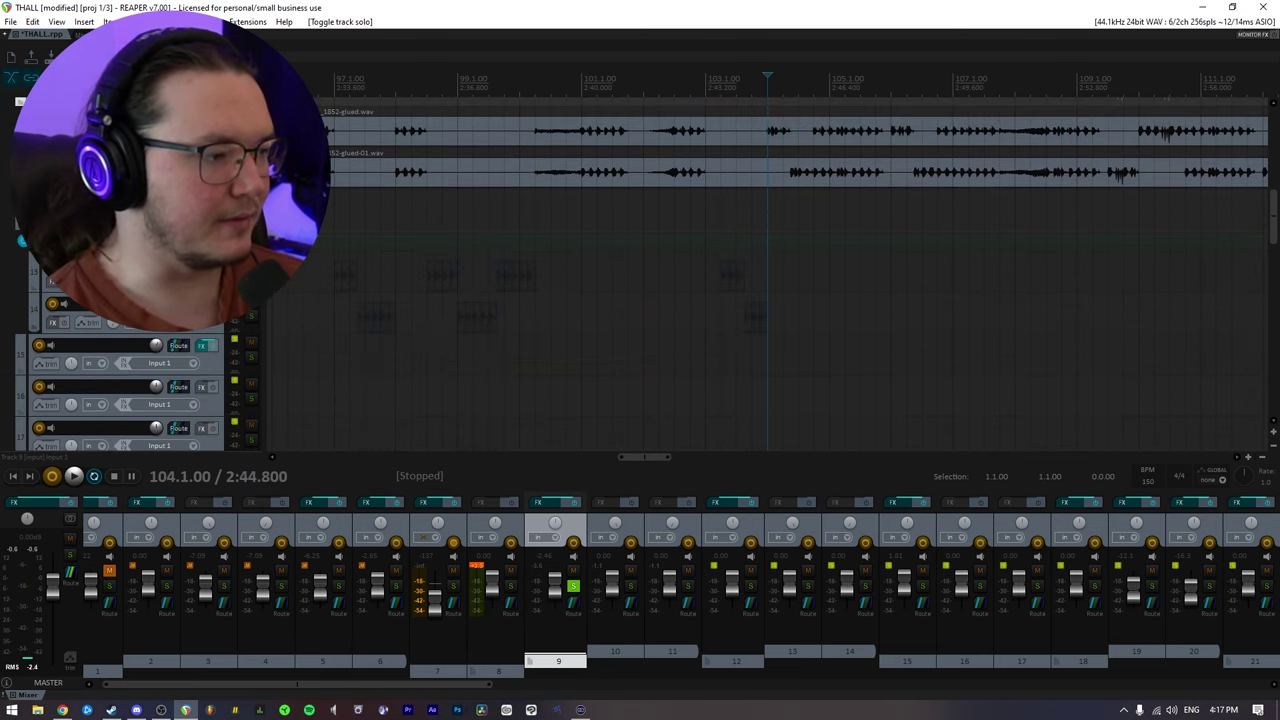
pyautogui.press('F6')
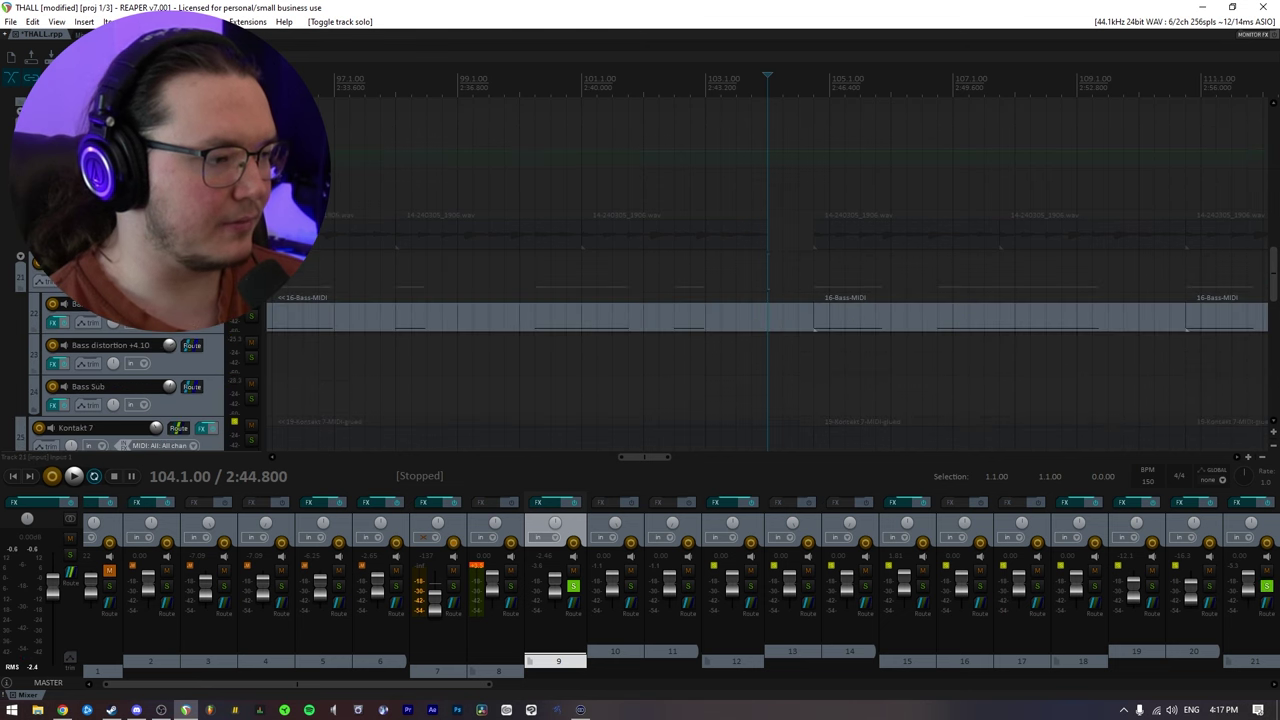
pyautogui.press('space')
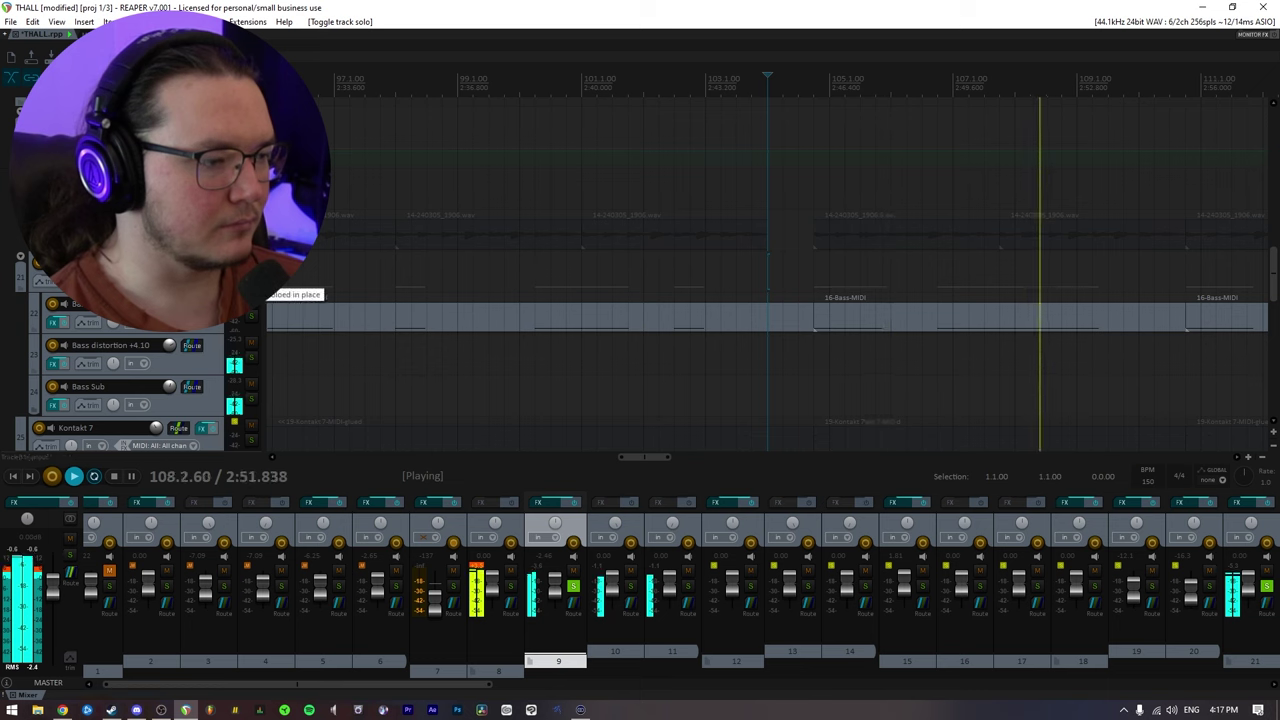
pyautogui.press('space')
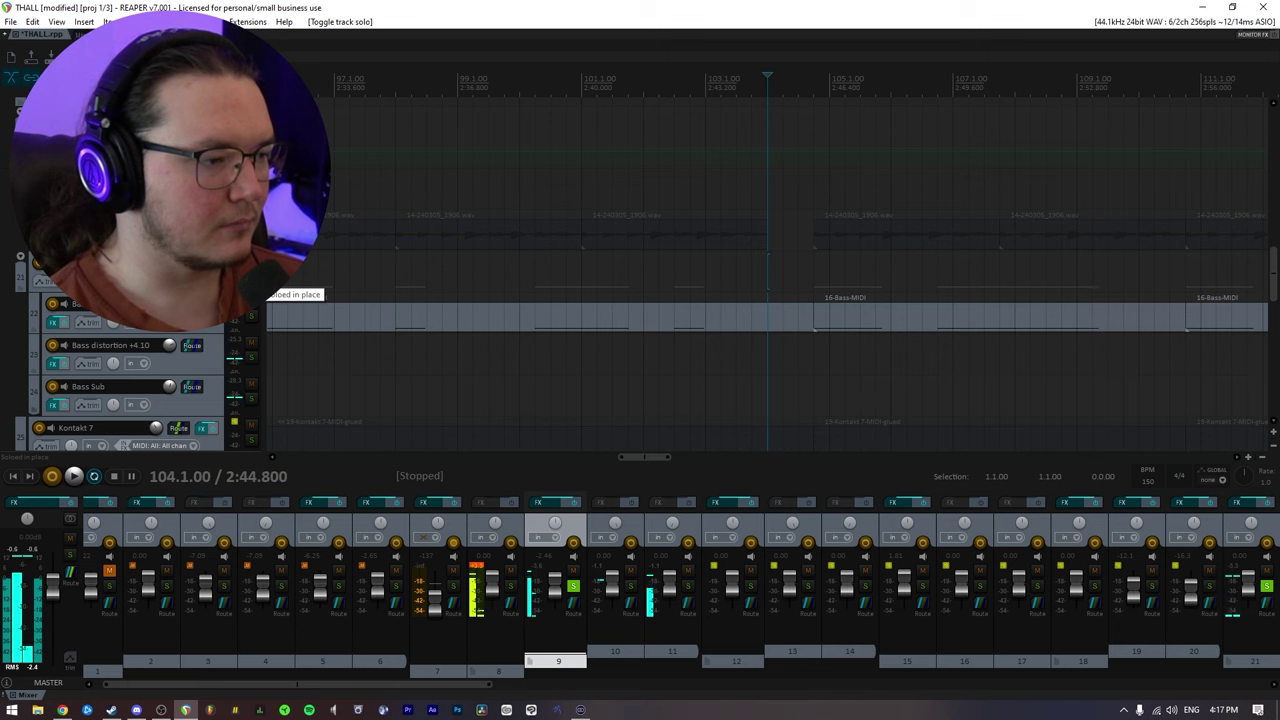
pyautogui.press('F6')
pyautogui.scroll(5, 150, 380)
pyautogui.scroll(-3, 697, 308)
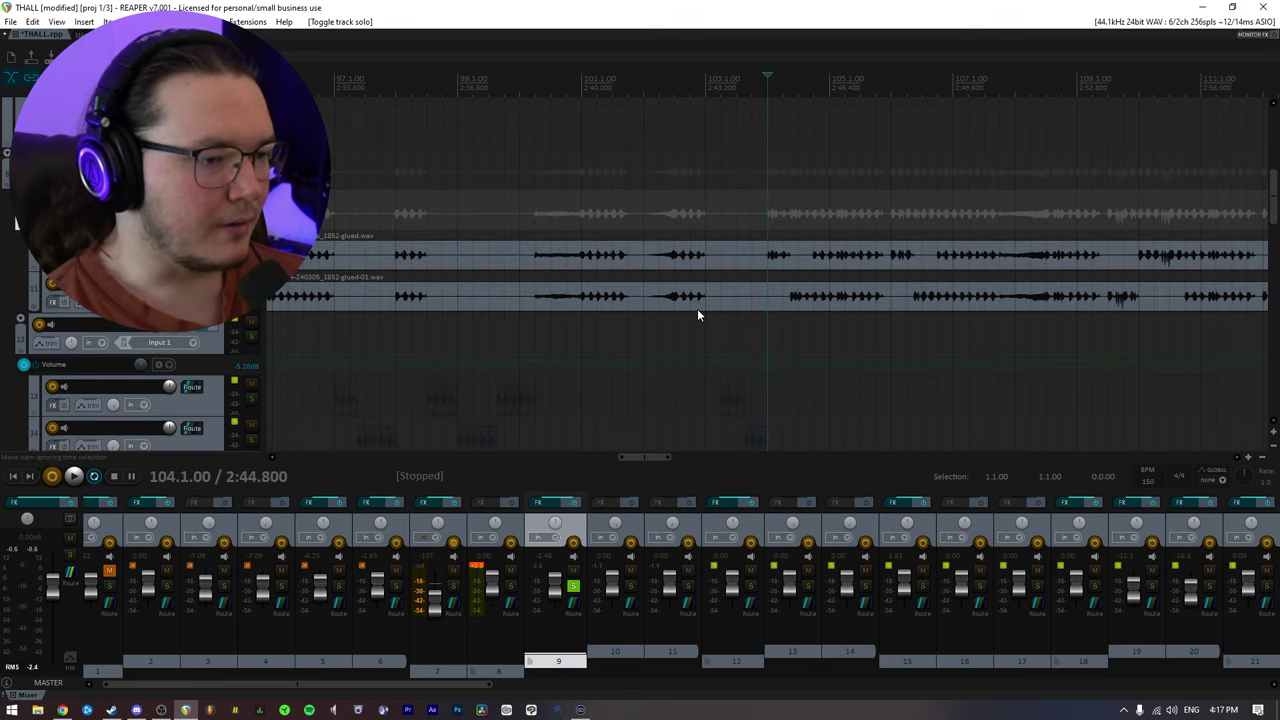
pyautogui.scroll(3, 738, 308)
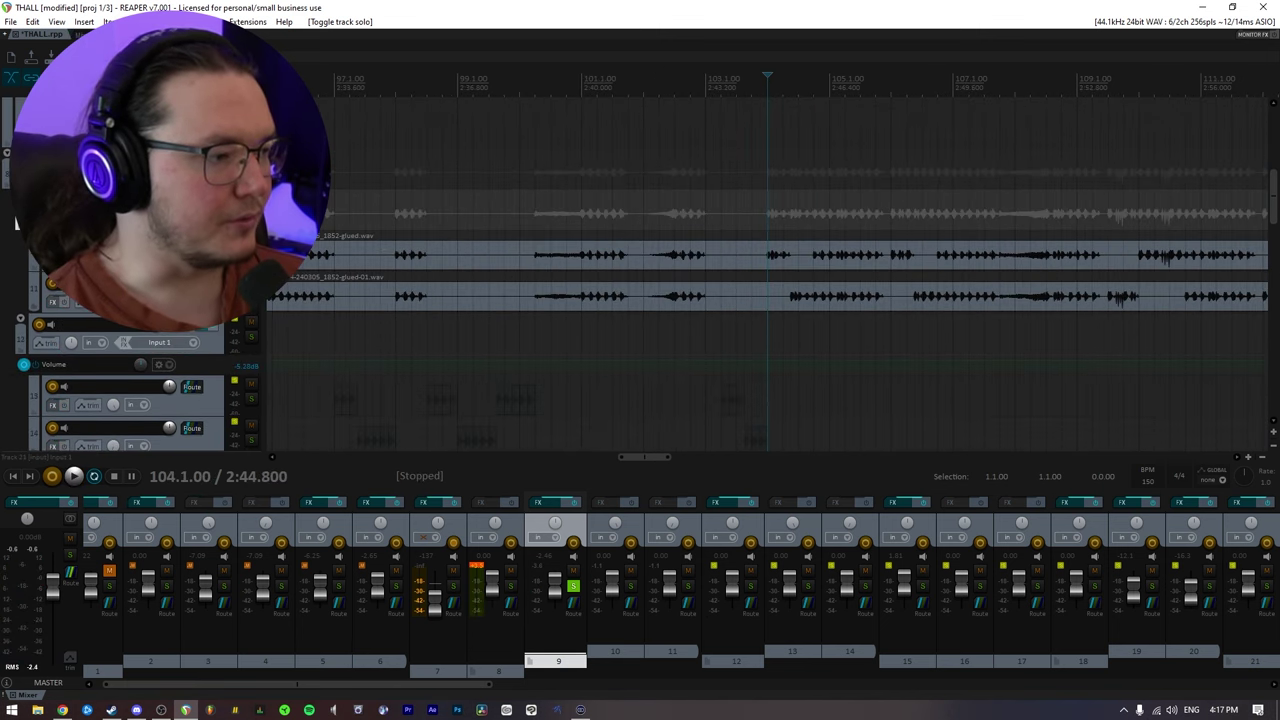
# Check the Pro-MB band dynamics in track 9's FX chain during playback, then show Pro-Q 2.
pyautogui.press('f')
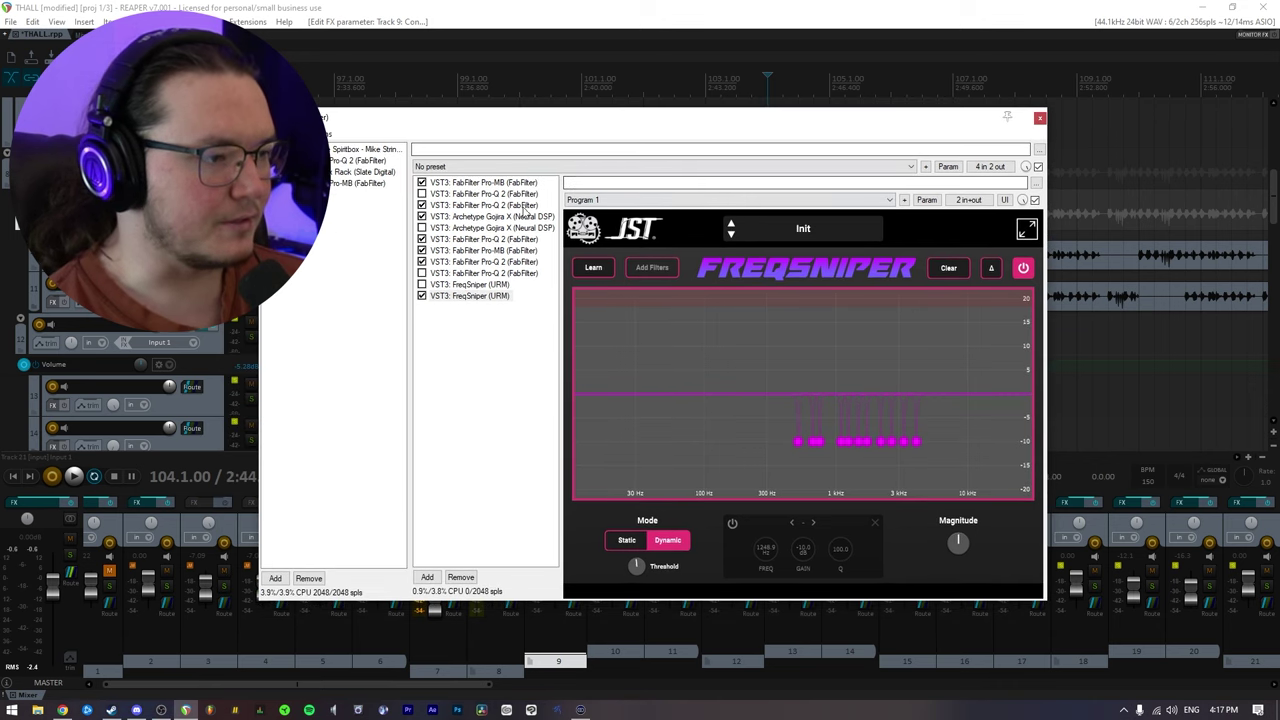
pyautogui.click(484, 182)
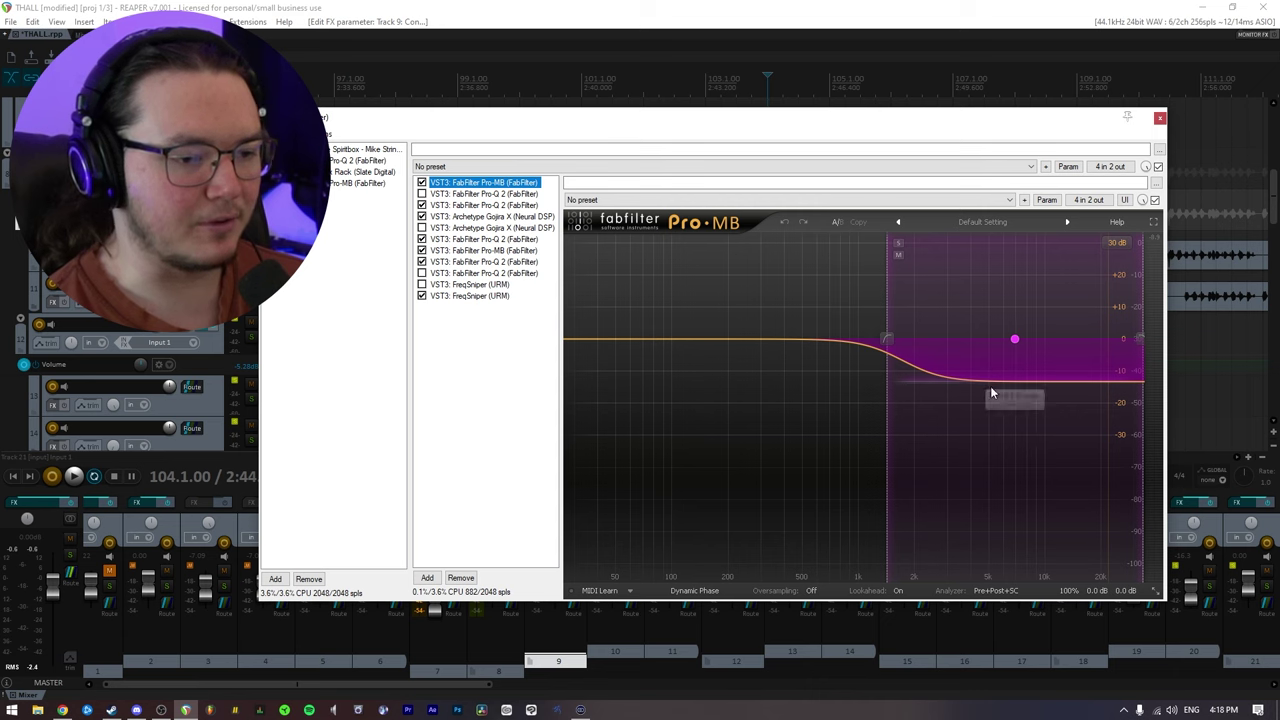
pyautogui.press('space')
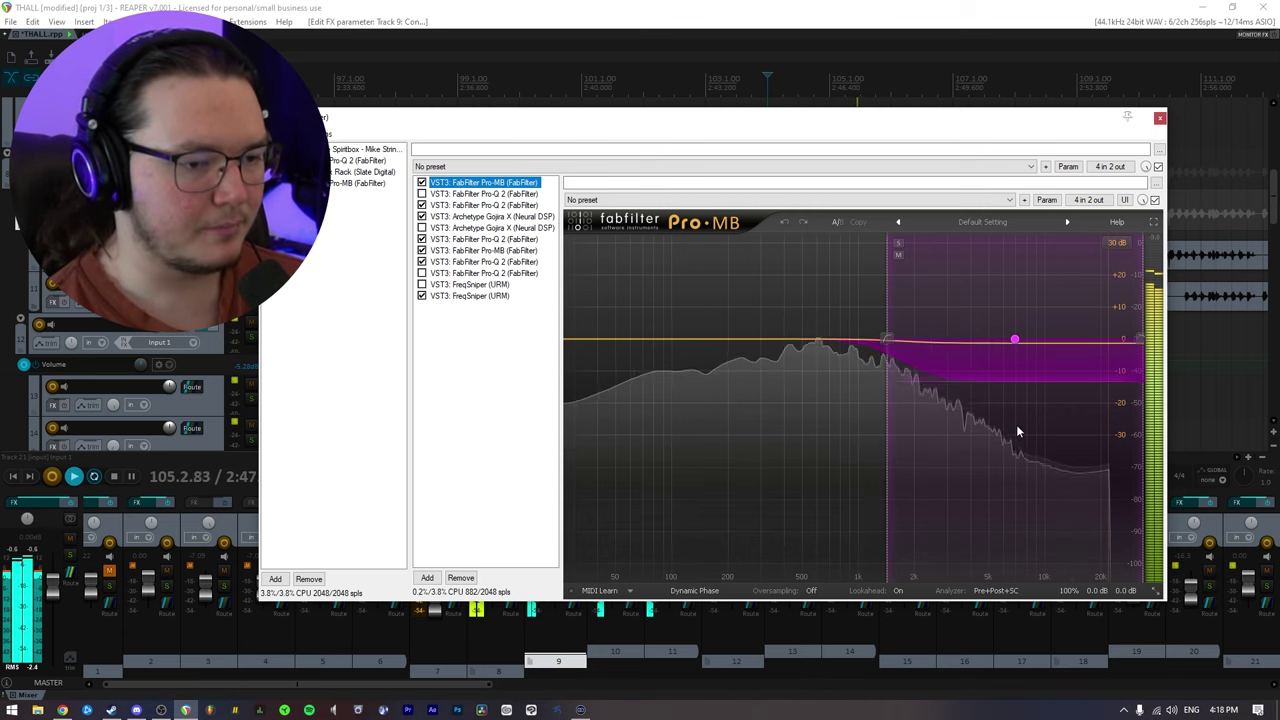
pyautogui.click(1017, 378)
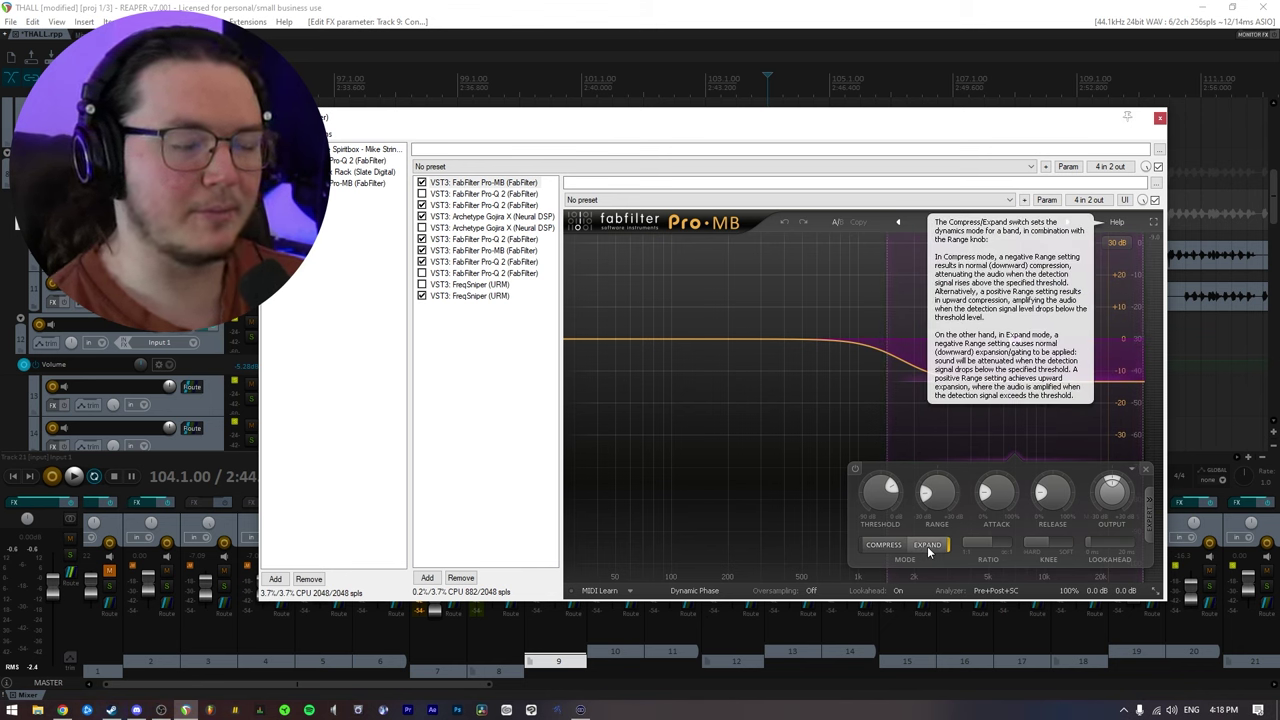
pyautogui.click(488, 205)
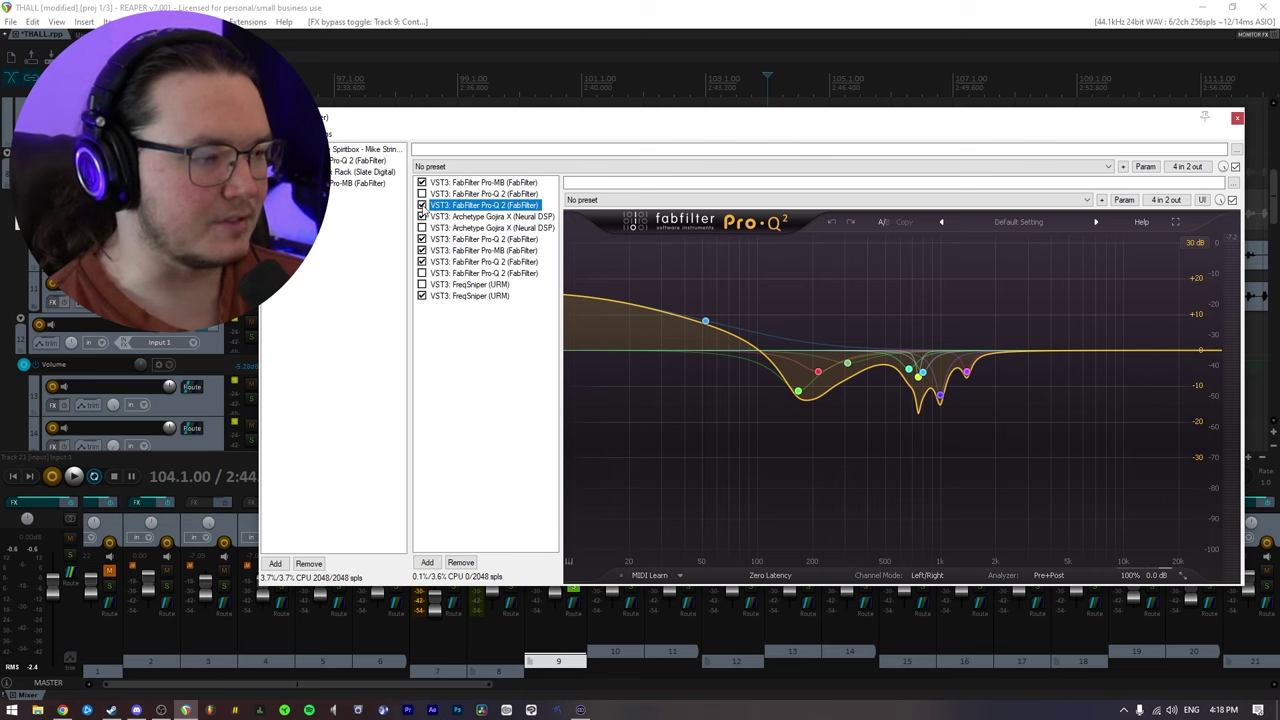
pyautogui.press('space')
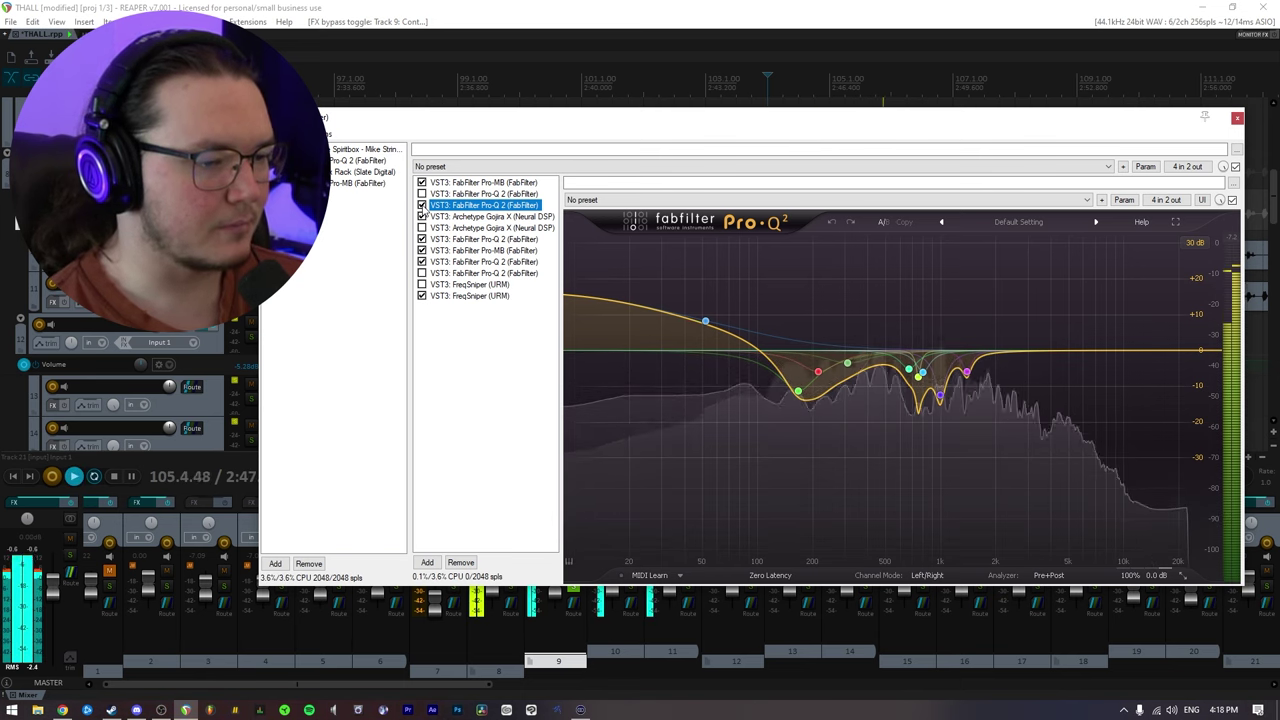
pyautogui.click(421, 205)
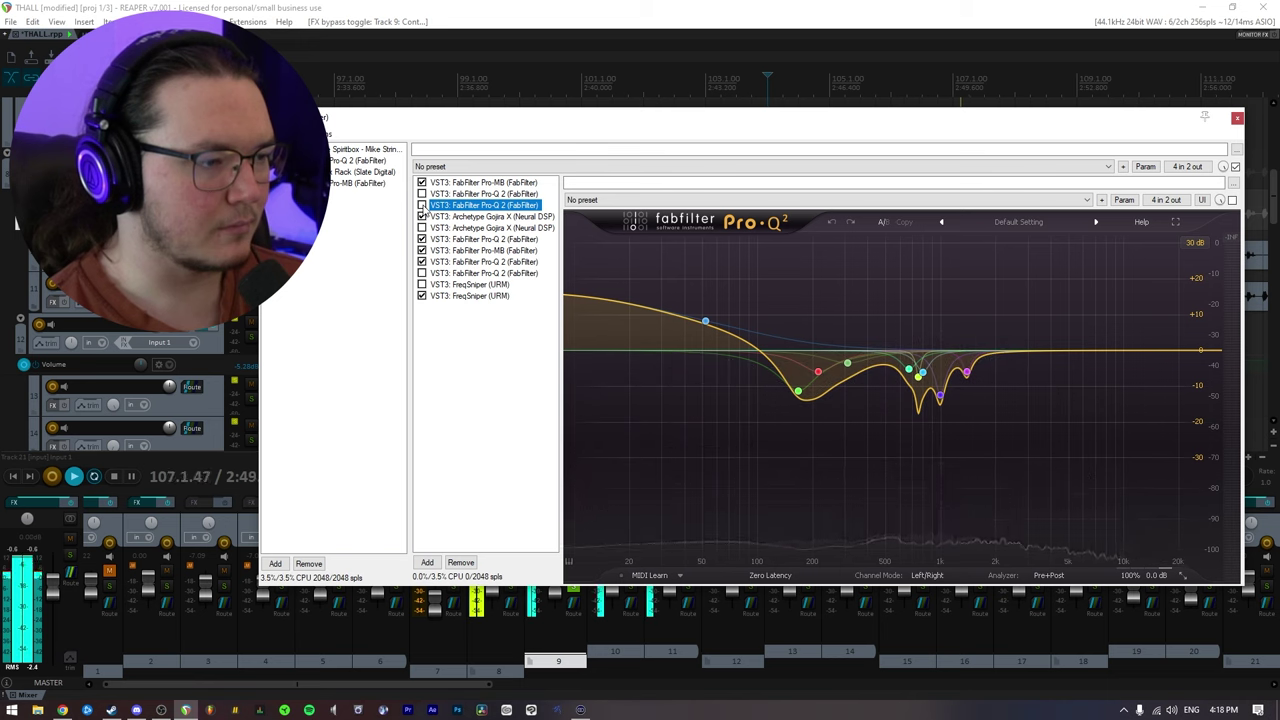
pyautogui.click(421, 205)
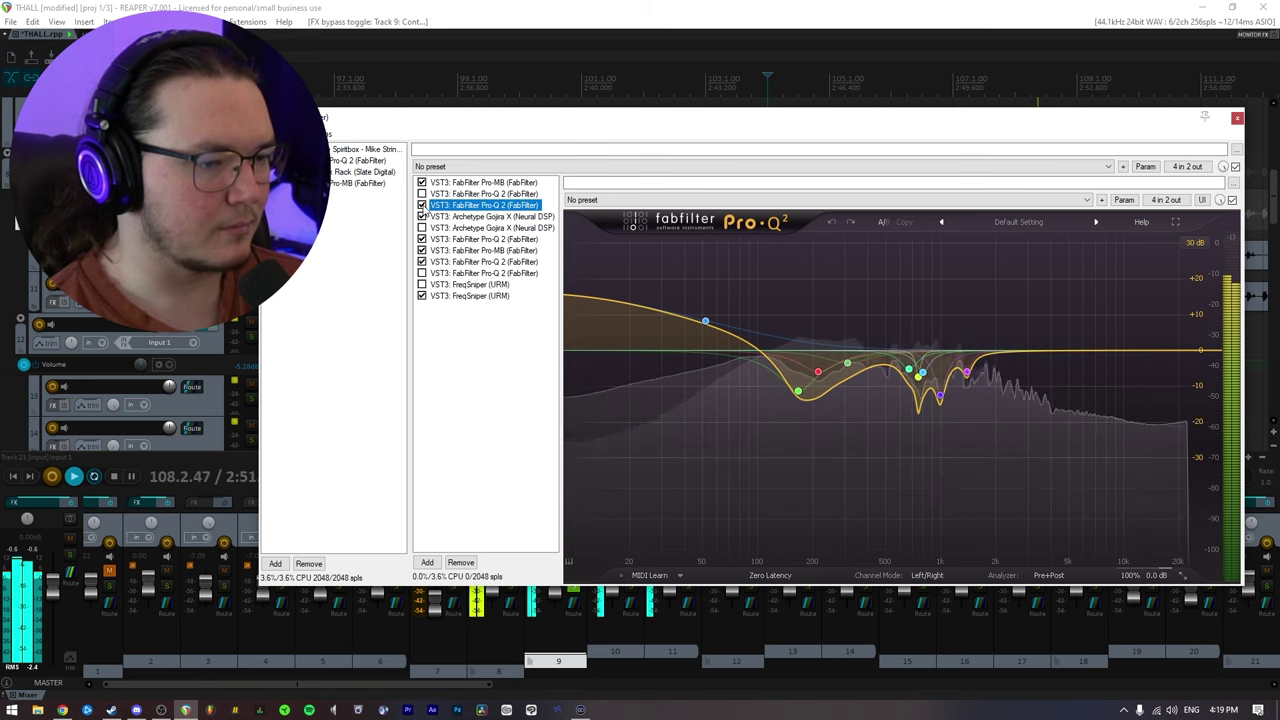
pyautogui.press('space')
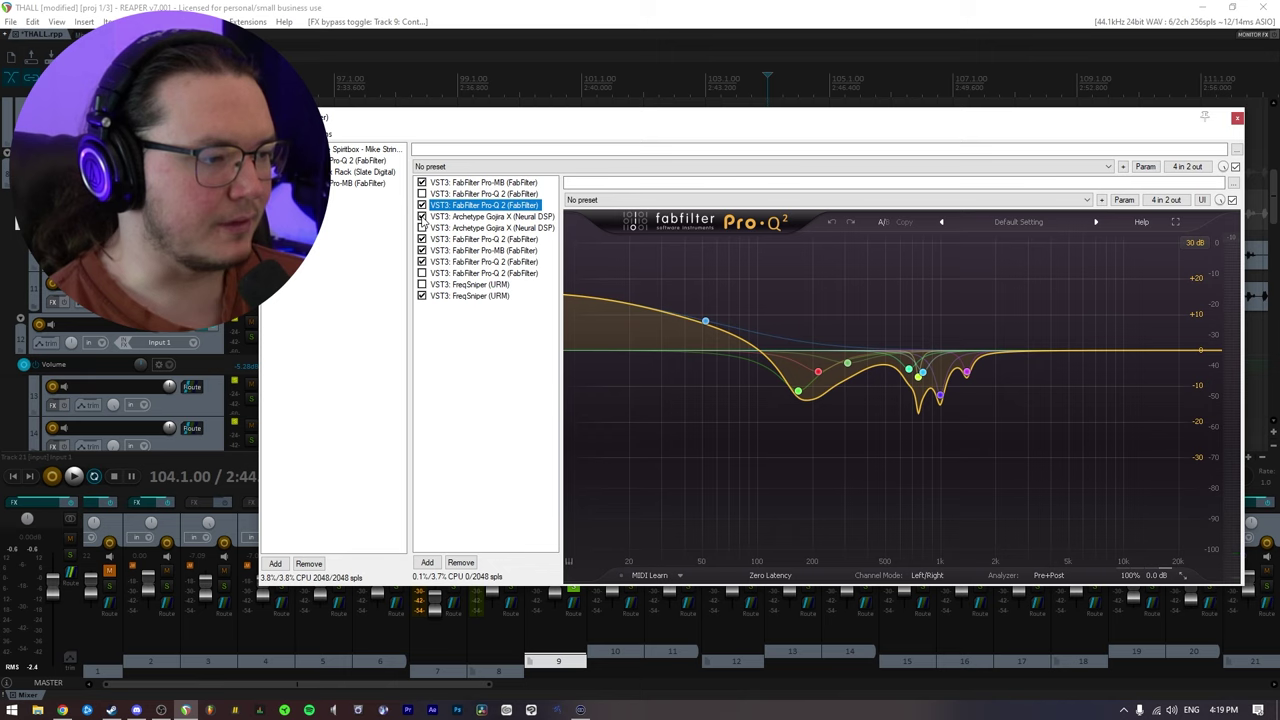
pyautogui.click(421, 217)
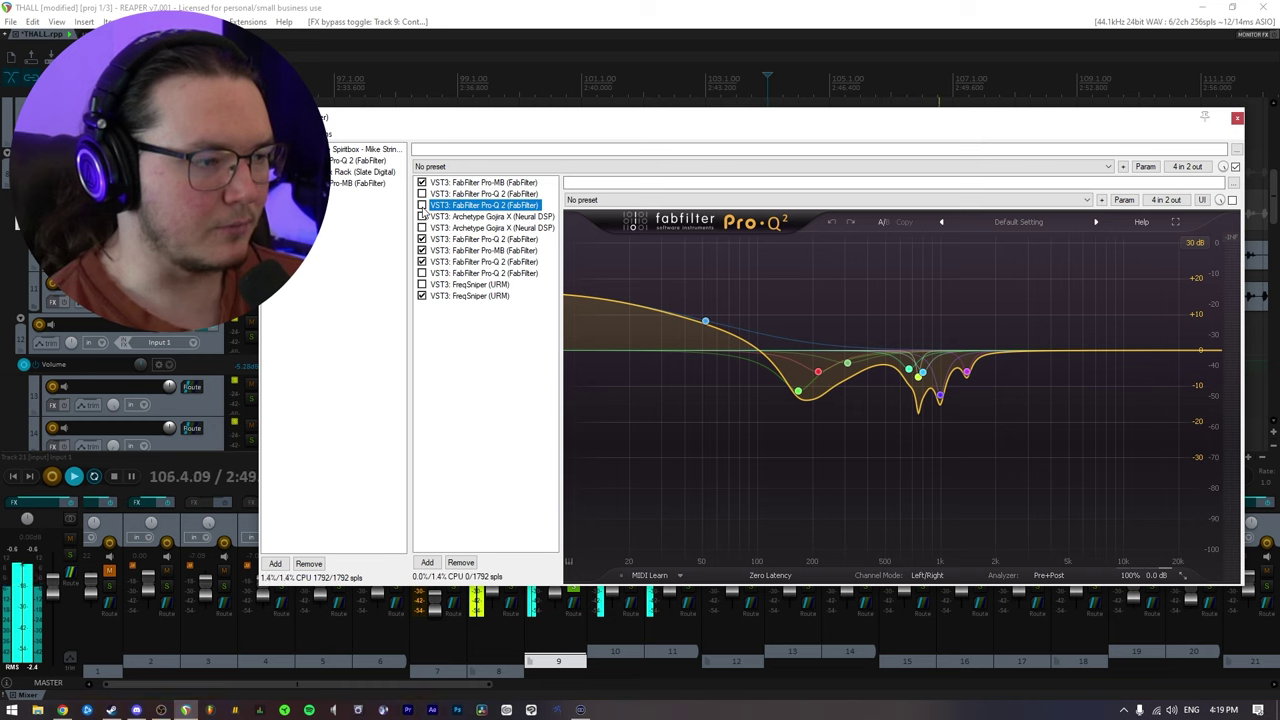
pyautogui.click(421, 206)
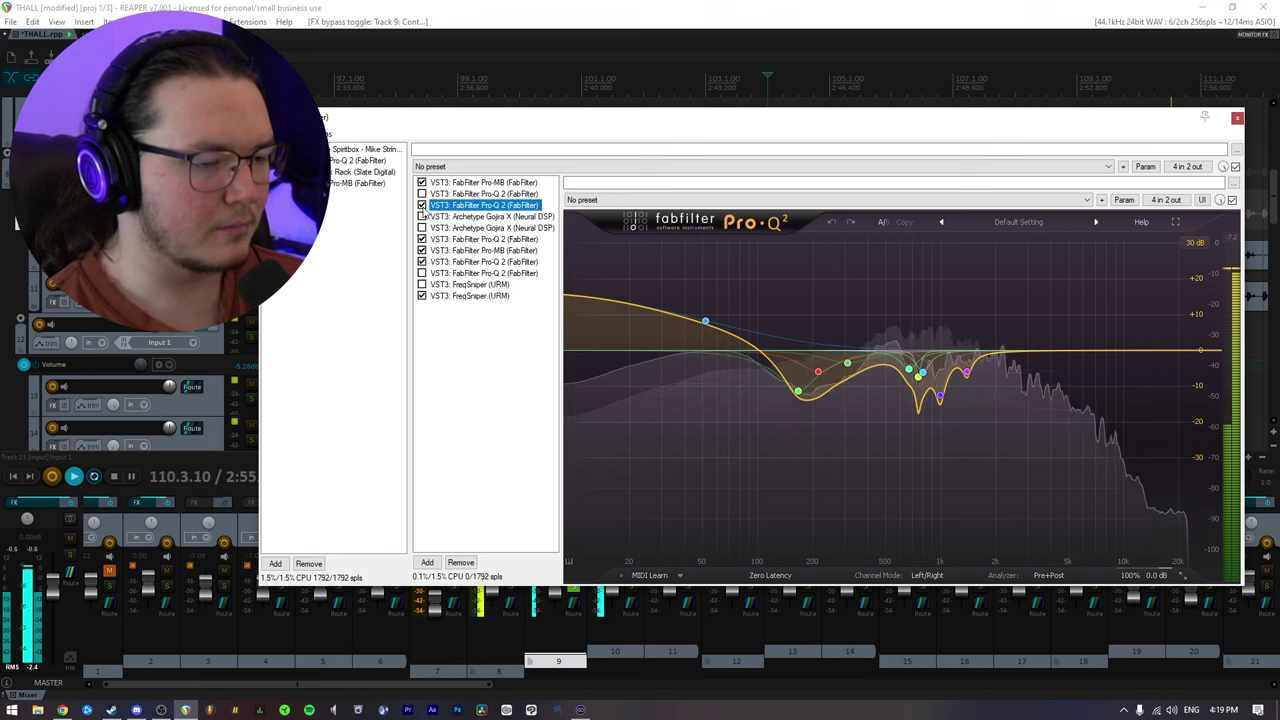
pyautogui.press('space')
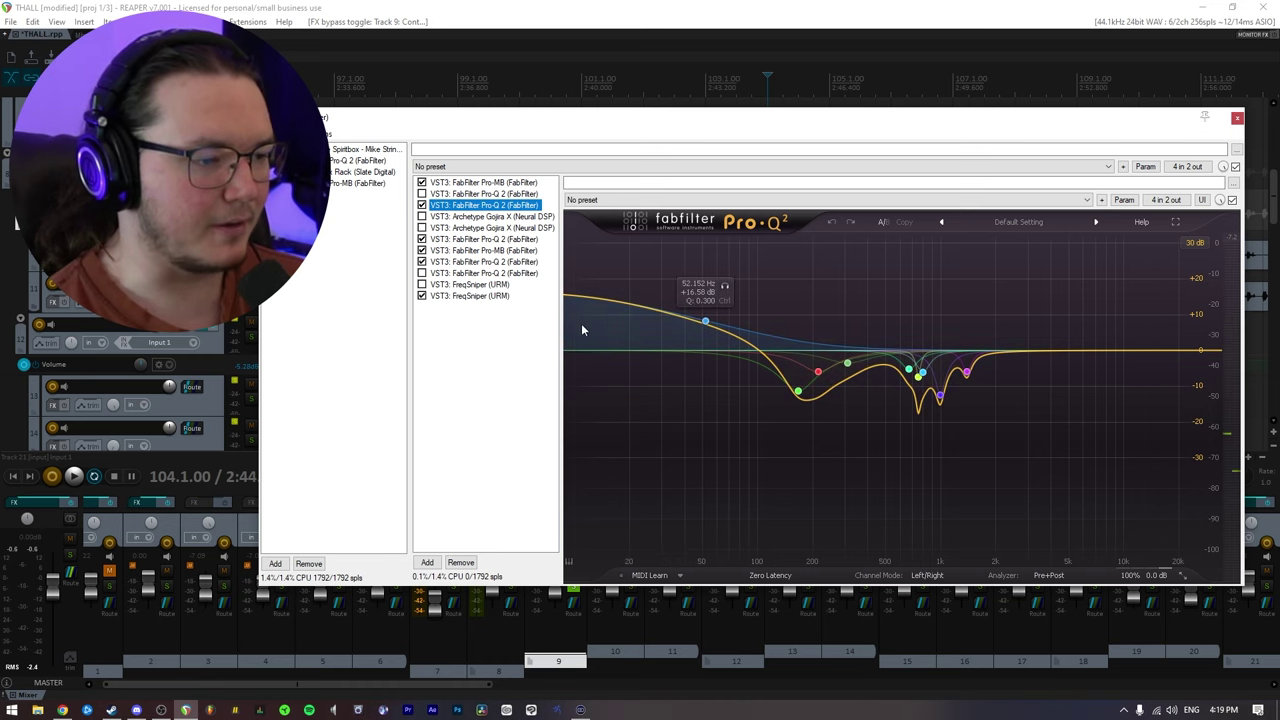
pyautogui.click(421, 217)
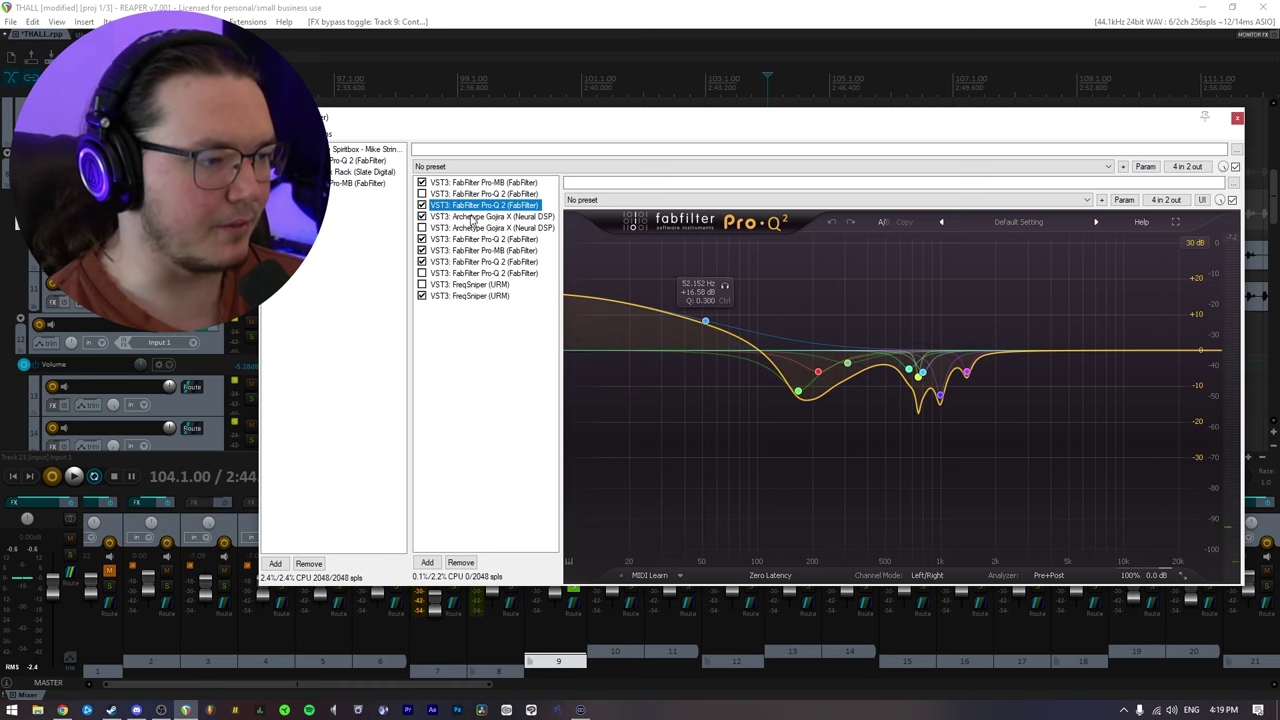
pyautogui.click(472, 217)
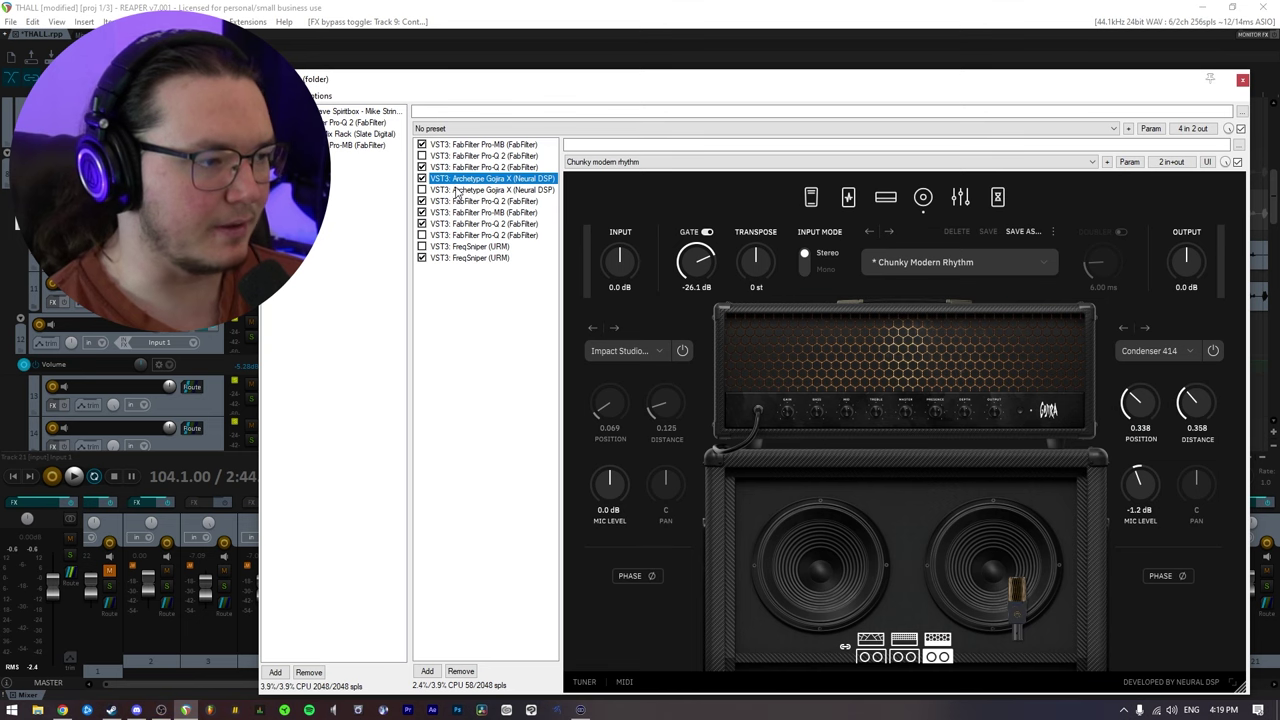
pyautogui.click(460, 167)
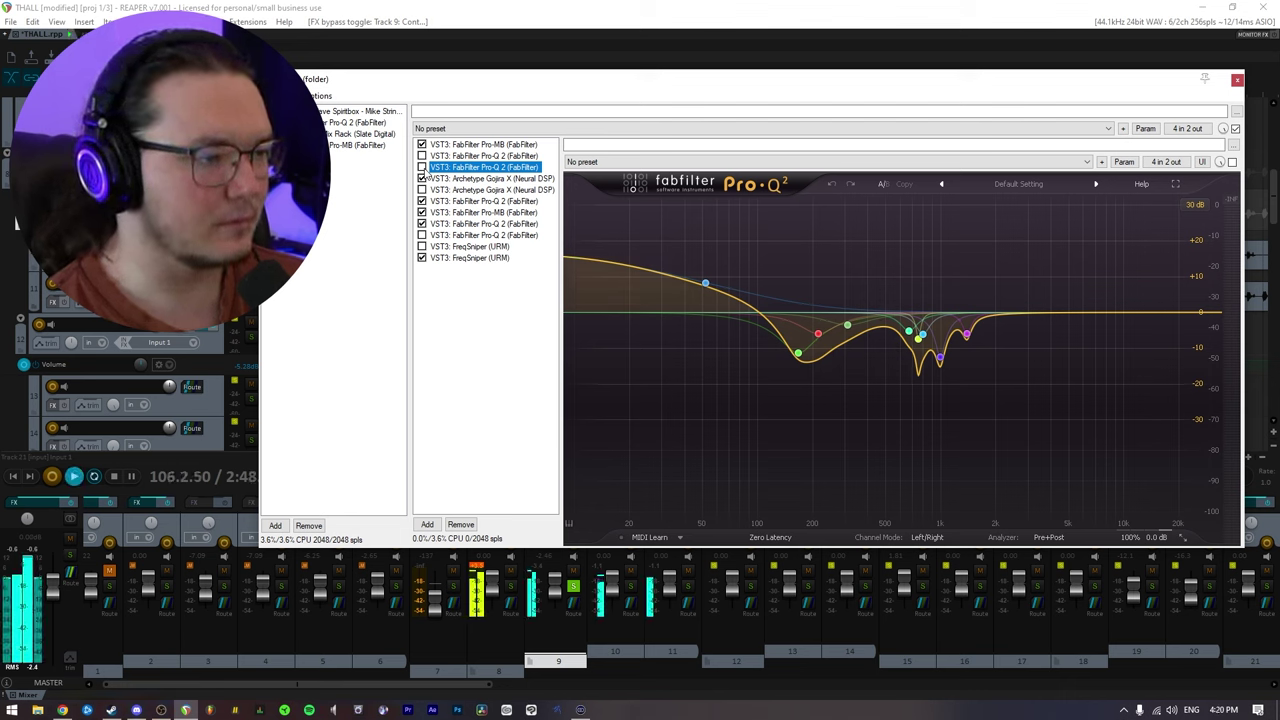
pyautogui.click(421, 167)
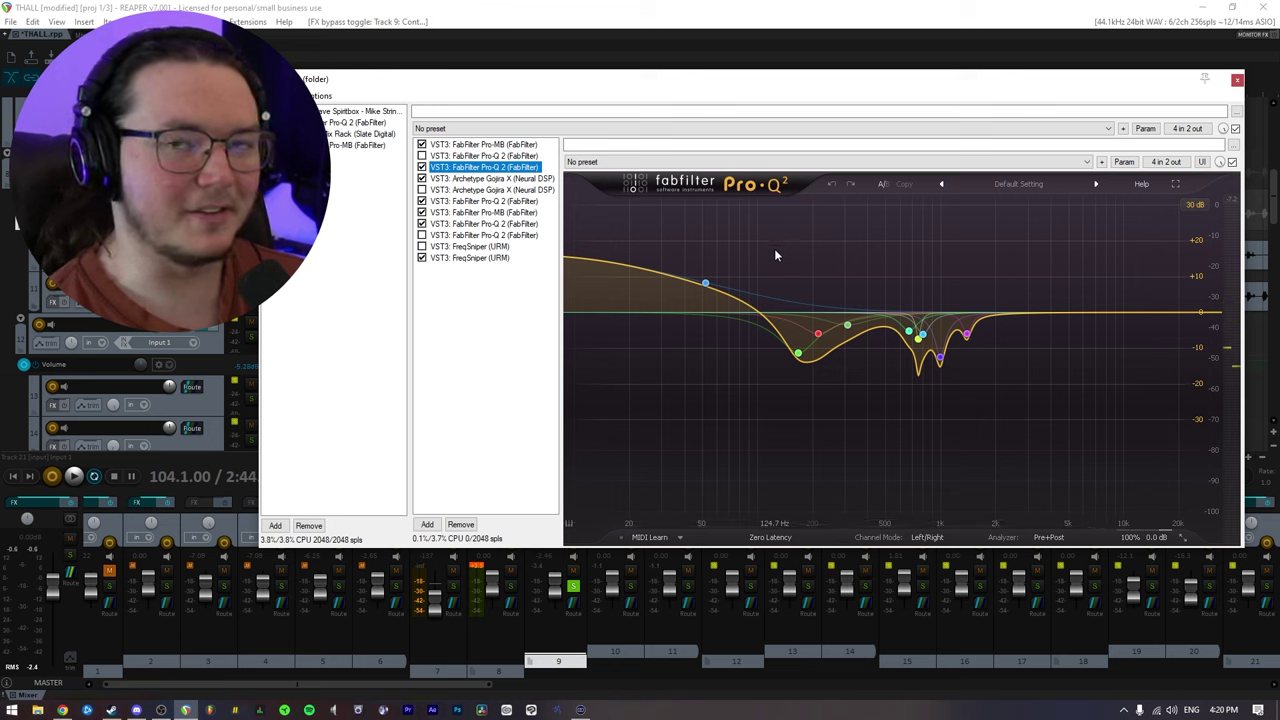
# During playback, solo the Pro-Q 2 cut bands in turn: green, 215 Hz, 311 Hz, 672 Hz.
pyautogui.press('space')
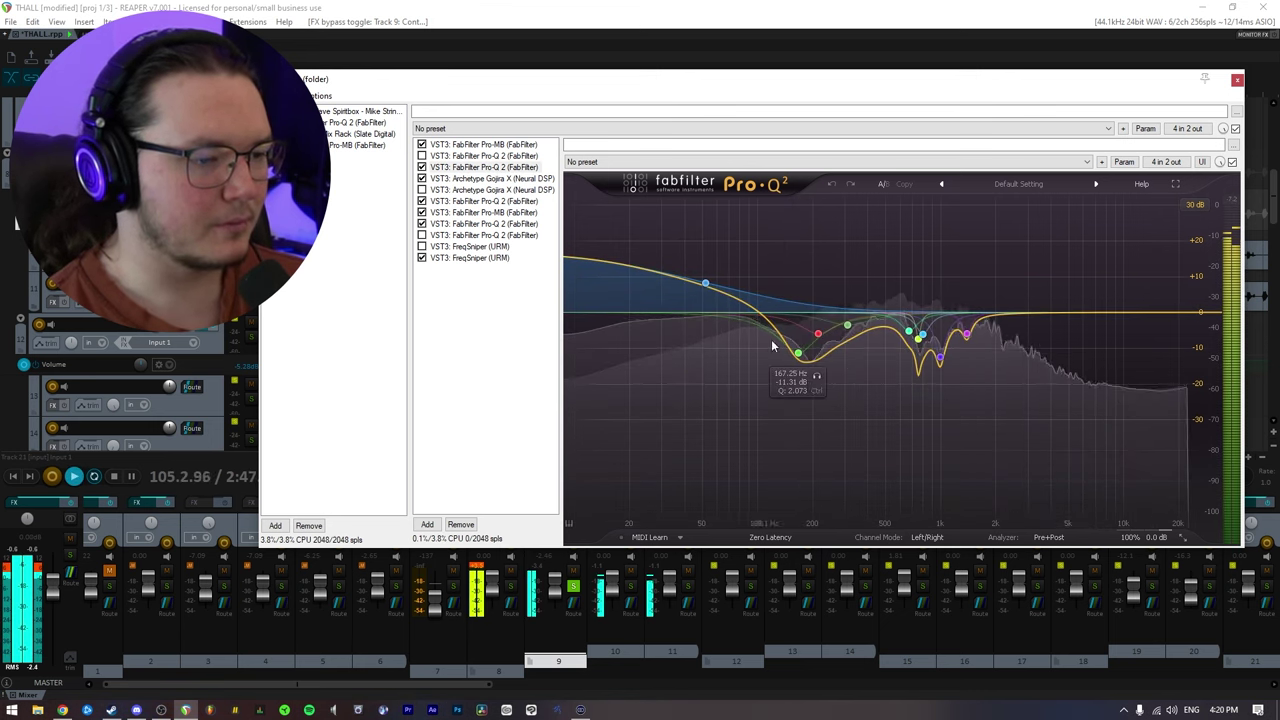
pyautogui.press('space')
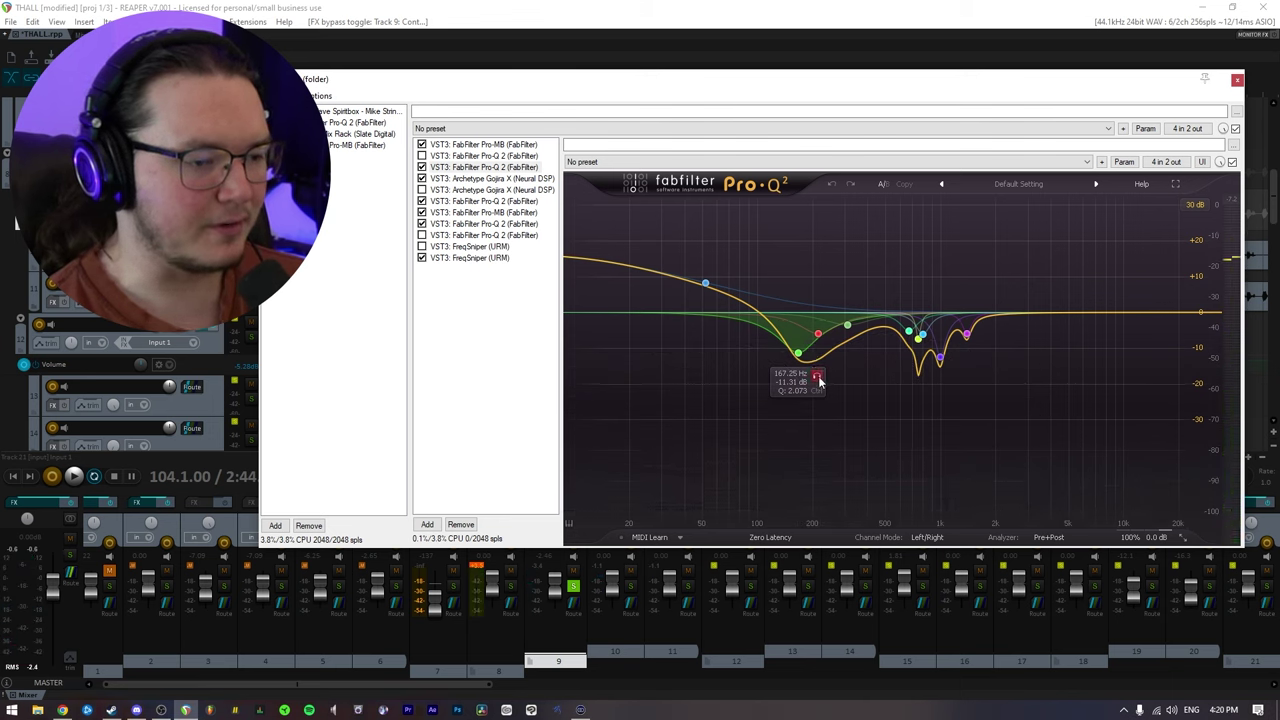
pyautogui.press('space')
pyautogui.click(818, 378)
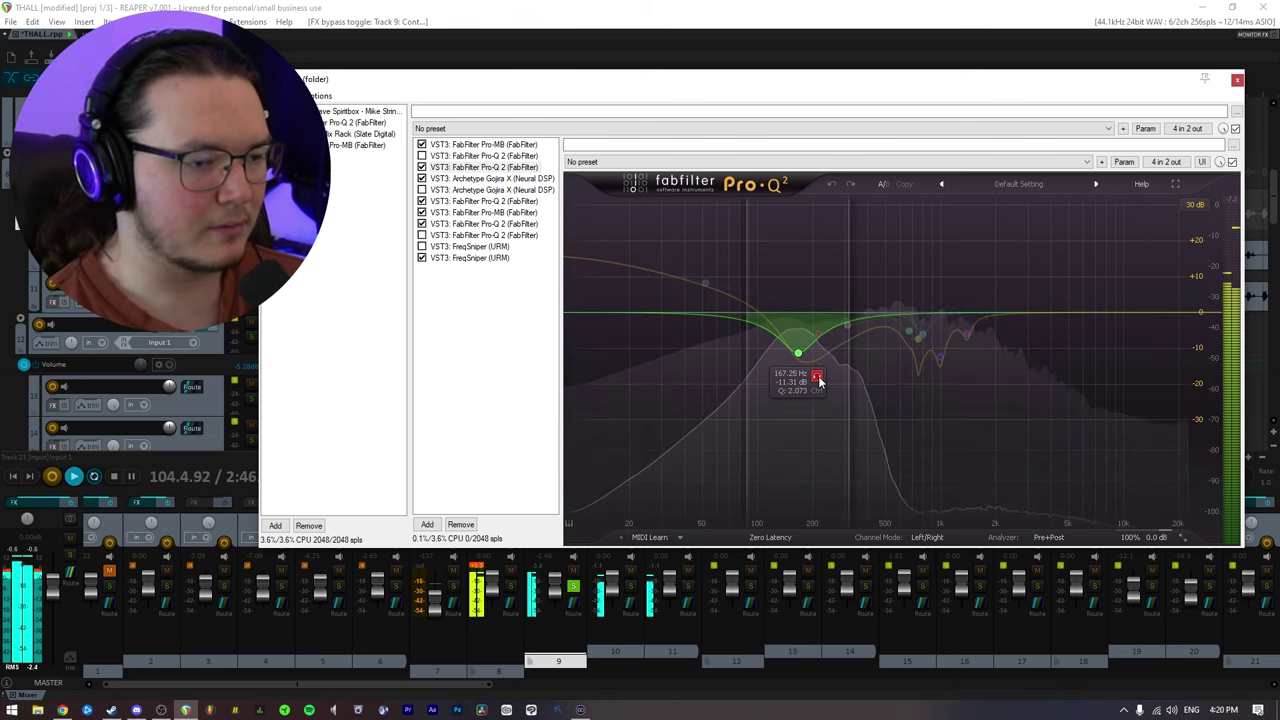
pyautogui.click(818, 333)
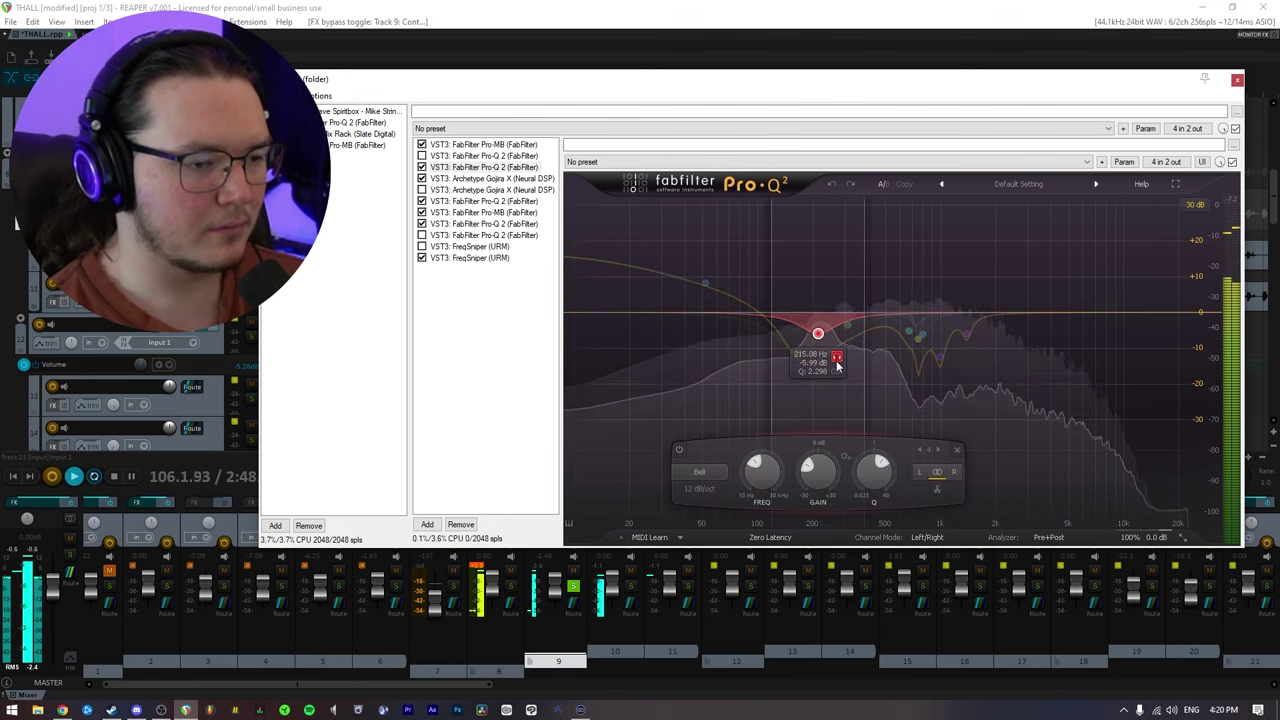
pyautogui.click(837, 357)
pyautogui.click(847, 325)
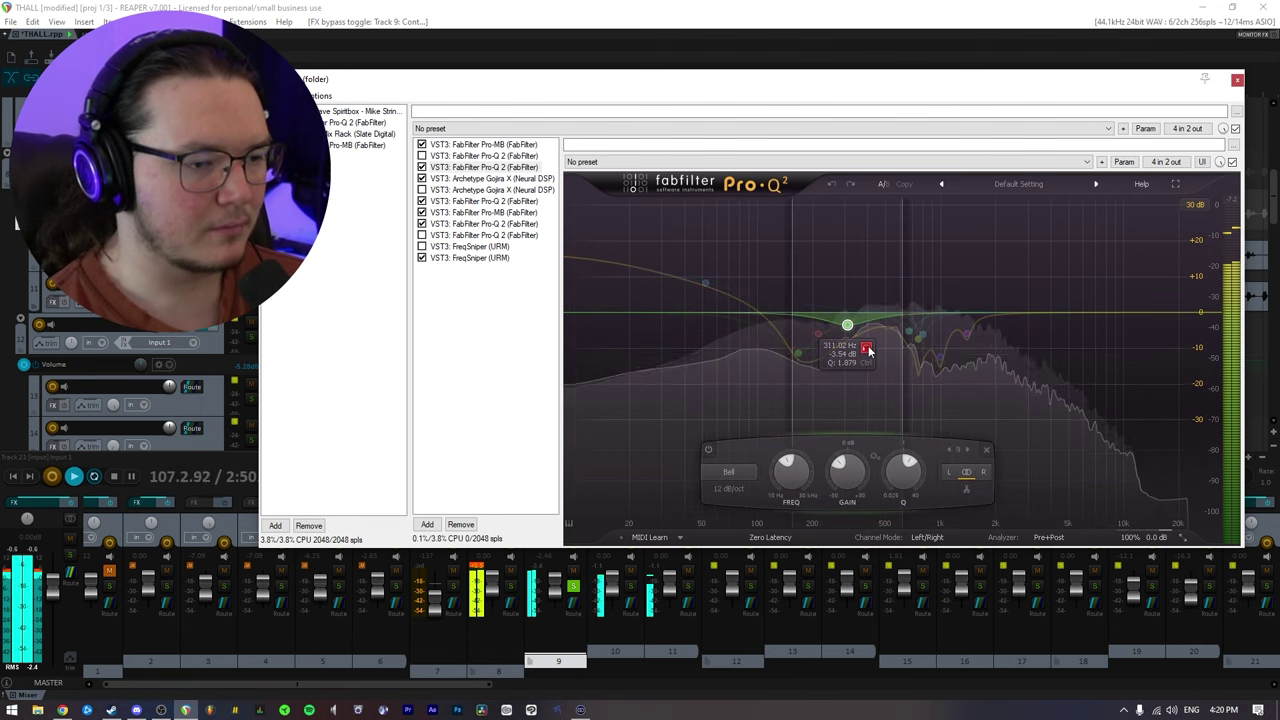
pyautogui.click(867, 349)
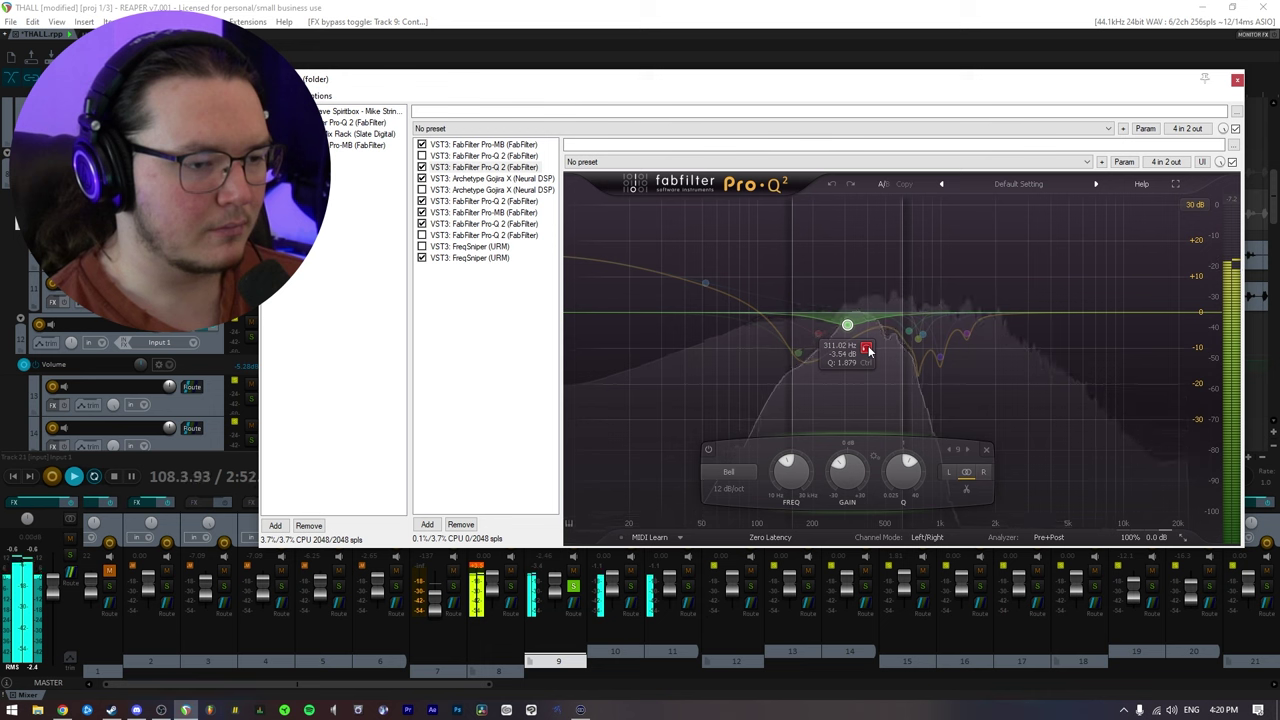
pyautogui.click(909, 332)
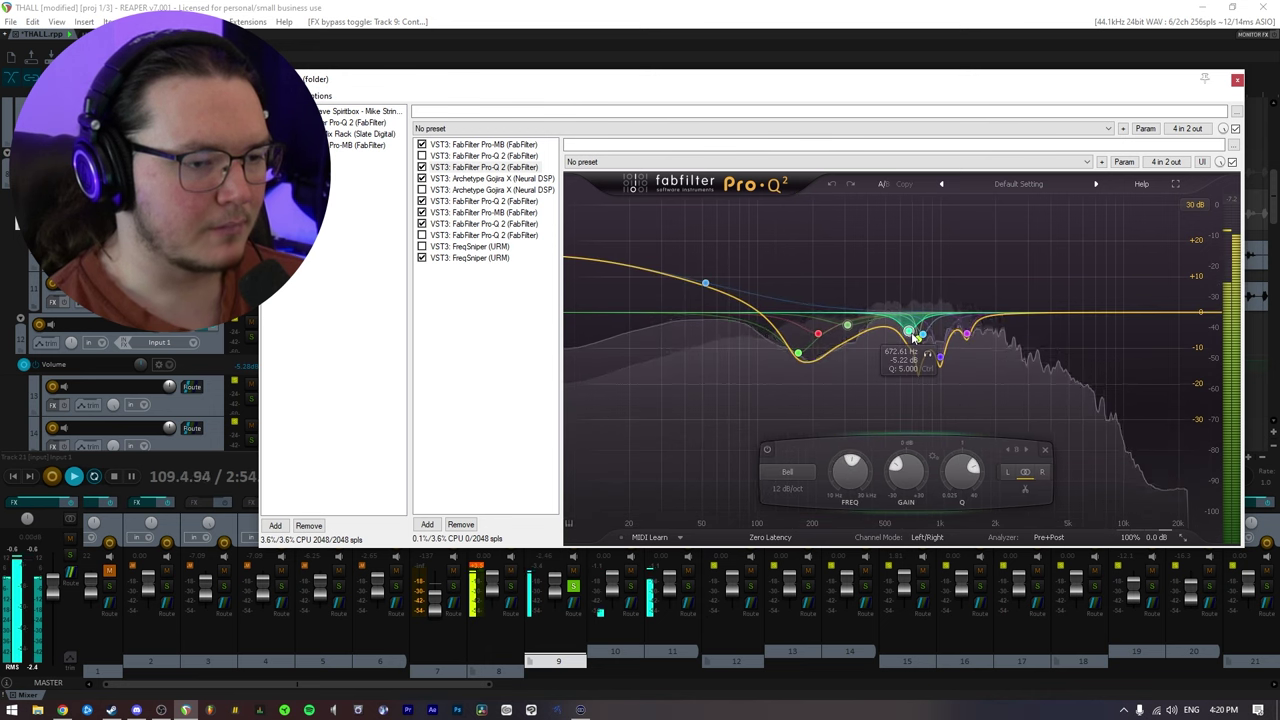
pyautogui.press('space')
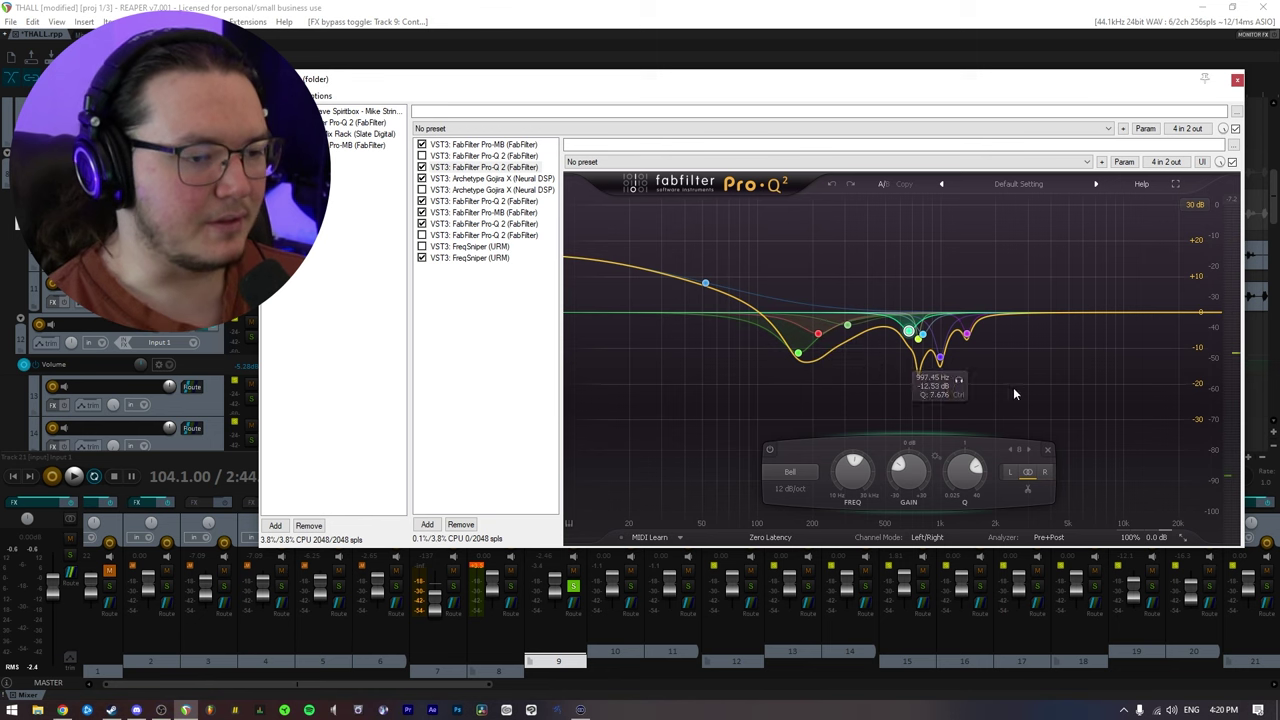
# Box-select the group of cut bands, then move down to the Archetype Gojira X amp.
pyautogui.moveTo(1013, 390); pyautogui.dragTo(753, 288)
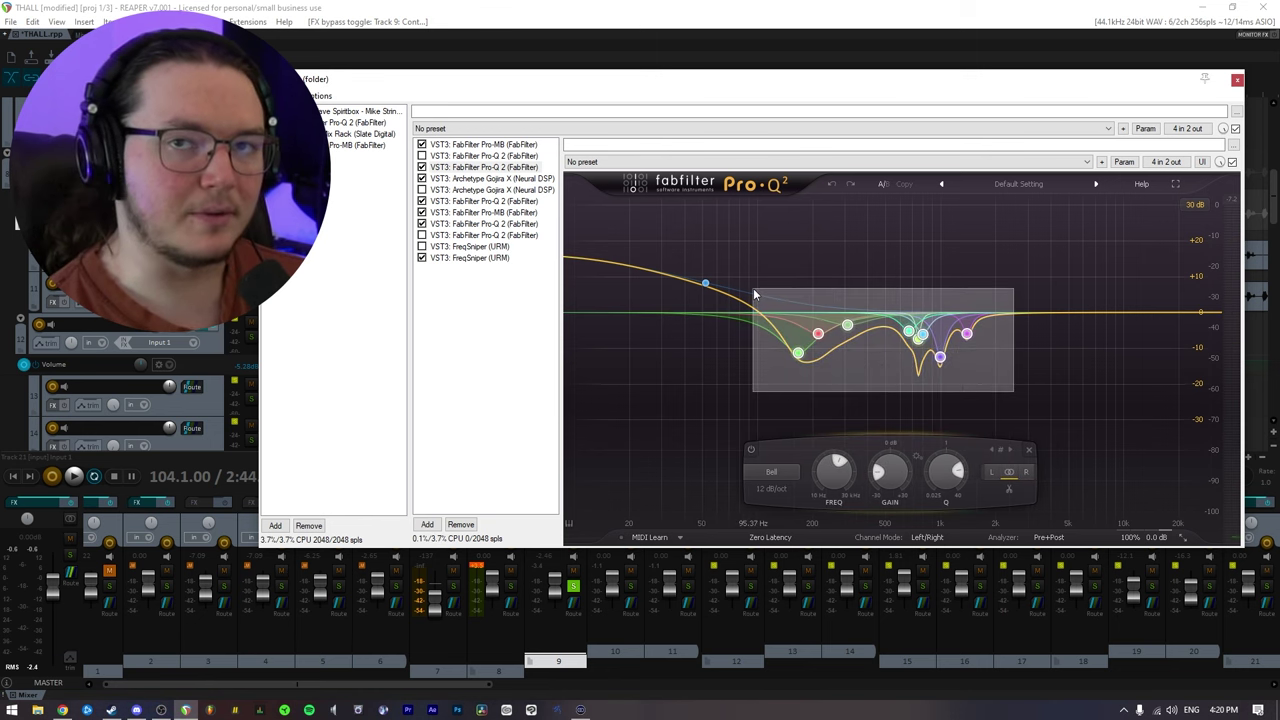
pyautogui.moveTo(753, 288); pyautogui.dragTo(751, 287)
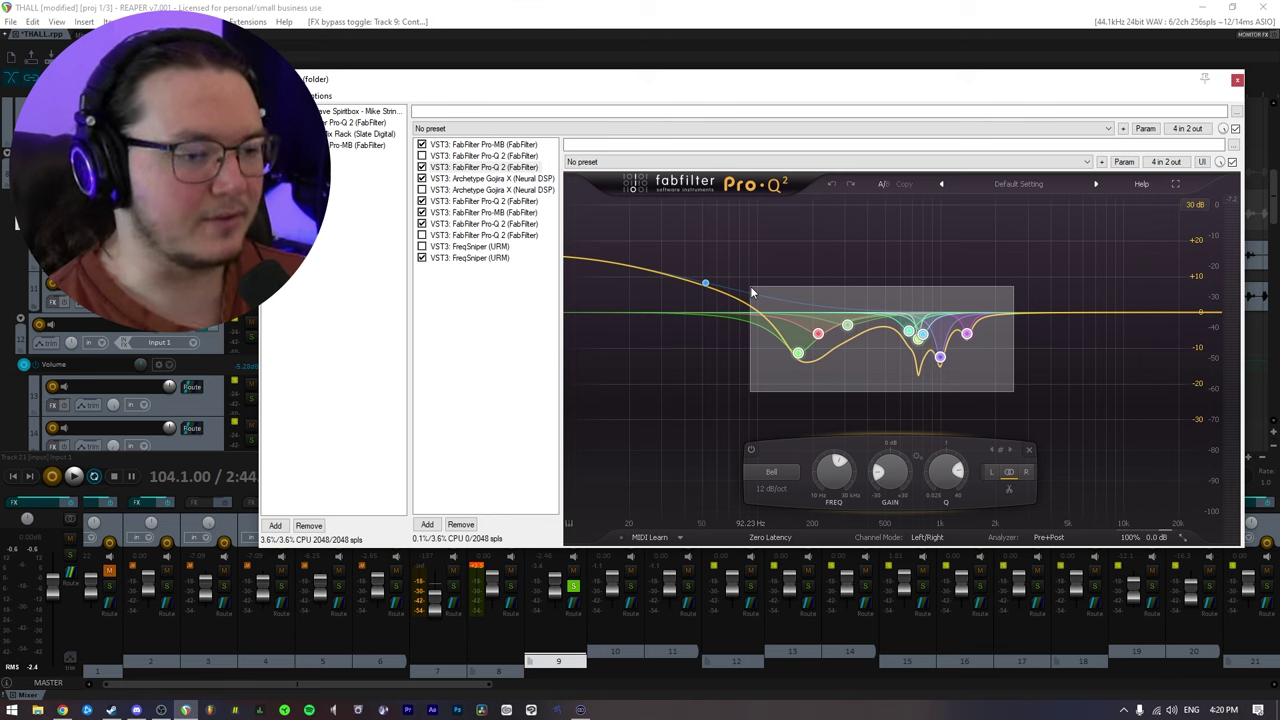
pyautogui.moveTo(752, 292); pyautogui.dragTo(750, 286)
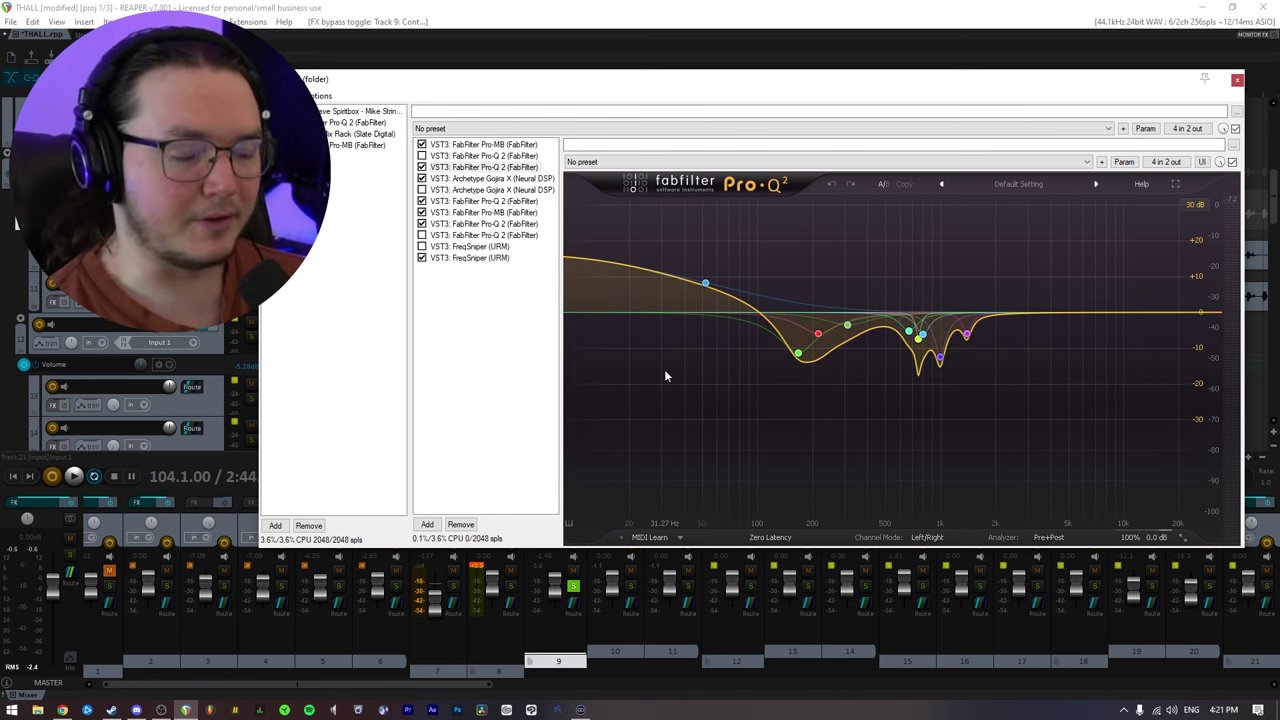
pyautogui.press('Down')
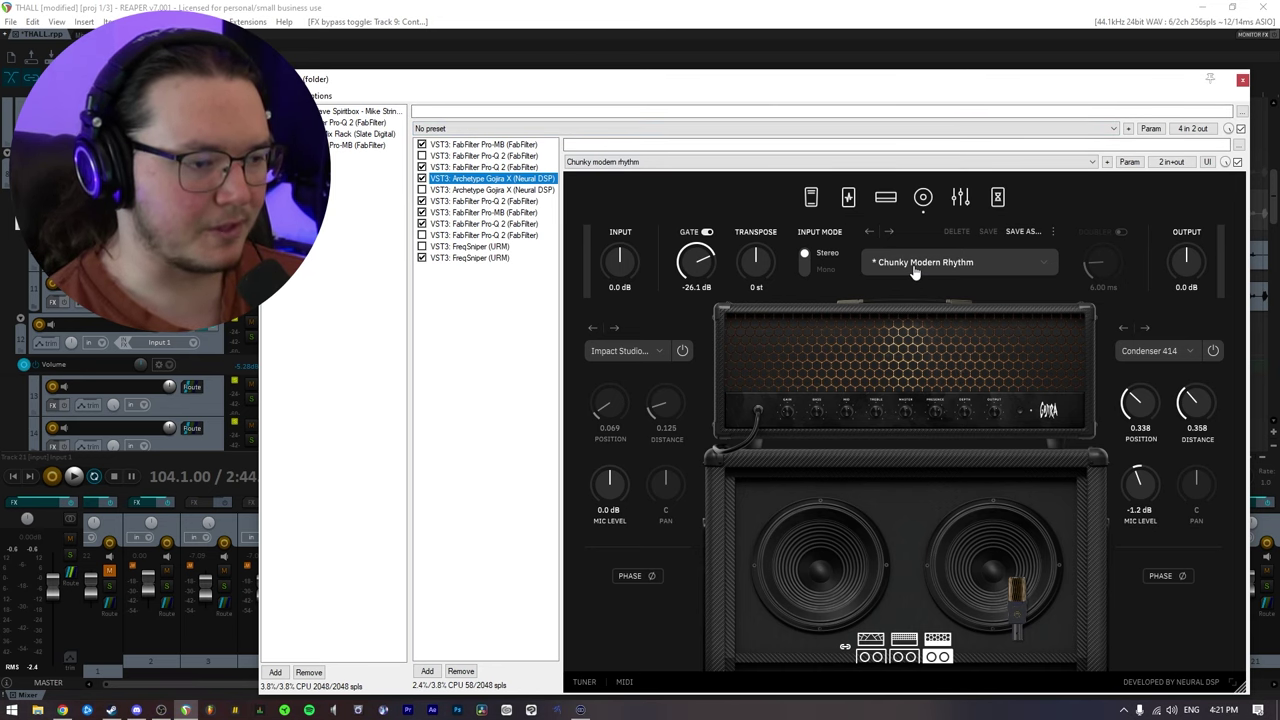
# View the Gojira X pedals page, then its cabinet and mic page.
pyautogui.click(848, 197)
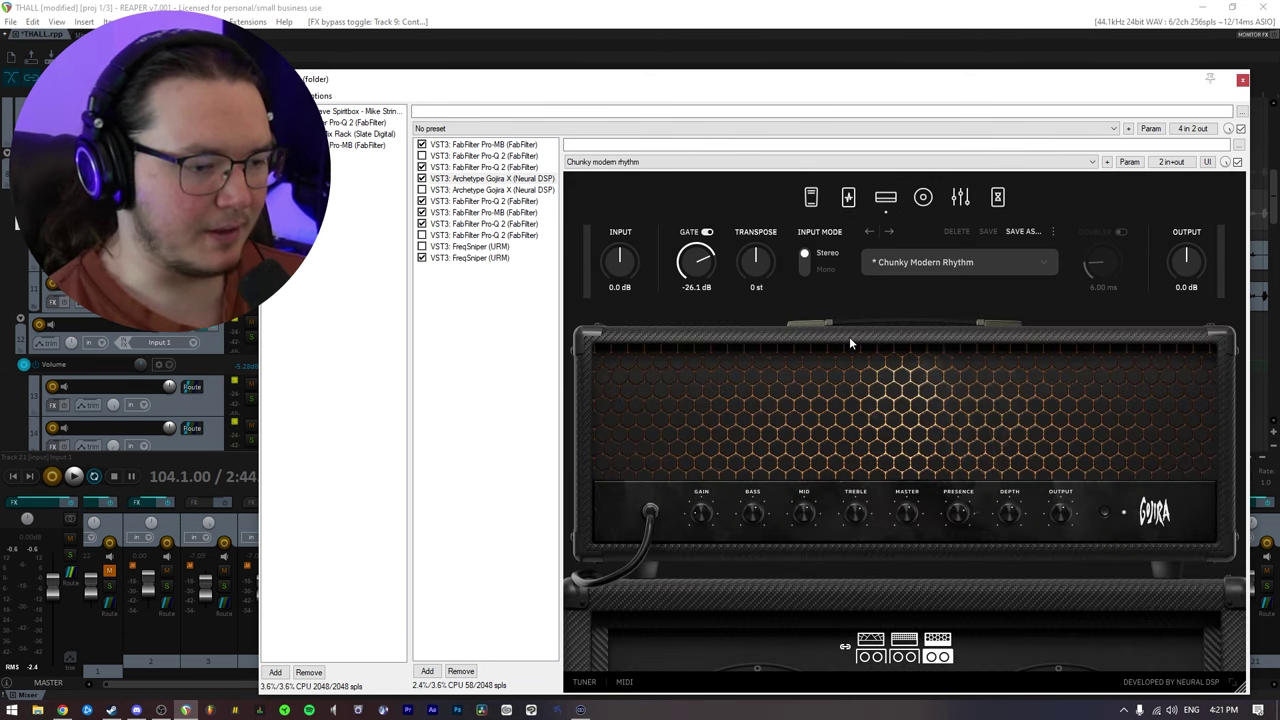
pyautogui.click(923, 197)
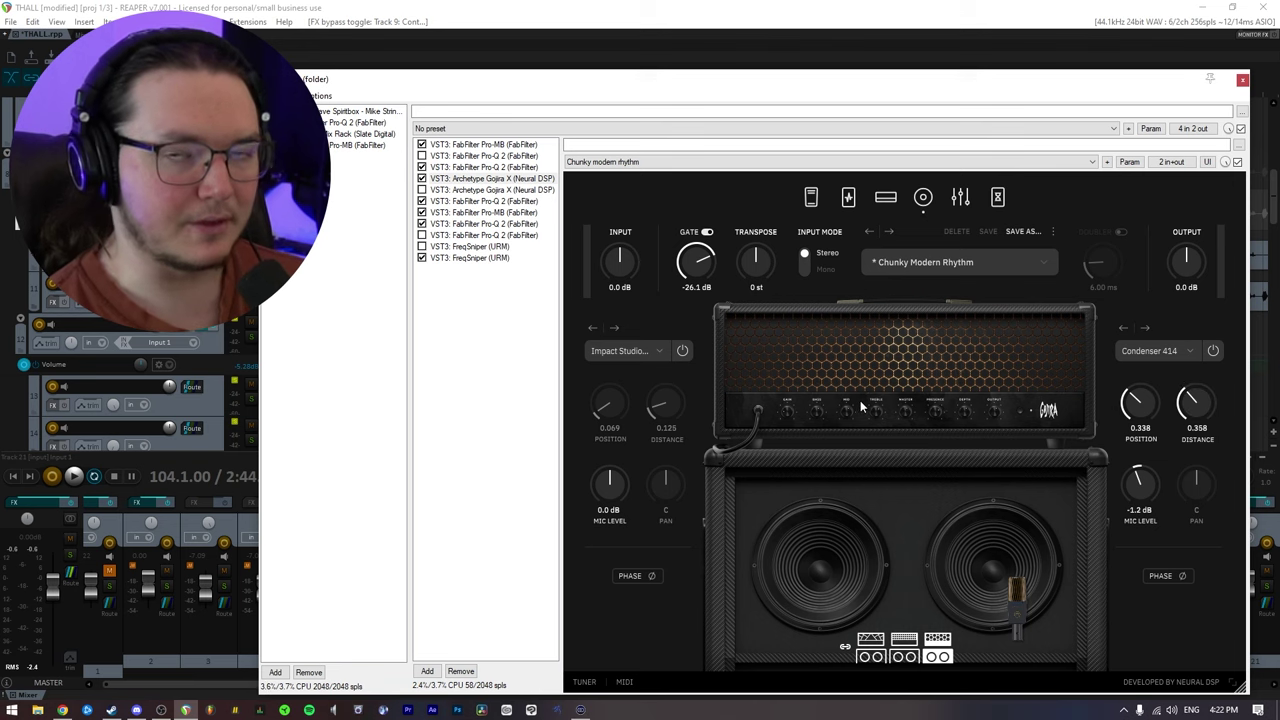
pyautogui.click(443, 201)
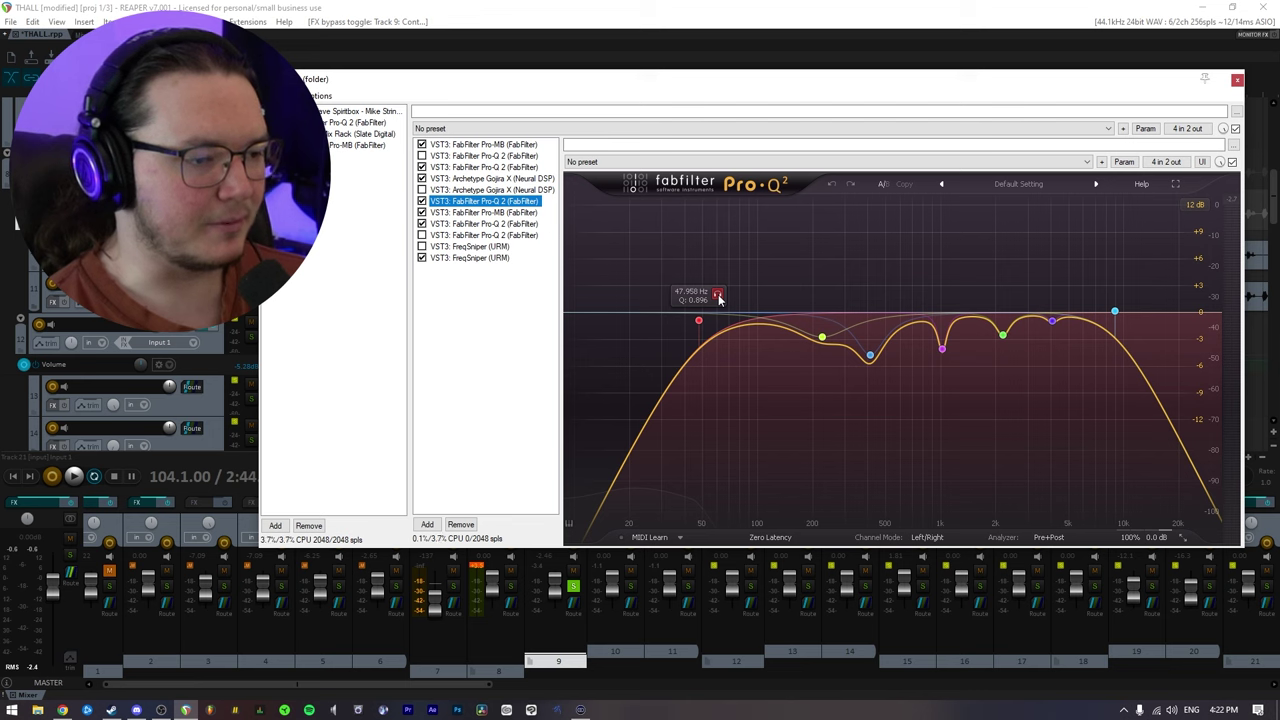
pyautogui.press('space')
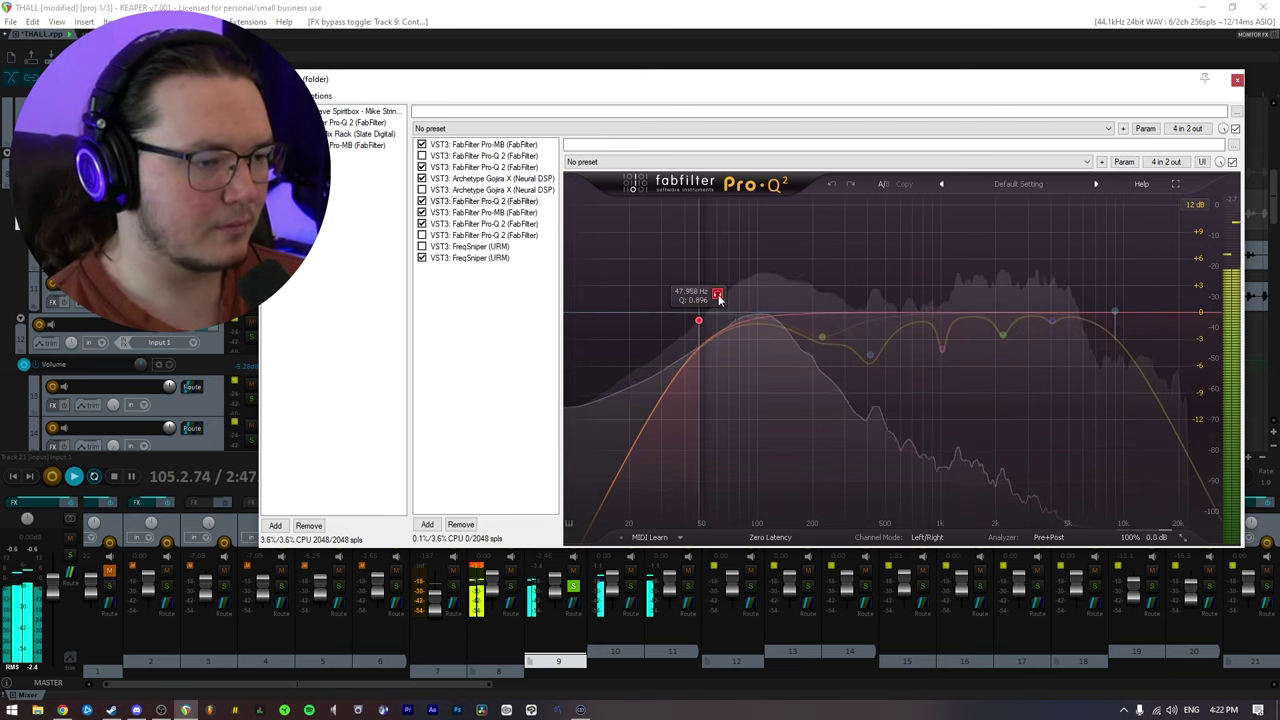
pyautogui.click(822, 337)
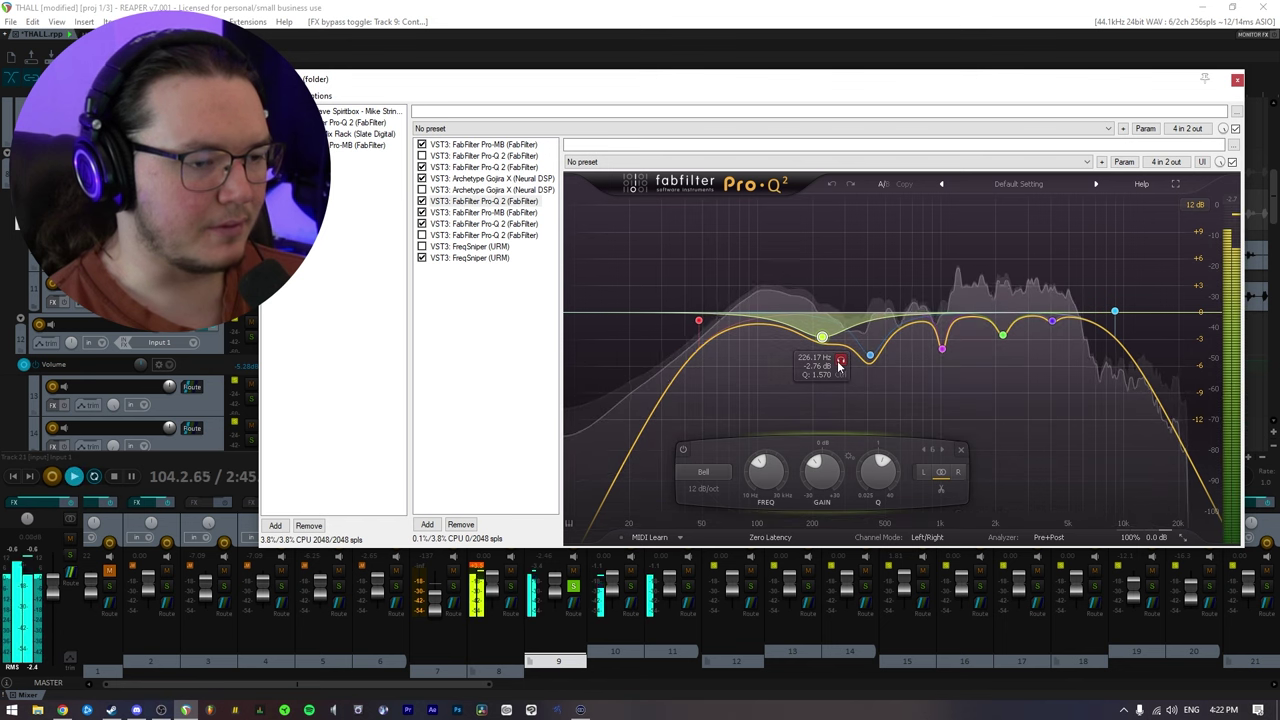
pyautogui.click(840, 362)
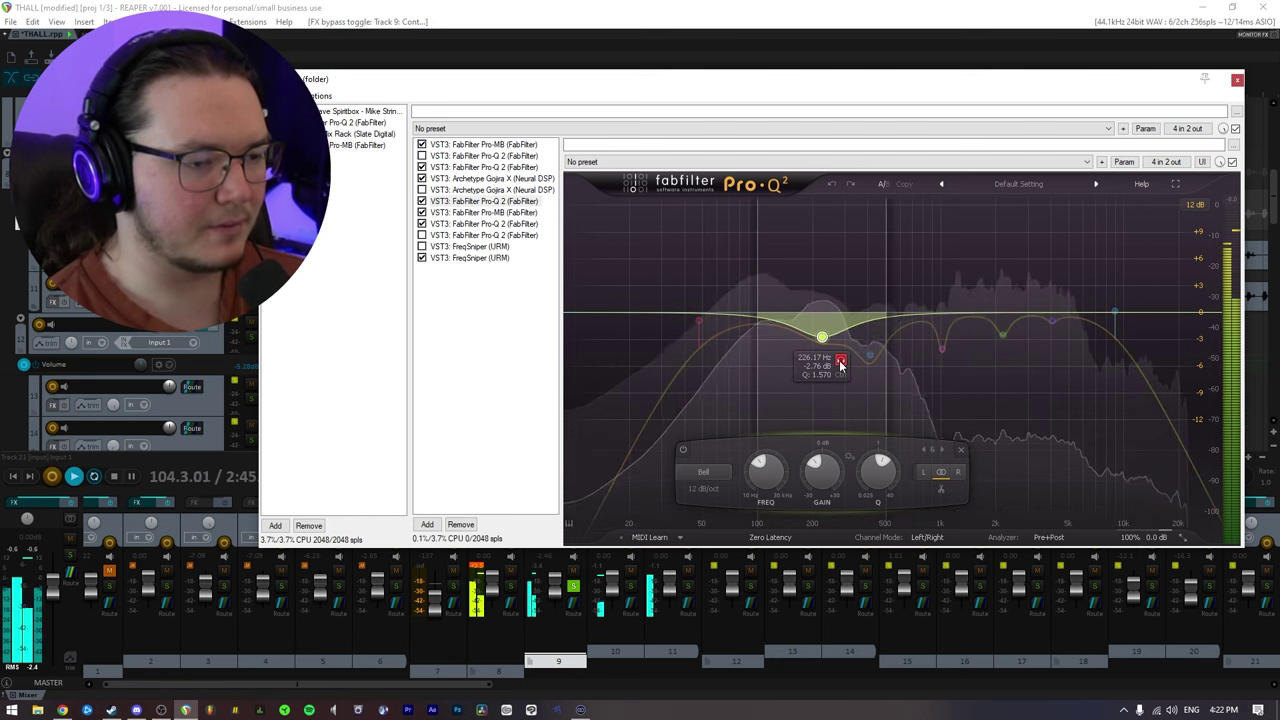
pyautogui.click(840, 362)
pyautogui.click(864, 360)
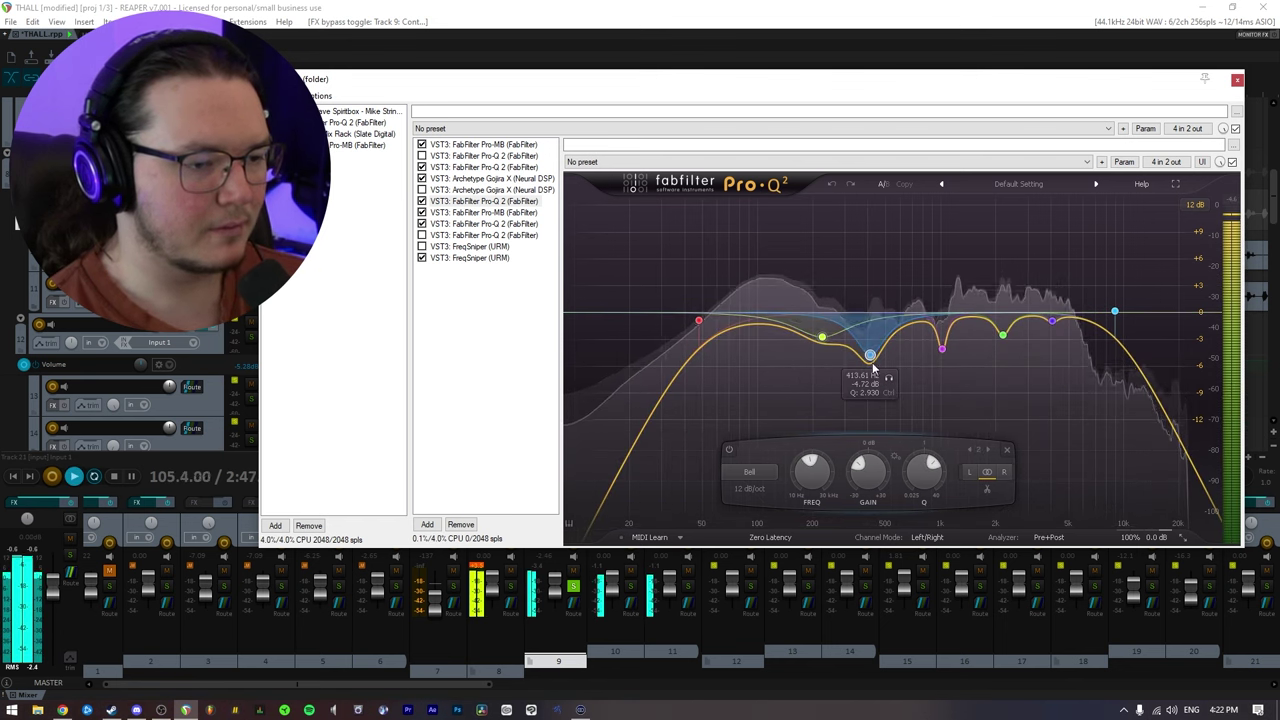
pyautogui.click(888, 377)
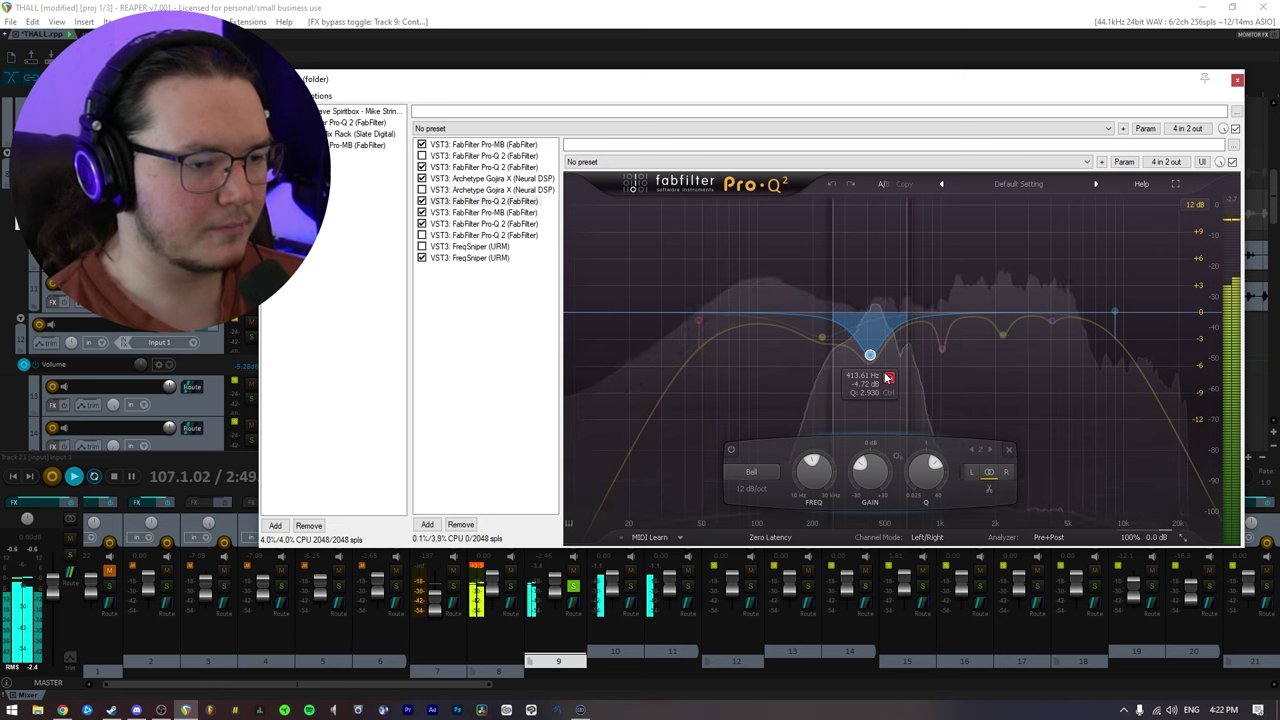
pyautogui.click(888, 377)
pyautogui.click(942, 348)
pyautogui.click(961, 372)
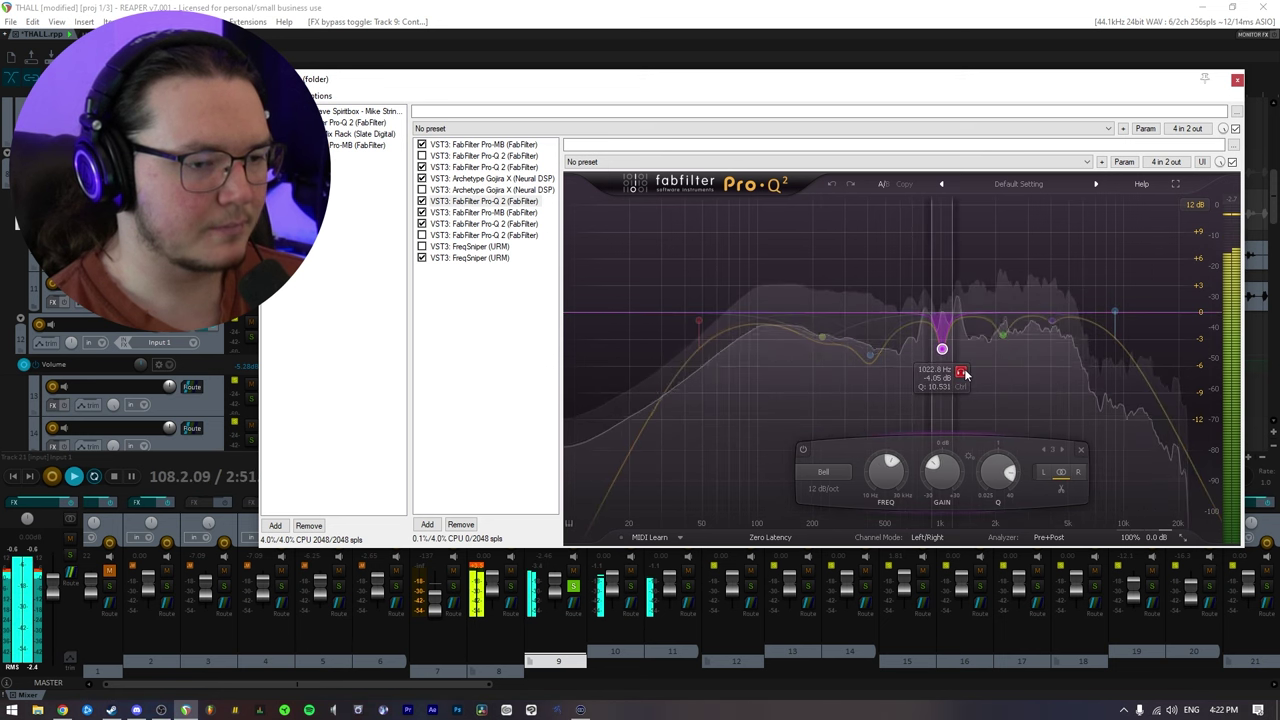
pyautogui.click(961, 372)
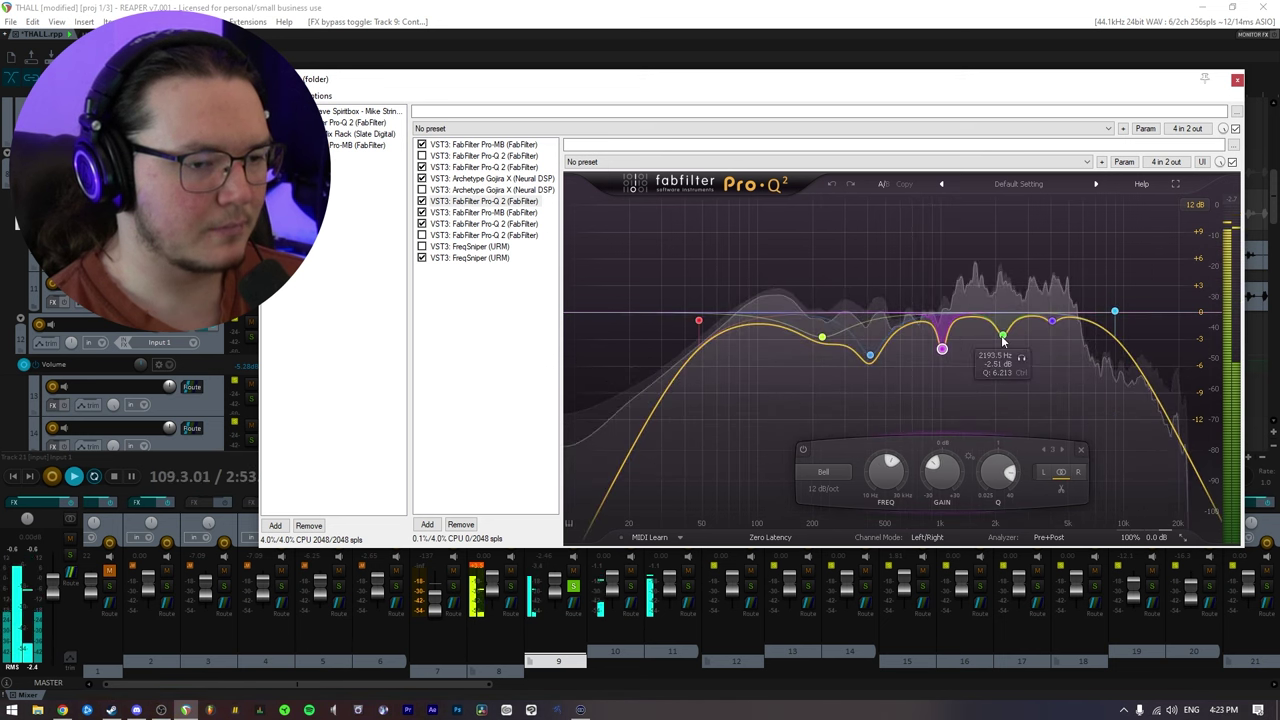
pyautogui.click(1002, 334)
pyautogui.click(1021, 358)
pyautogui.click(1021, 358)
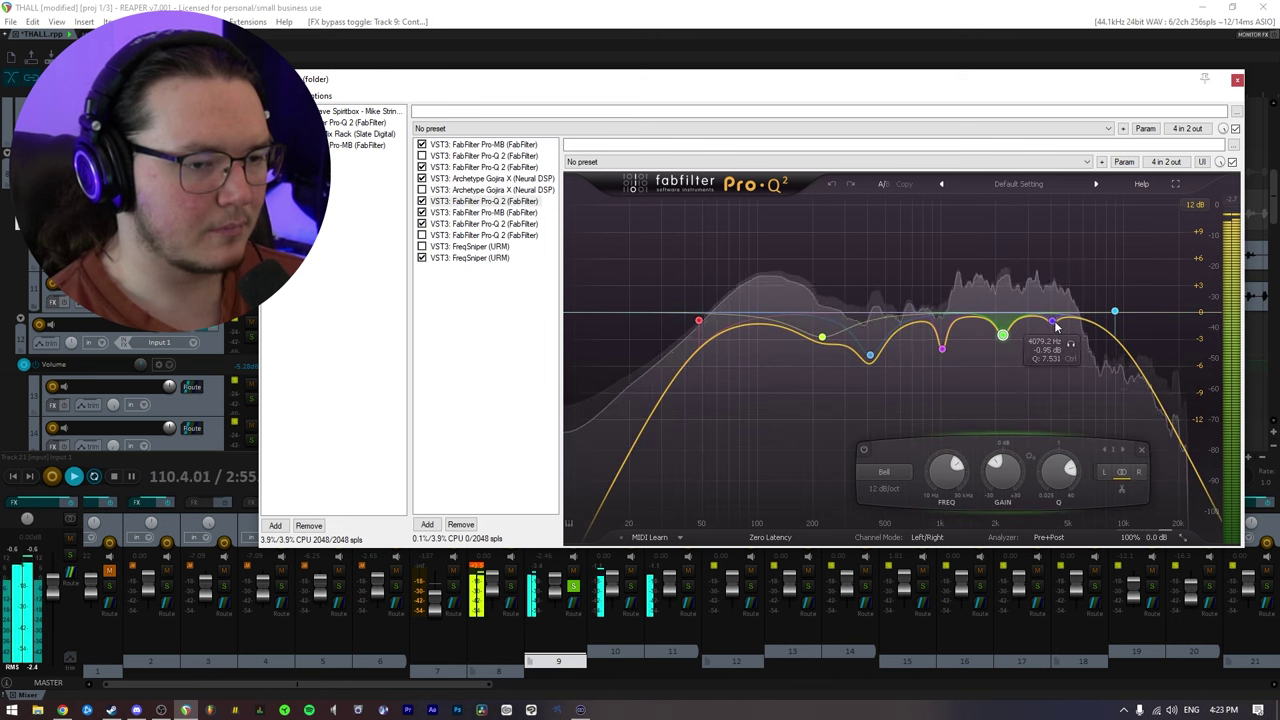
pyautogui.click(1052, 320)
pyautogui.click(1071, 345)
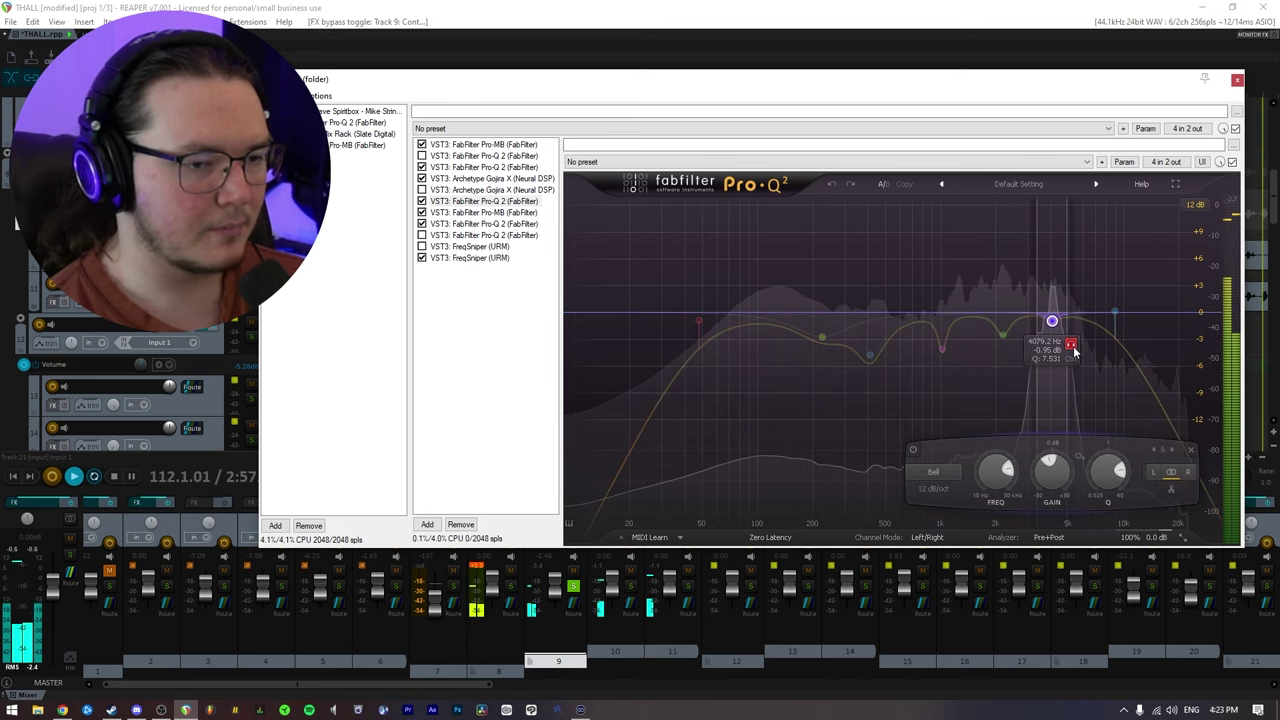
pyautogui.click(1071, 345)
pyautogui.click(1114, 311)
pyautogui.click(1133, 285)
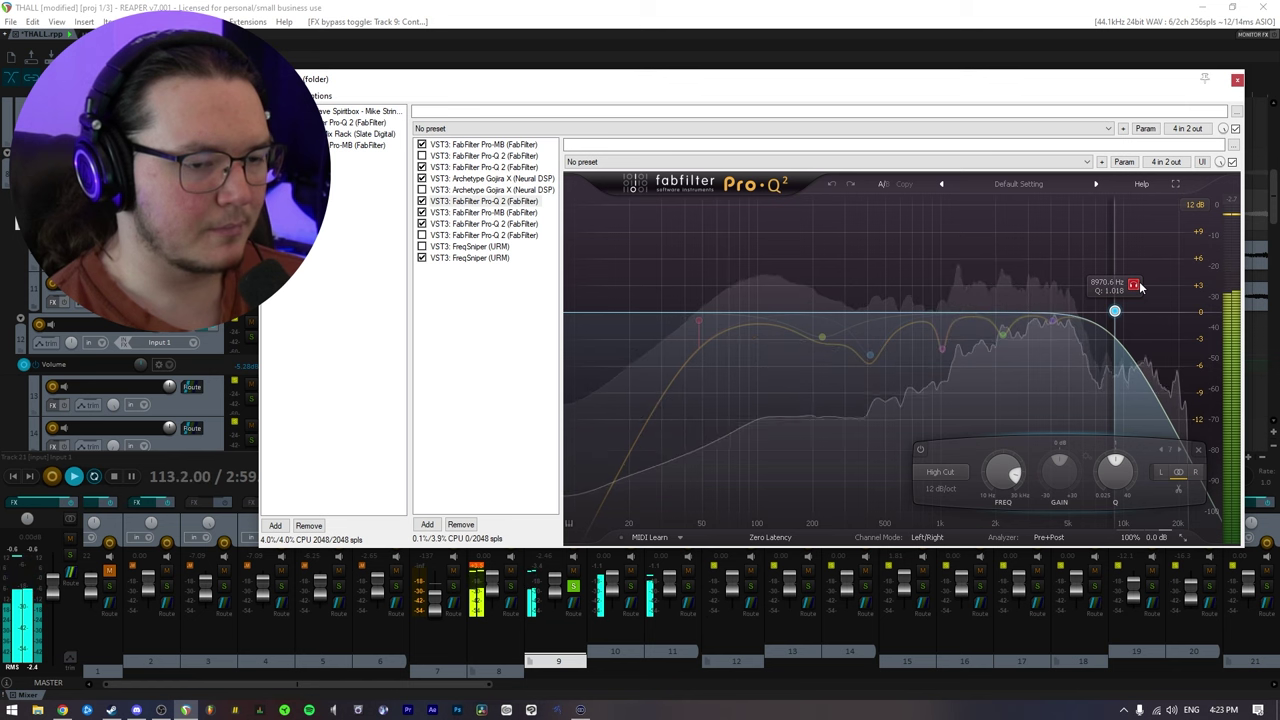
pyautogui.press('space')
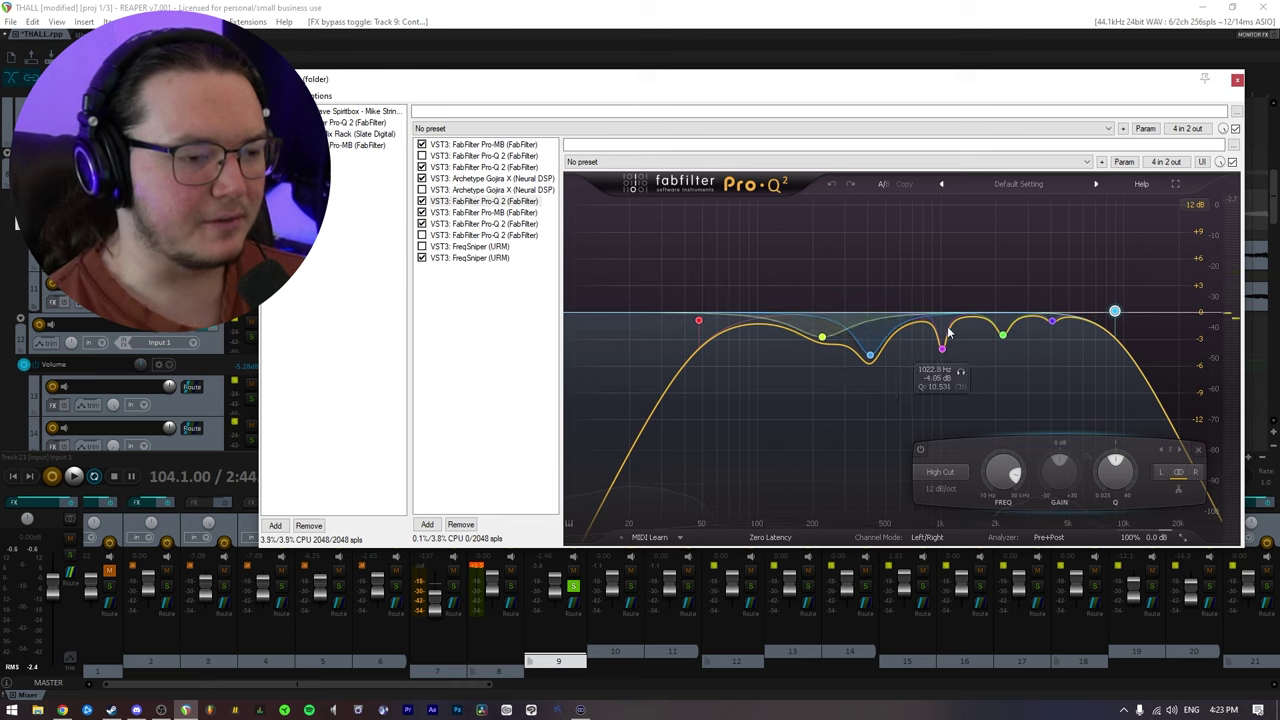
pyautogui.click(822, 336)
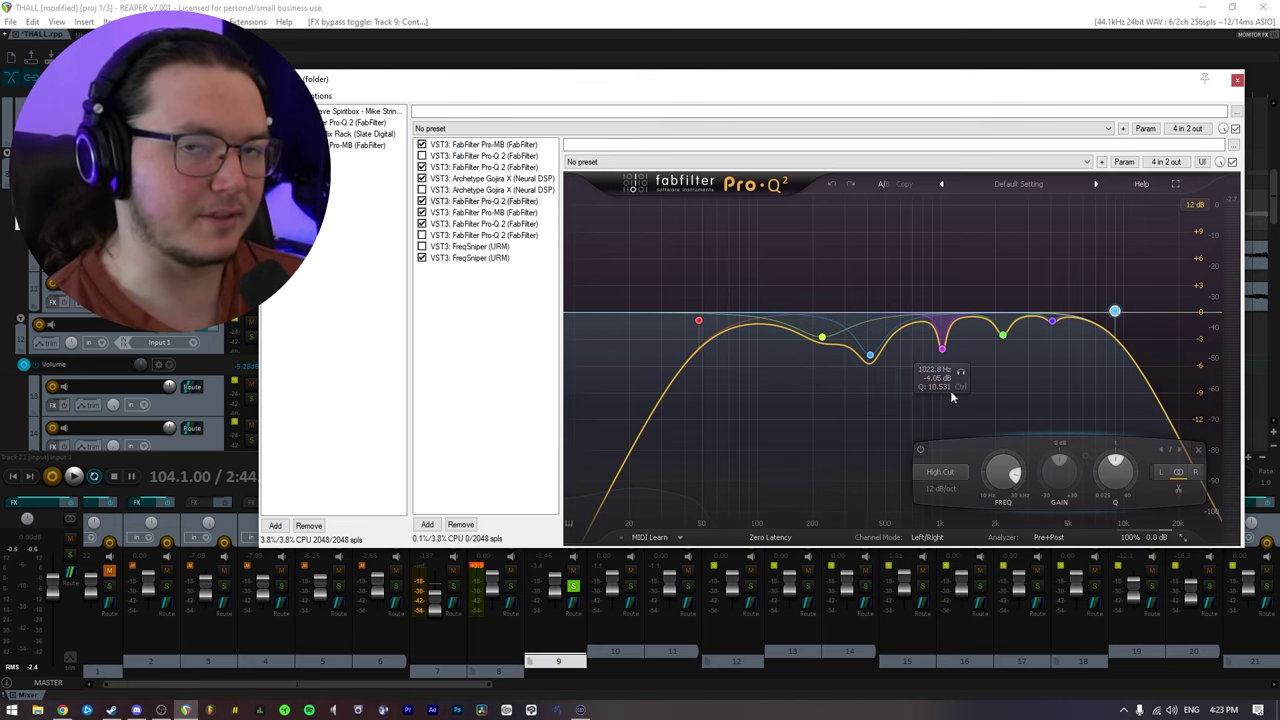
# Inspect Pro-MB band 1 settings while the mix plays.
pyautogui.press('Down')
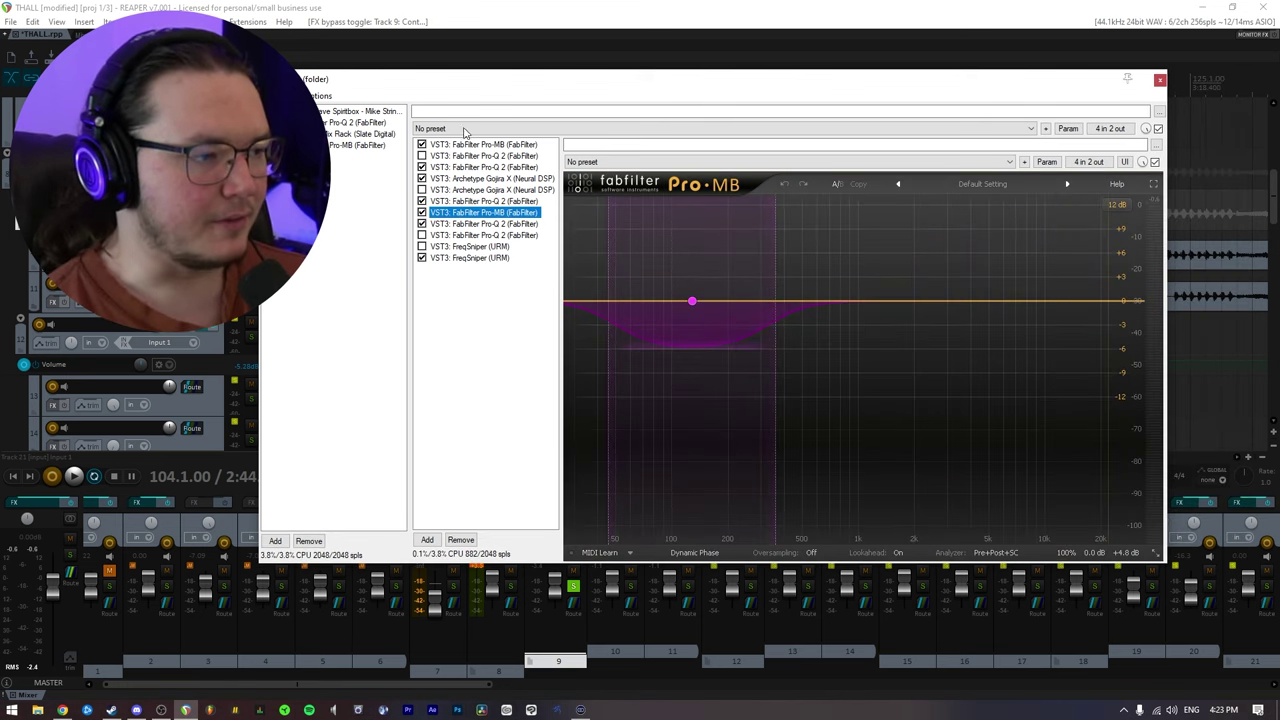
pyautogui.click(692, 301)
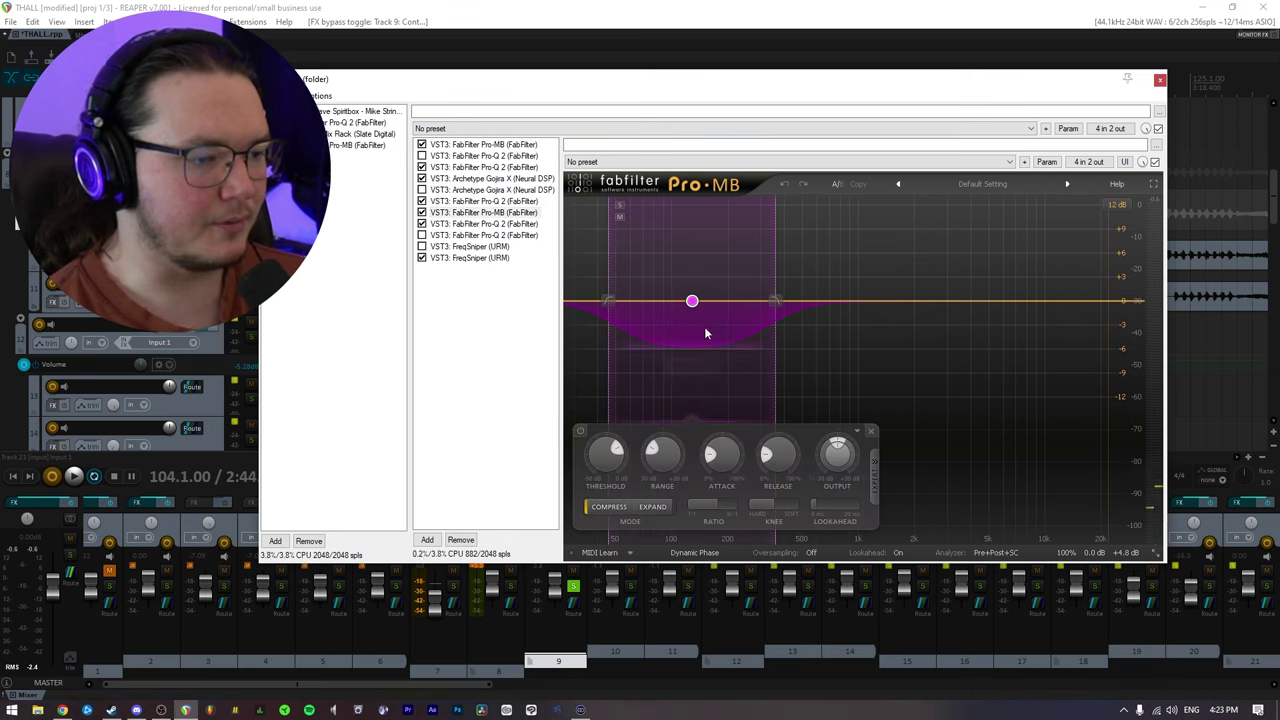
pyautogui.moveTo(697, 307)
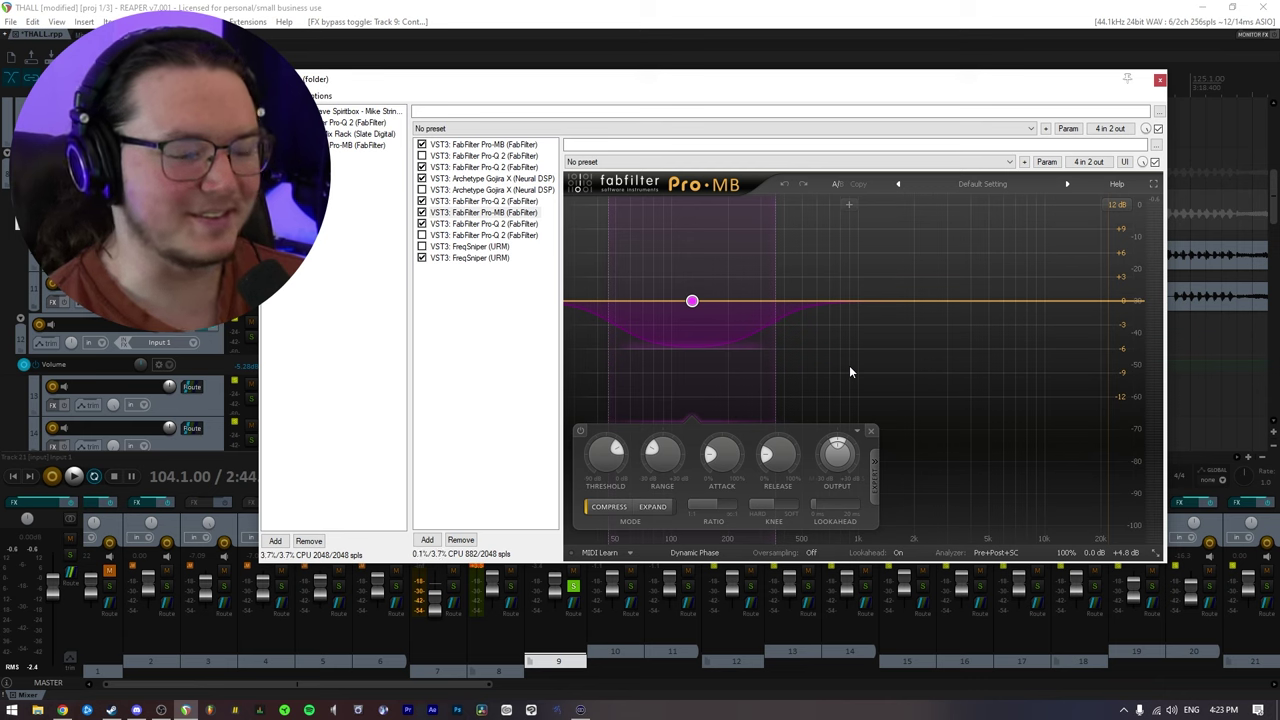
pyautogui.press('space')
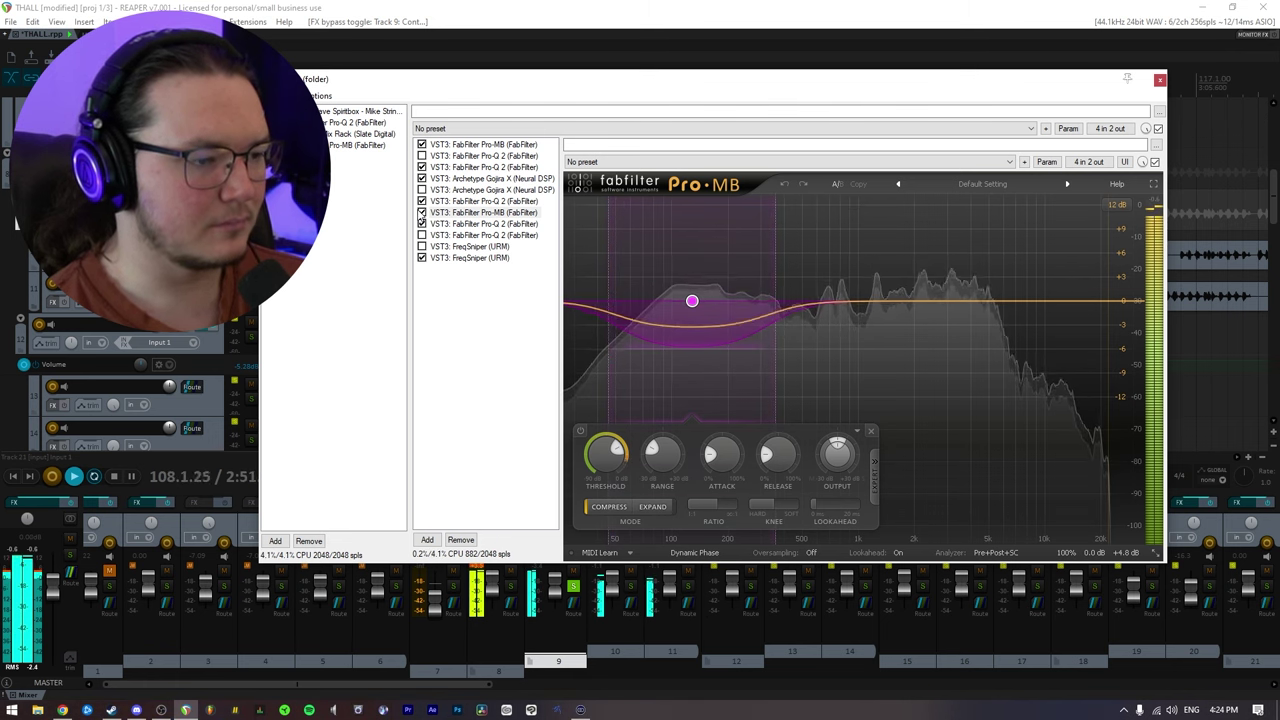
pyautogui.press('space')
# Hear the second Pro-MB switched off, then re-enable it during playback.
pyautogui.click(424, 213)
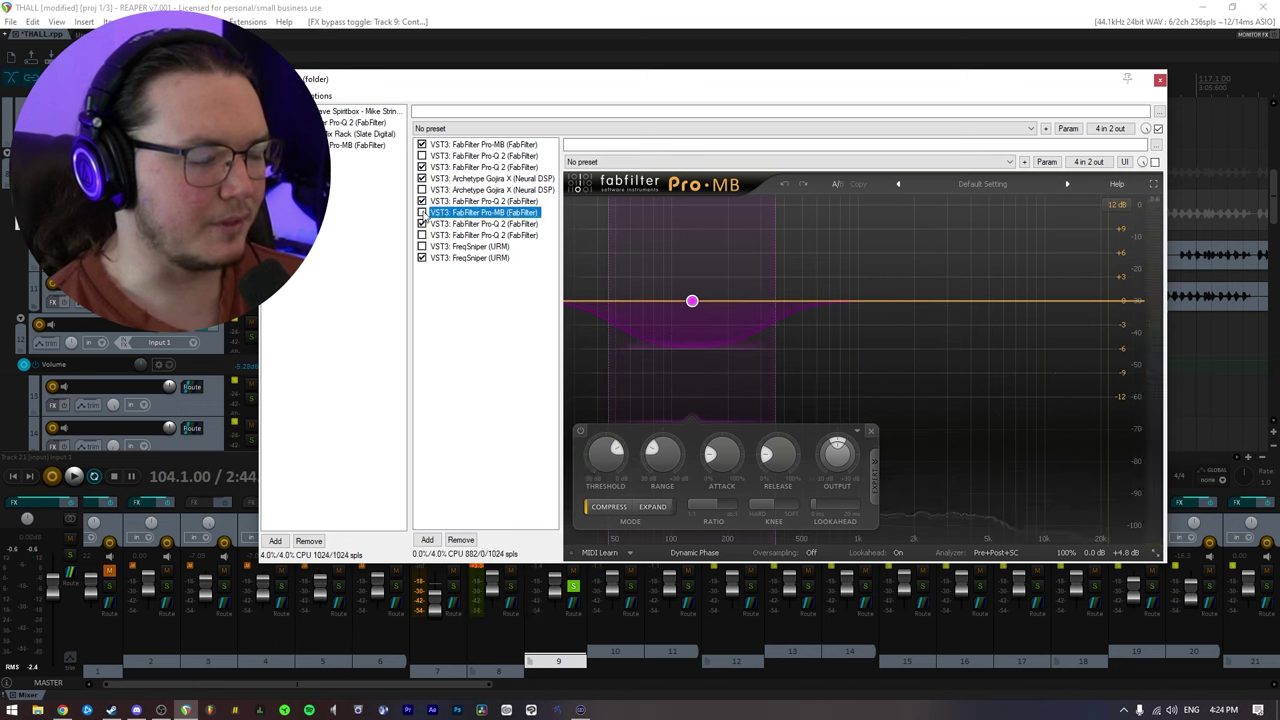
pyautogui.press('space')
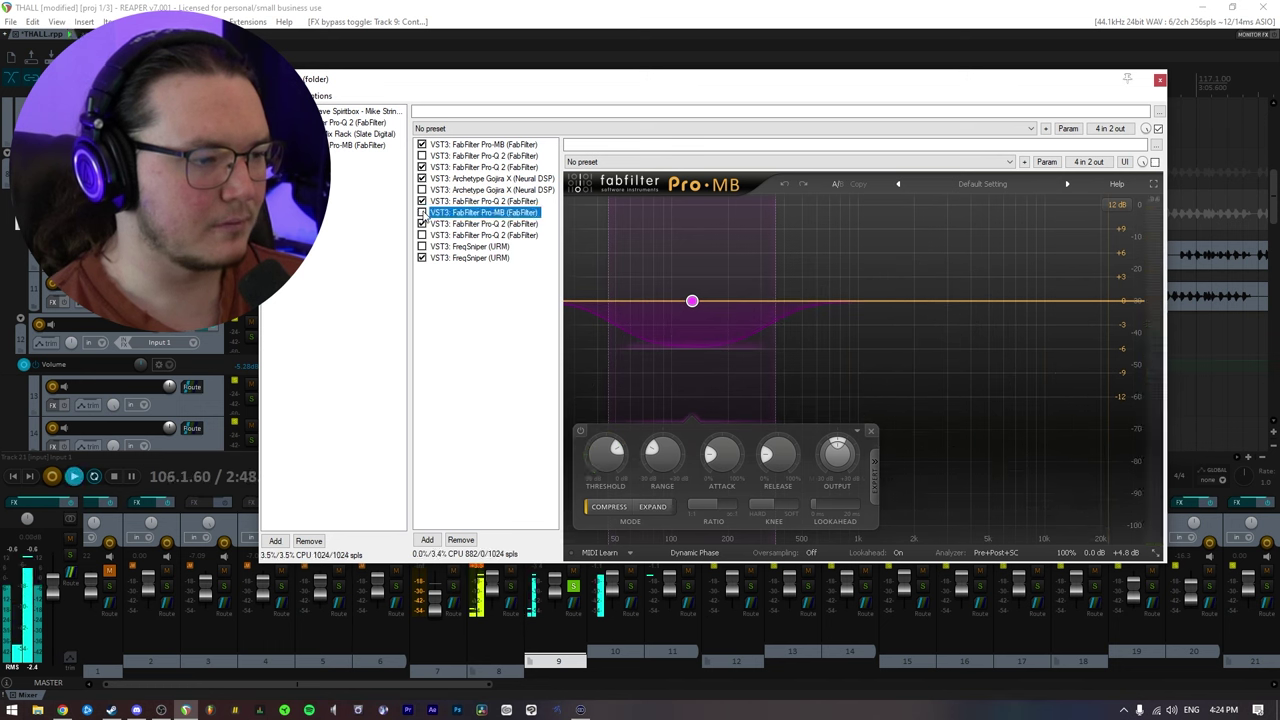
pyautogui.click(422, 213)
pyautogui.press('space')
pyautogui.moveTo(1110, 530)
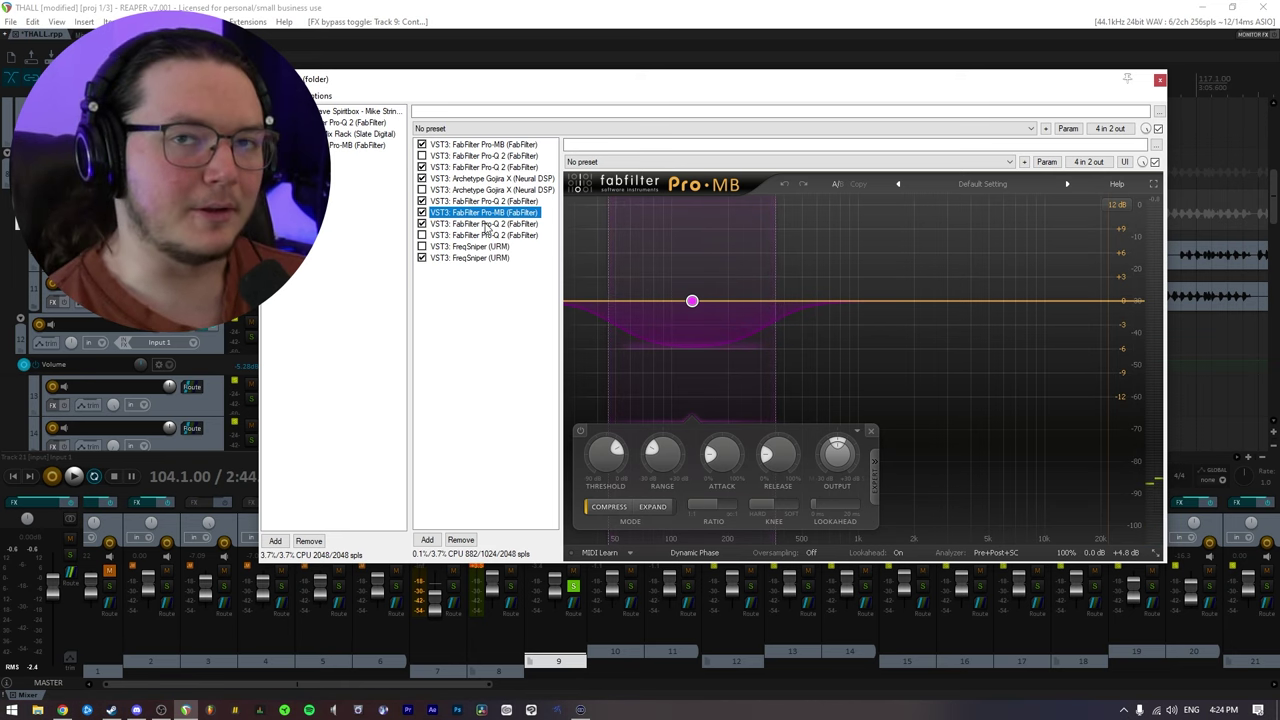
# Inspect the post-compressor Pro-Q 2 cuts at 2385 Hz and 613 Hz, then show FreqSniper.
pyautogui.click(487, 225)
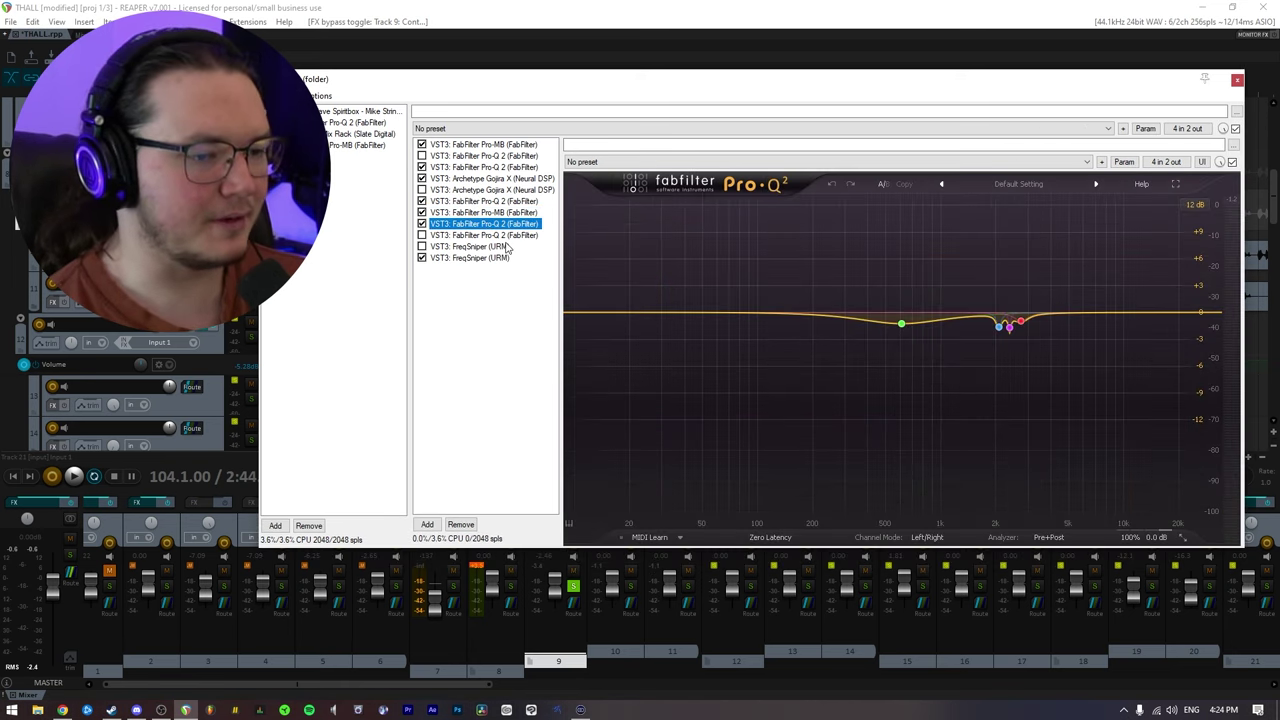
pyautogui.moveTo(1005, 330)
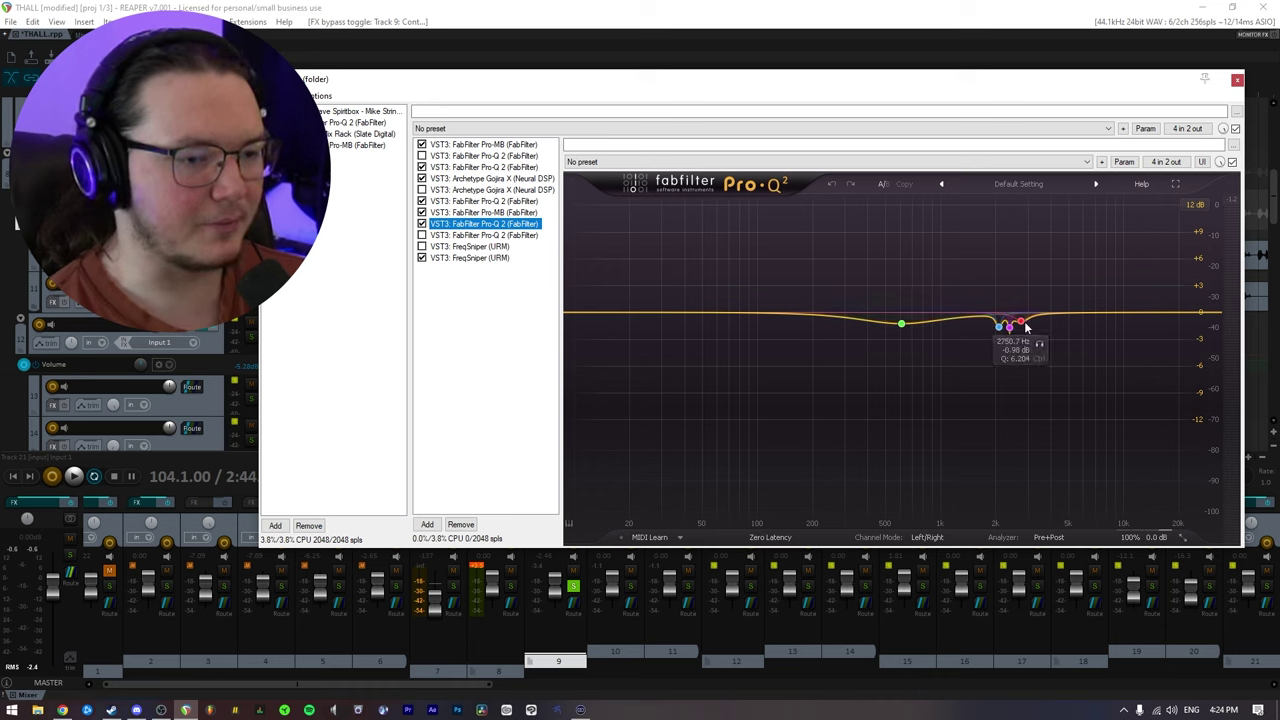
pyautogui.moveTo(1010, 333); pyautogui.dragTo(1001, 331)
pyautogui.scroll(-4, 1001, 331)
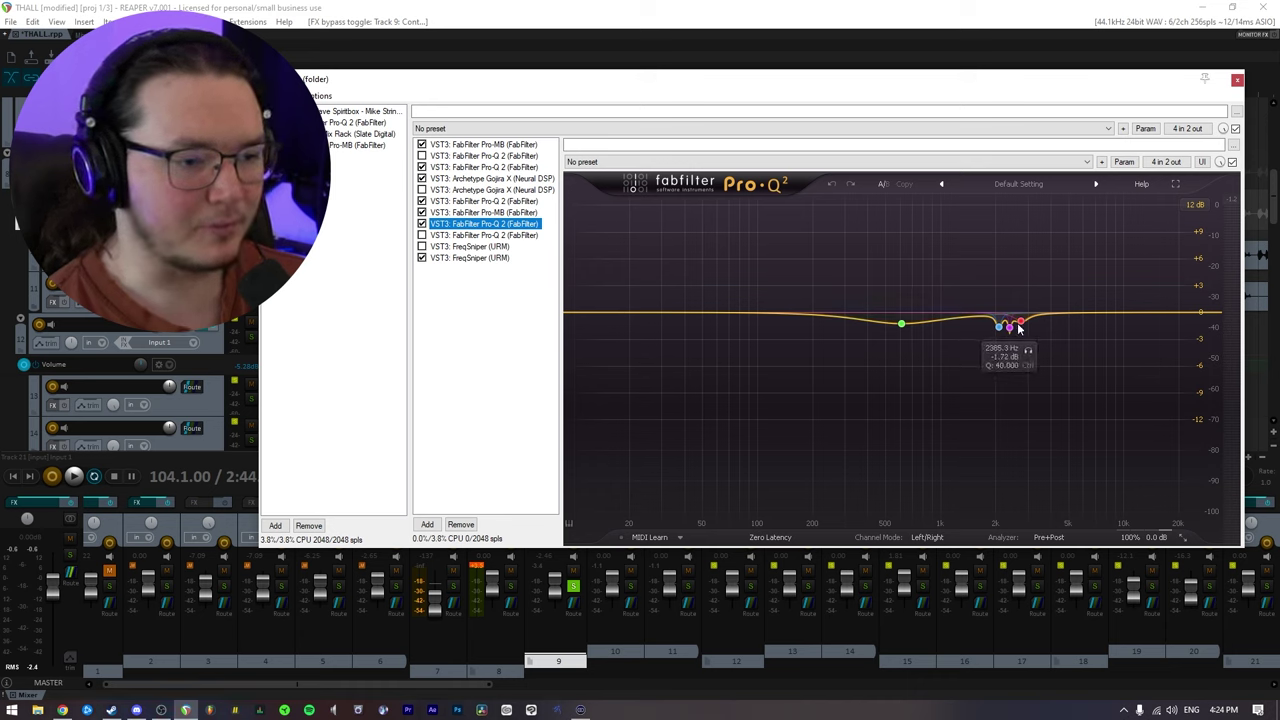
pyautogui.click(1008, 327)
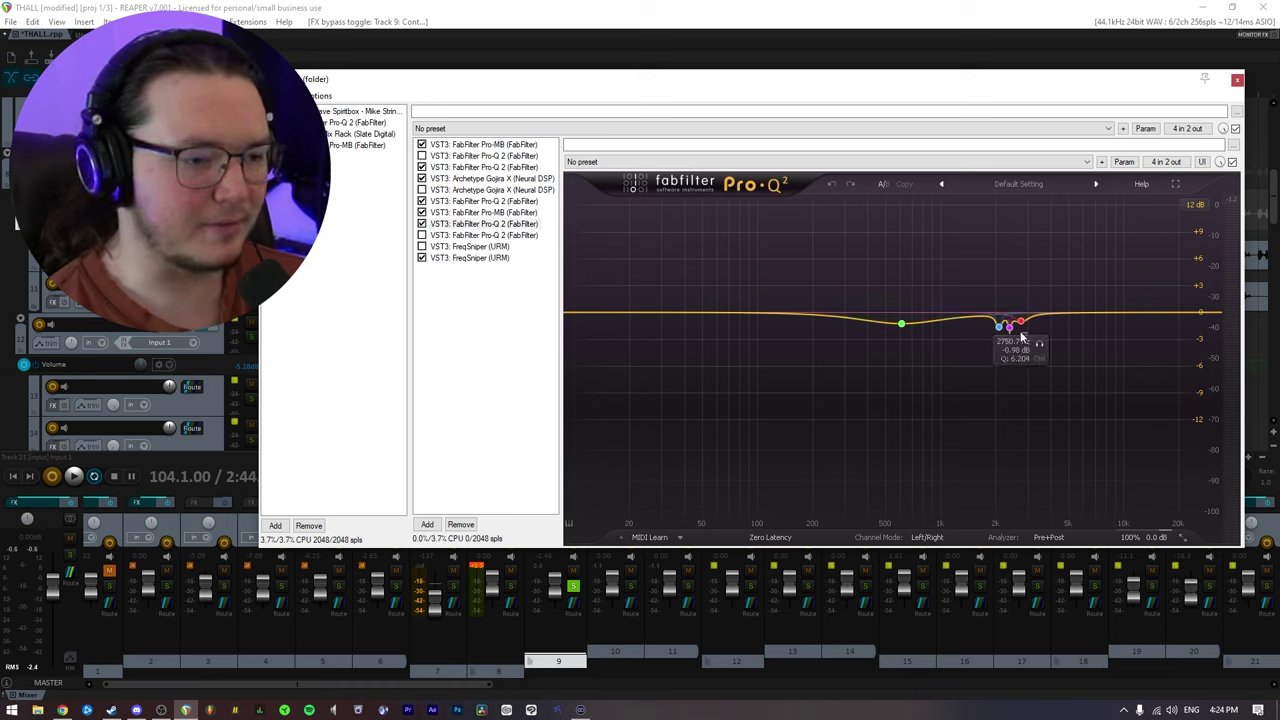
pyautogui.click(936, 336)
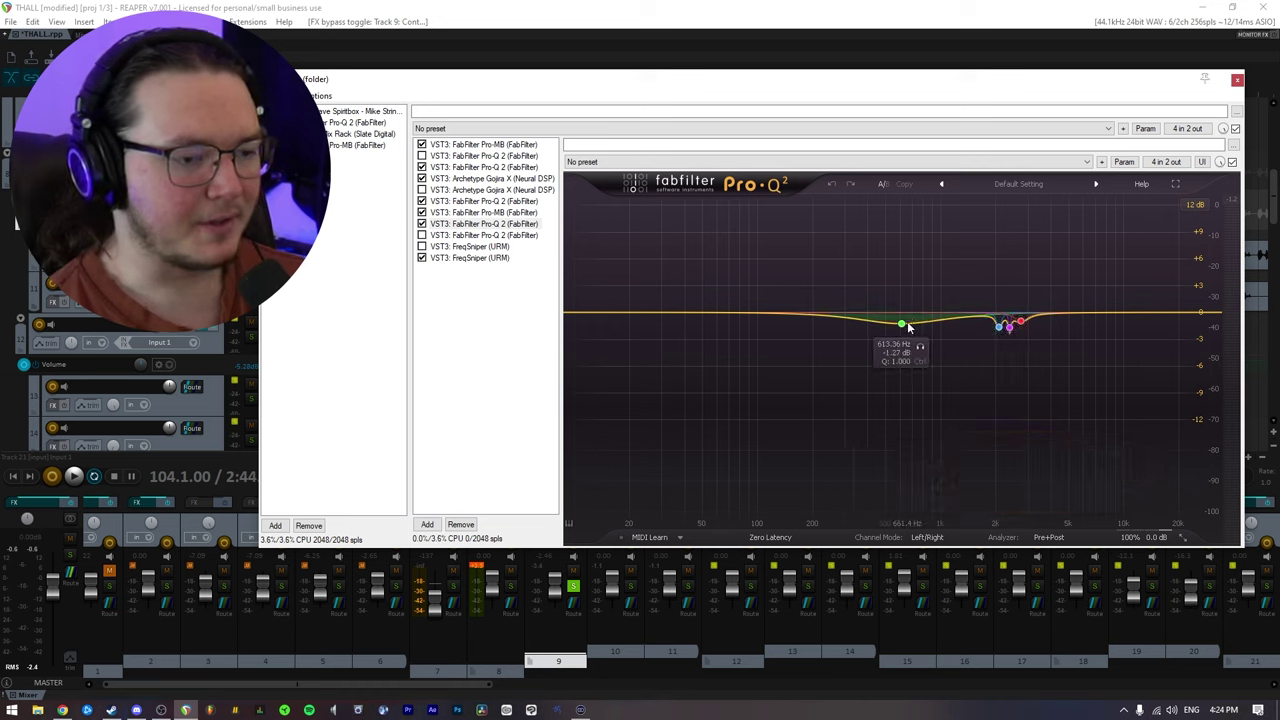
pyautogui.click(903, 325)
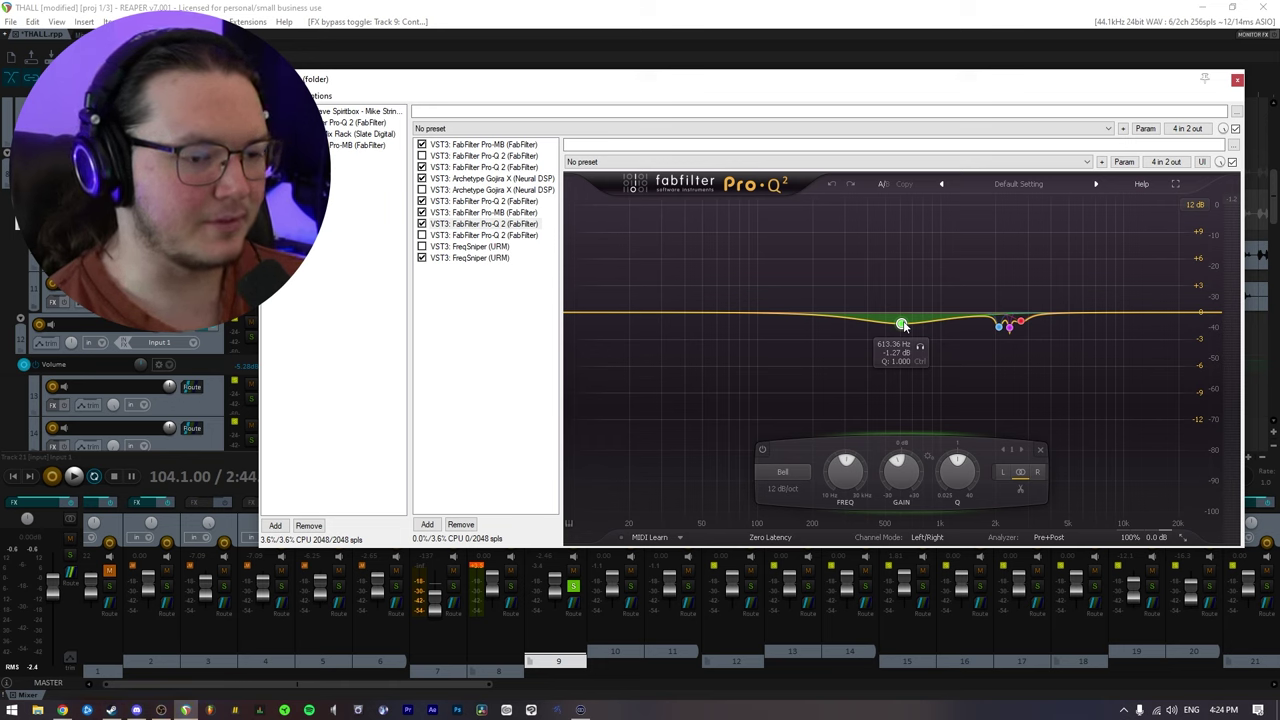
pyautogui.click(830, 293)
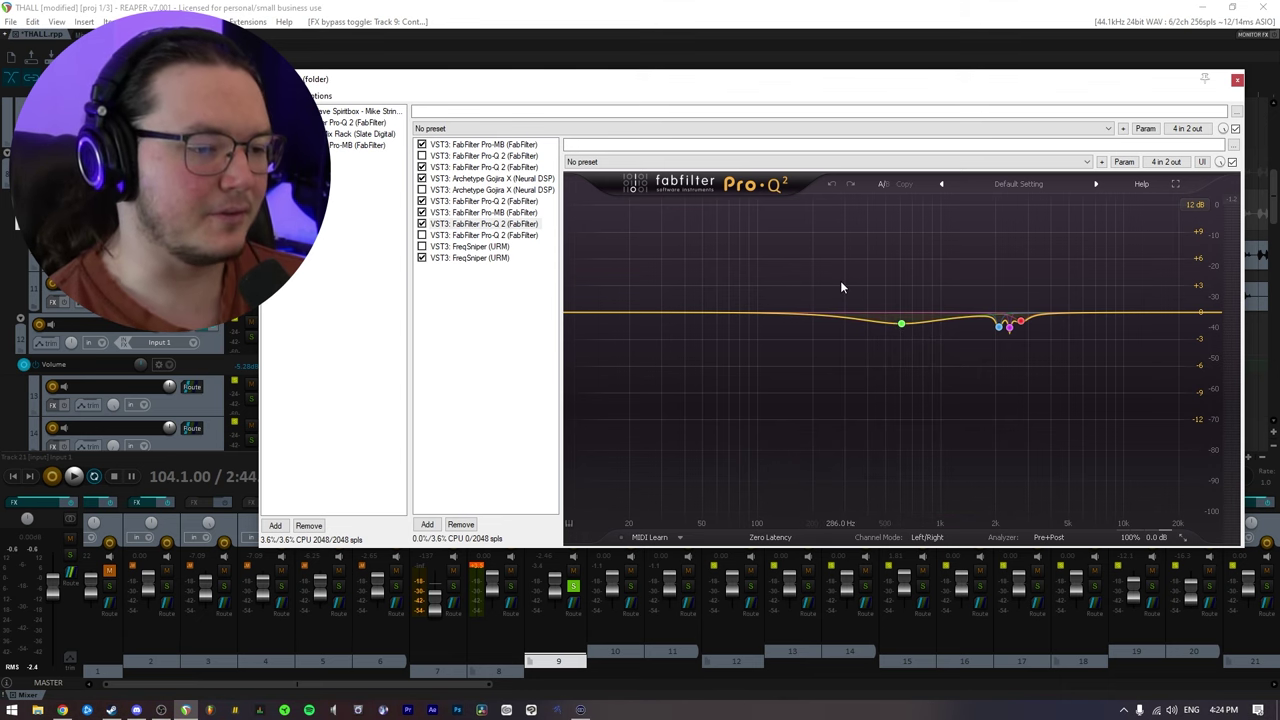
pyautogui.click(470, 257)
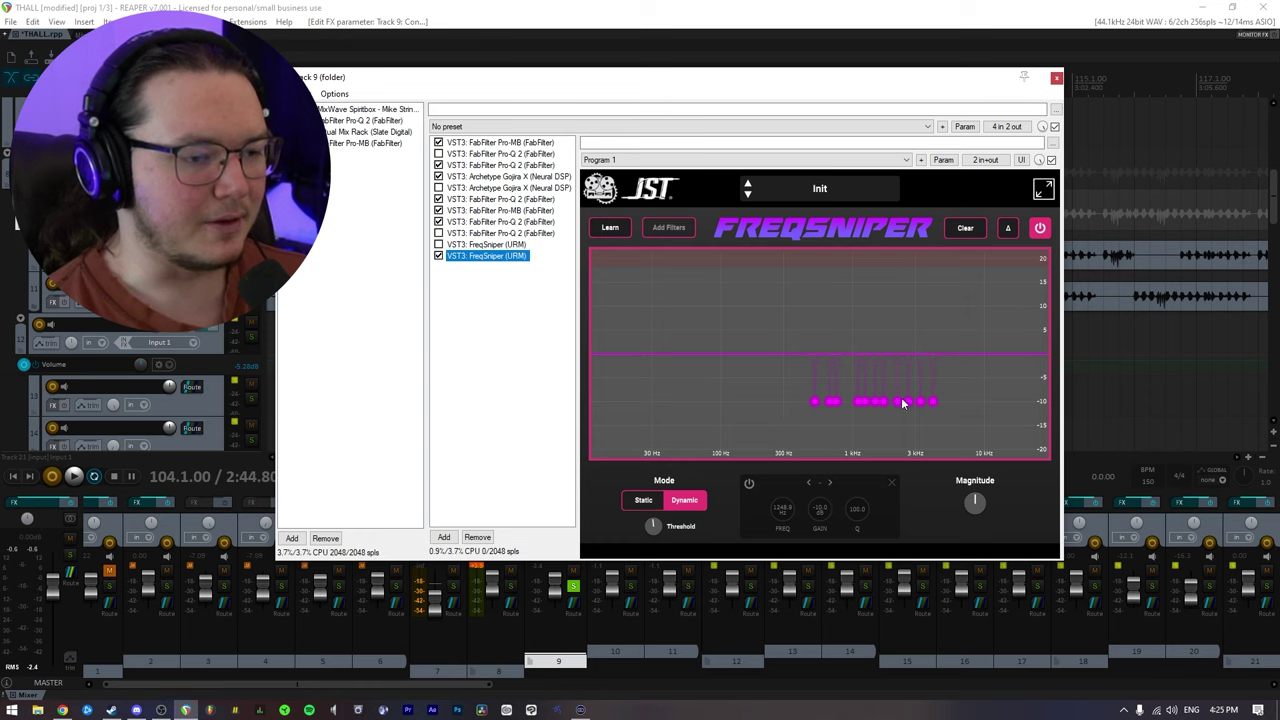
# Play the mix with FreqSniper's delta monitoring on, then off.
pyautogui.press('space')
pyautogui.click(1010, 229)
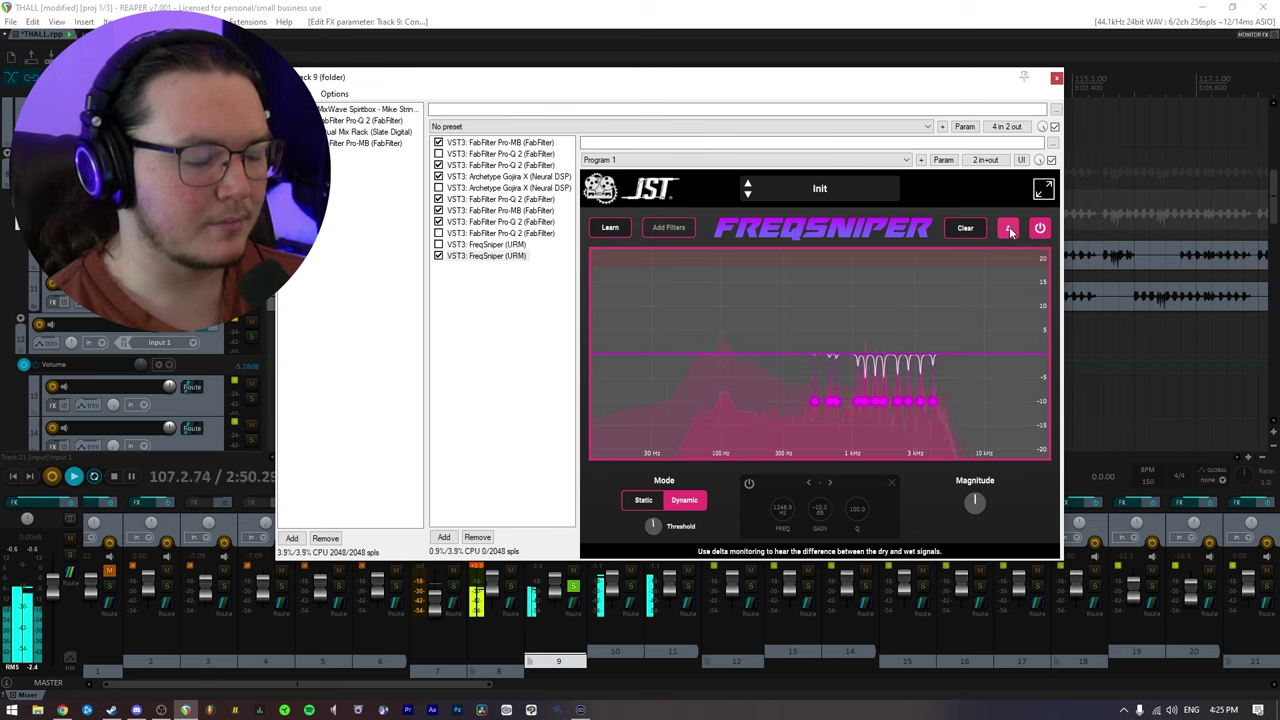
pyautogui.click(1010, 229)
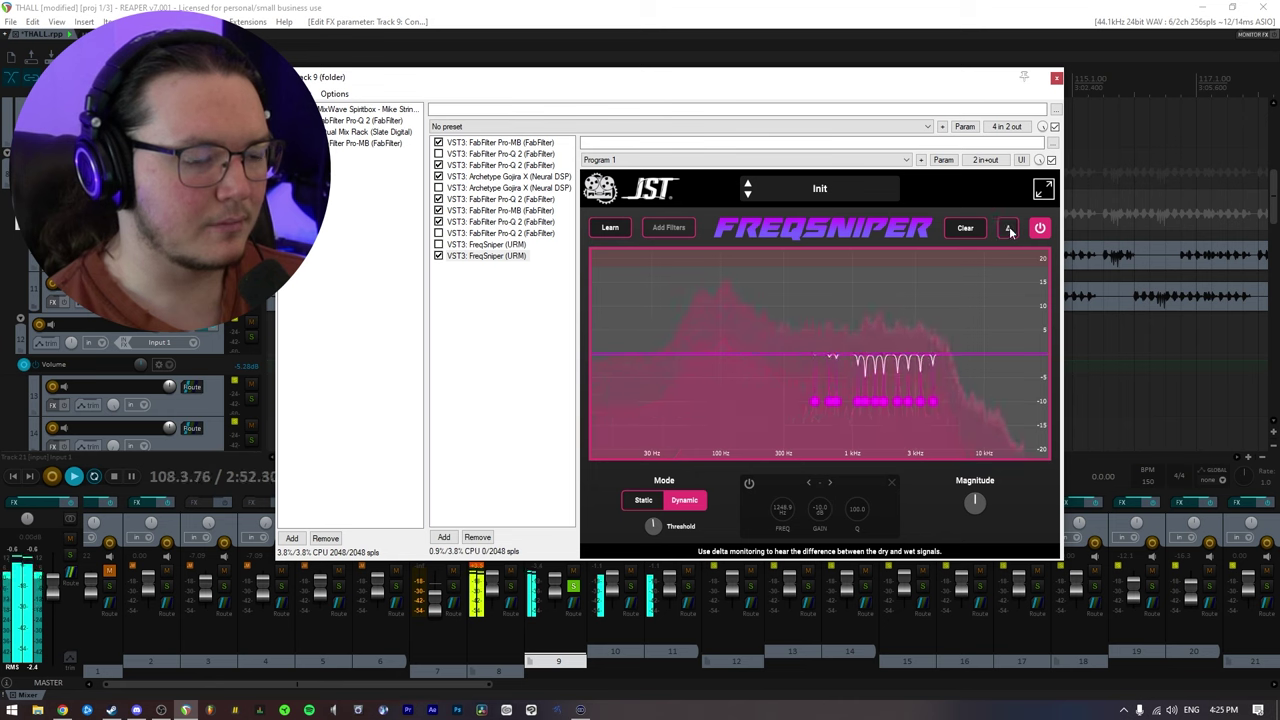
pyautogui.press('space')
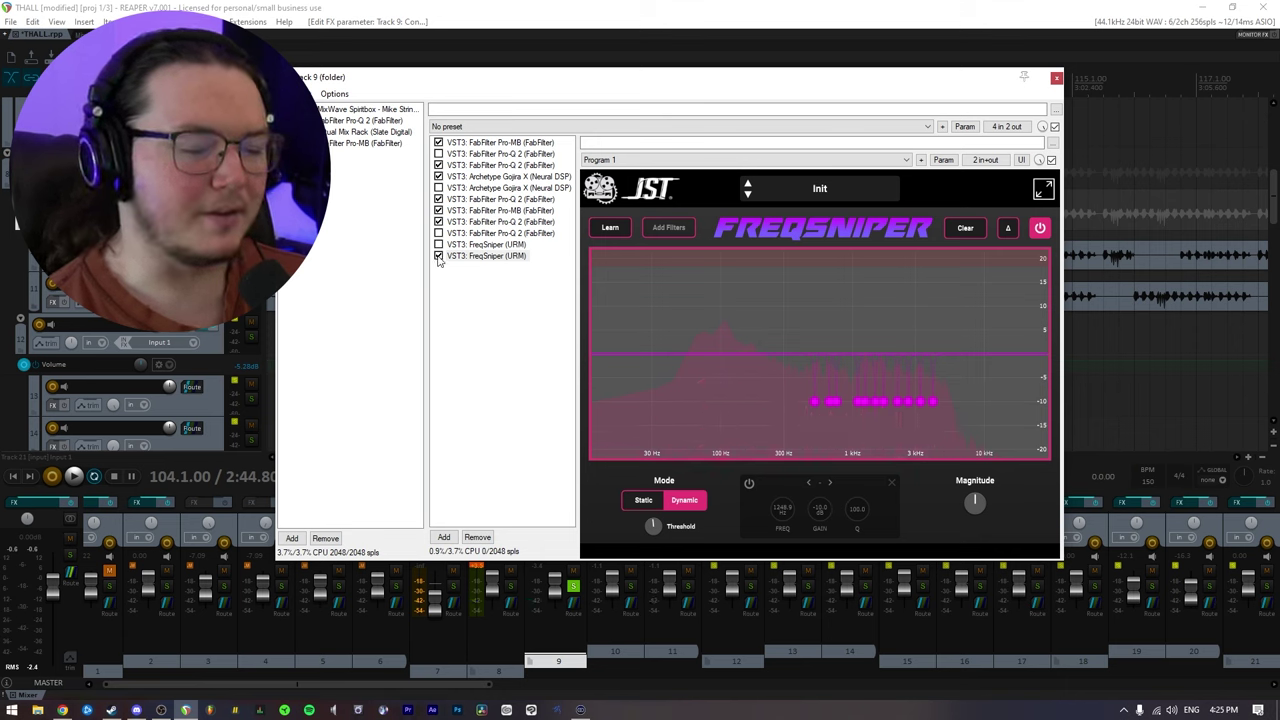
# Hear the second FreqSniper bypassed, re-enable it, and close the FX chain.
pyautogui.click(438, 256)
pyautogui.press('space')
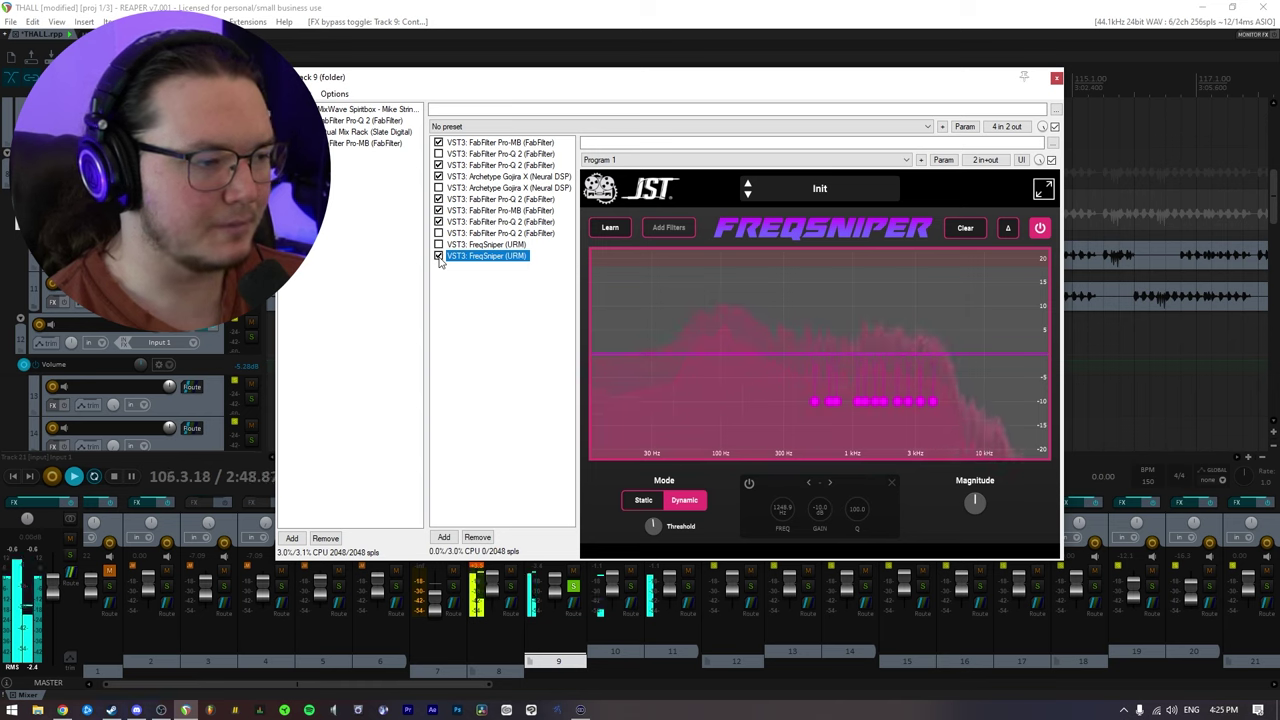
pyautogui.click(438, 256)
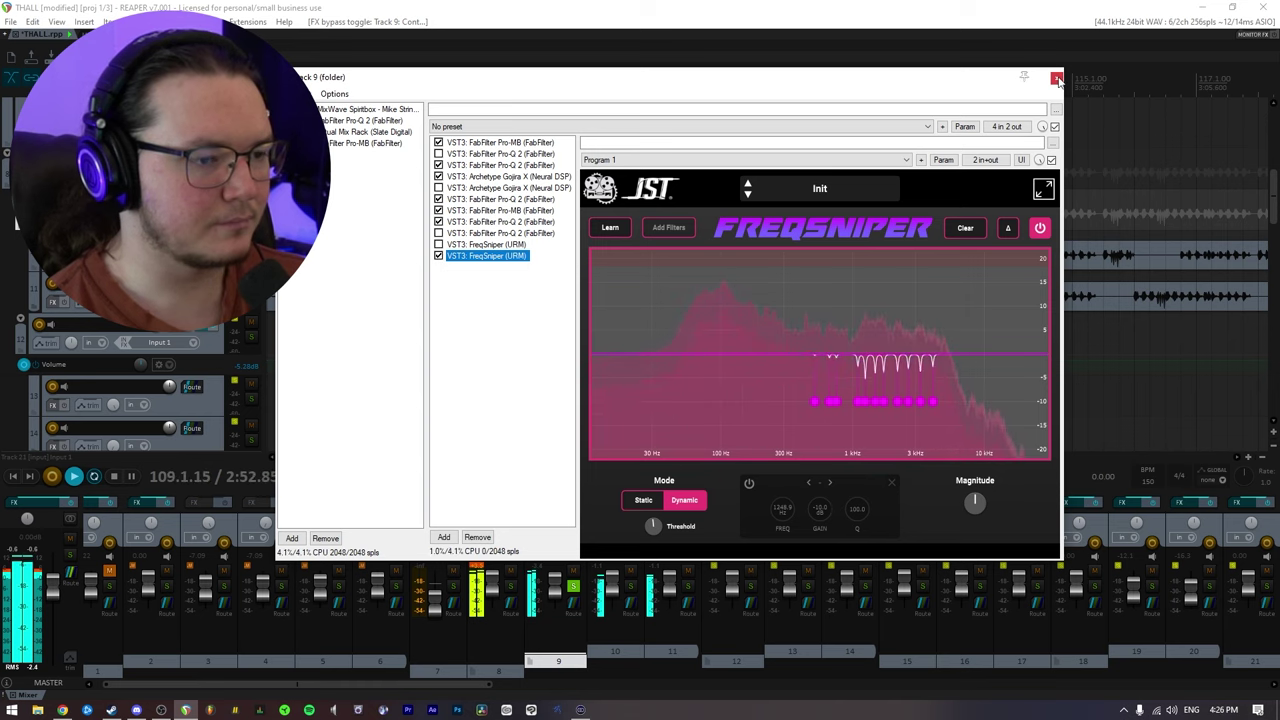
pyautogui.press('space')
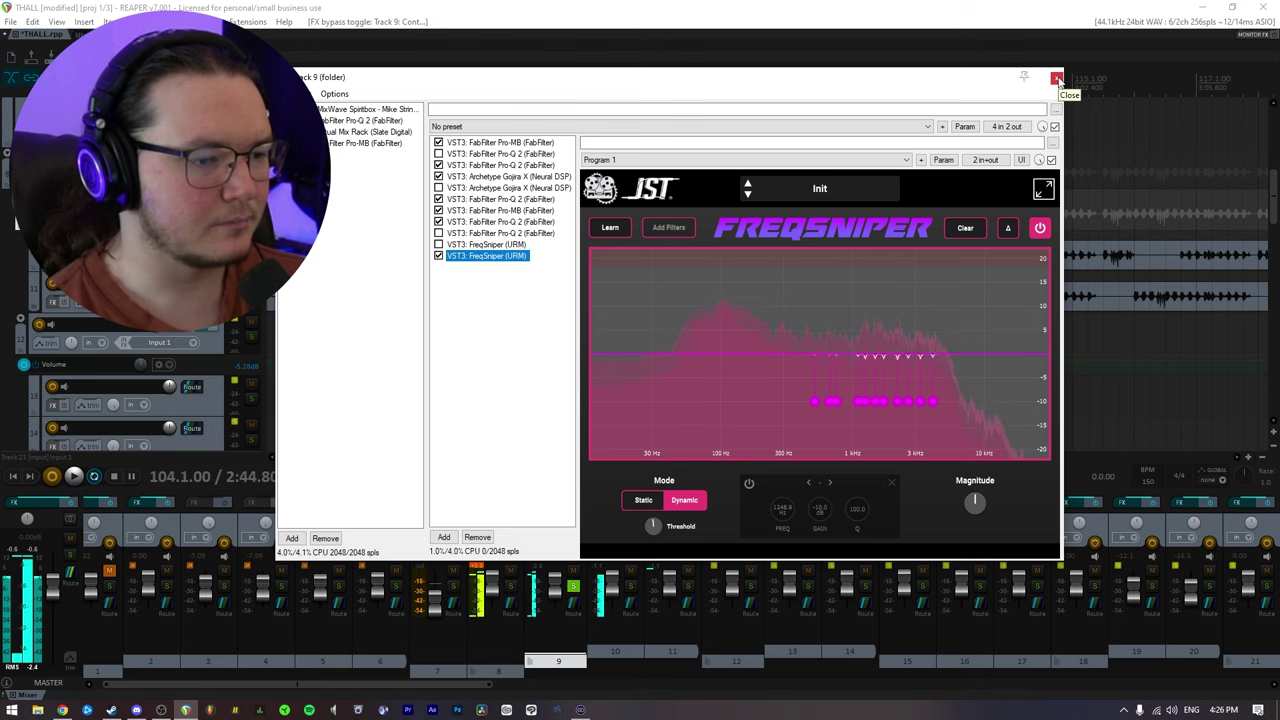
pyautogui.click(1057, 78)
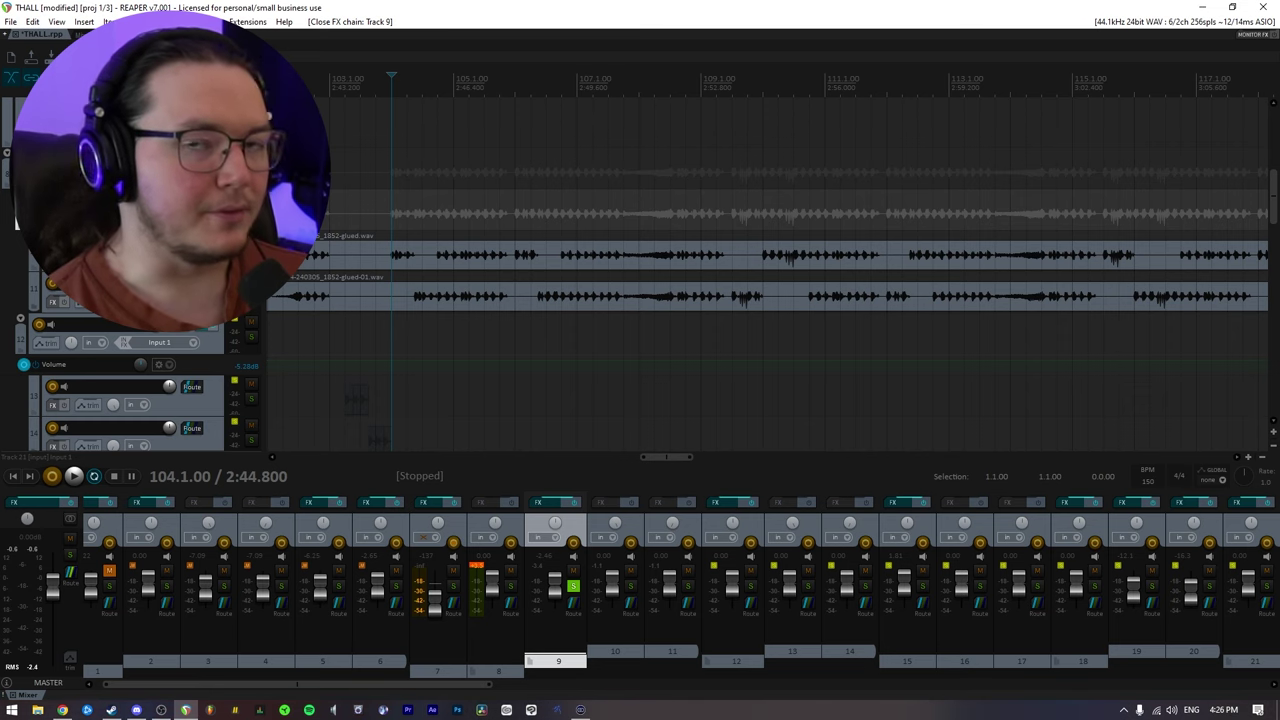
# Solo bass folder track 21 and open track 22's Kontakt DjinnBass II instrument.
pyautogui.scroll(-2, 800, 260)
pyautogui.scroll(-8, 800, 260)
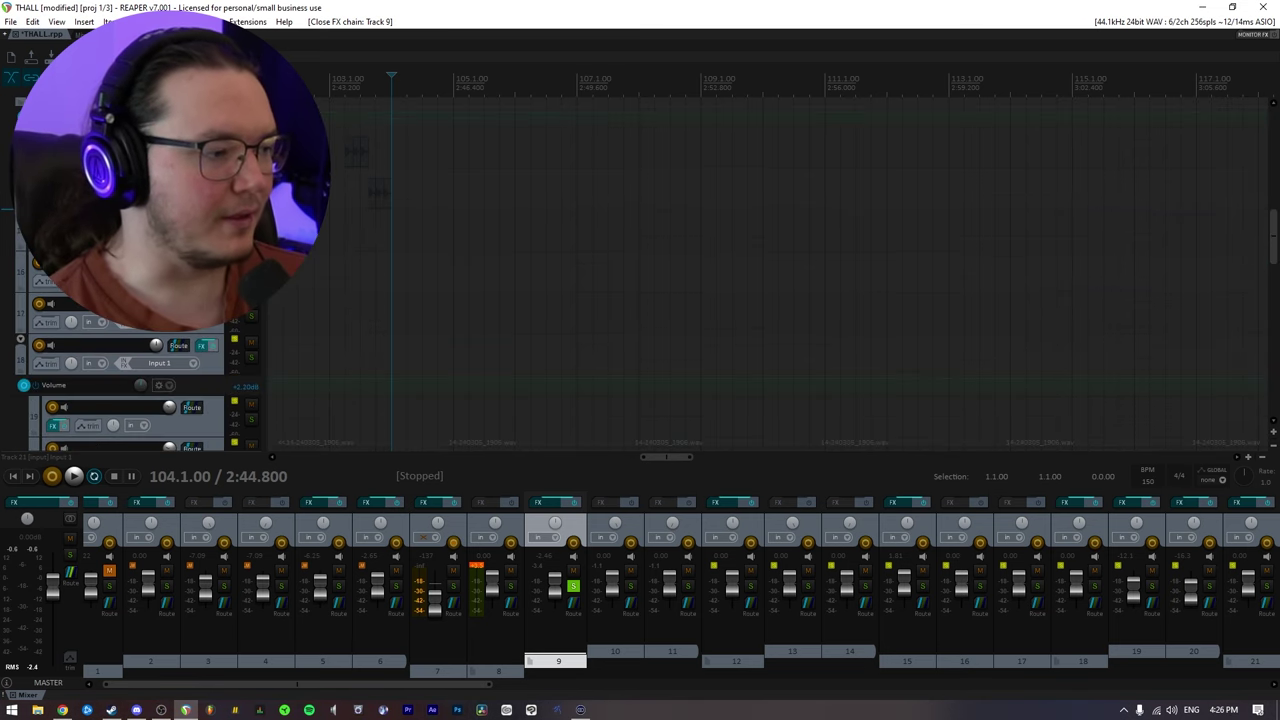
pyautogui.press('F6')
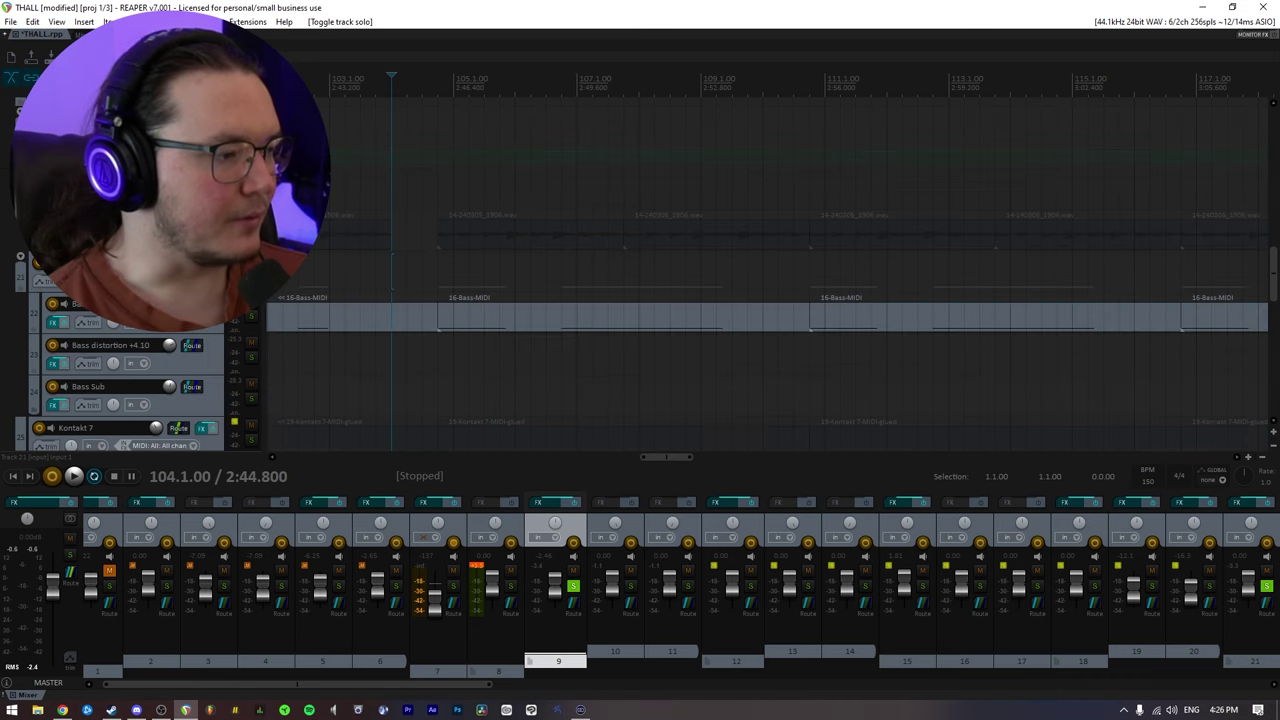
pyautogui.scroll(1, 800, 280)
pyautogui.scroll(-1, 210, 328)
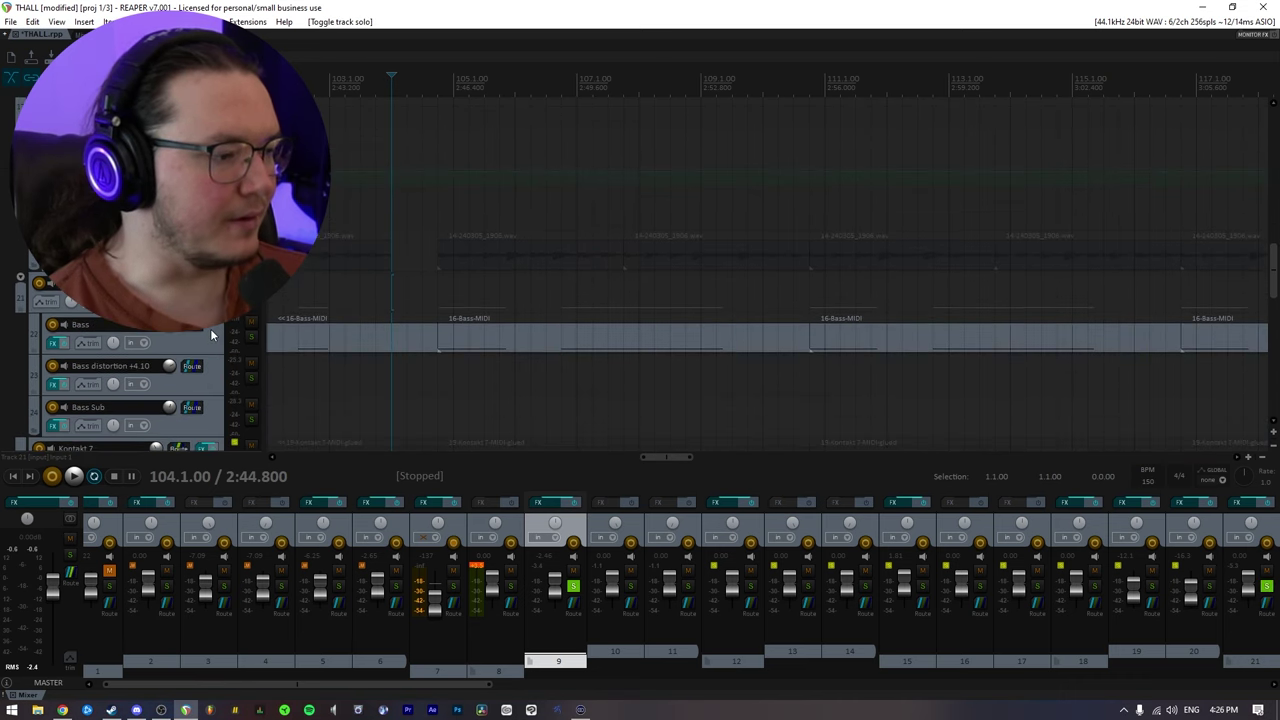
pyautogui.click(52, 343)
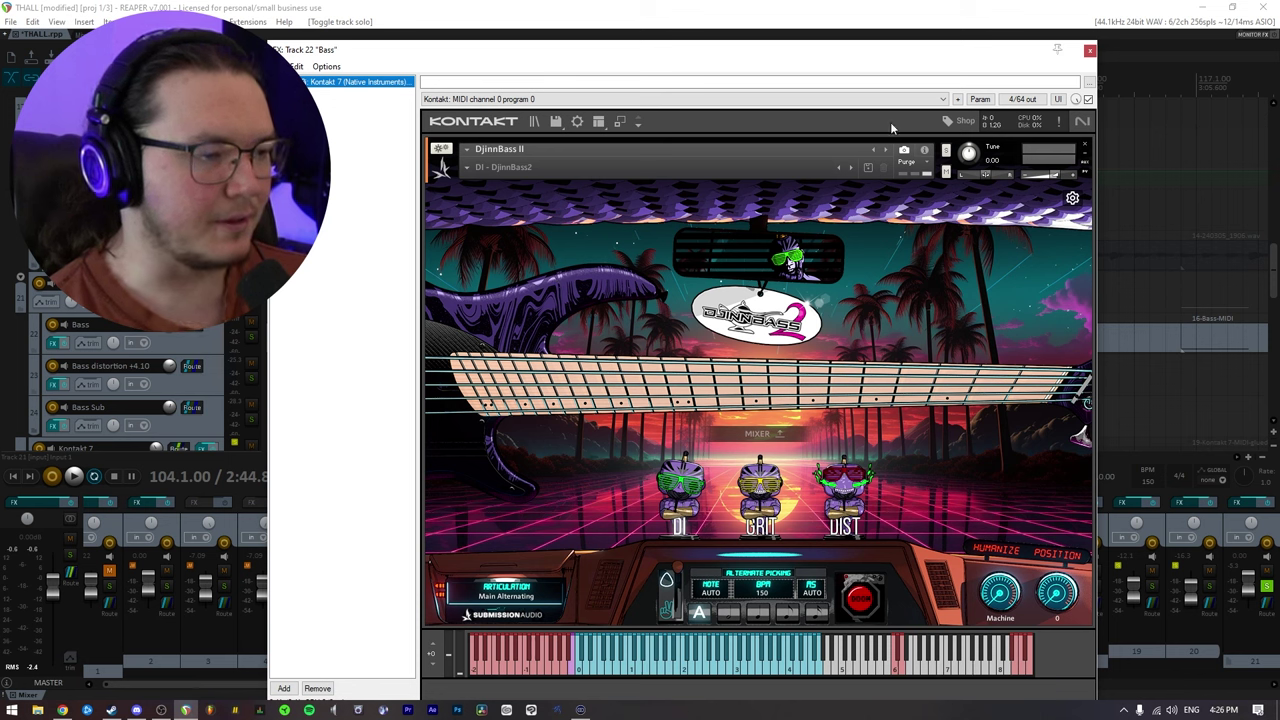
# Close Kontakt, review the Bass track's sends, and select the Bass distortion and Bass Sub tracks.
pyautogui.click(1089, 50)
pyautogui.click(572, 645)
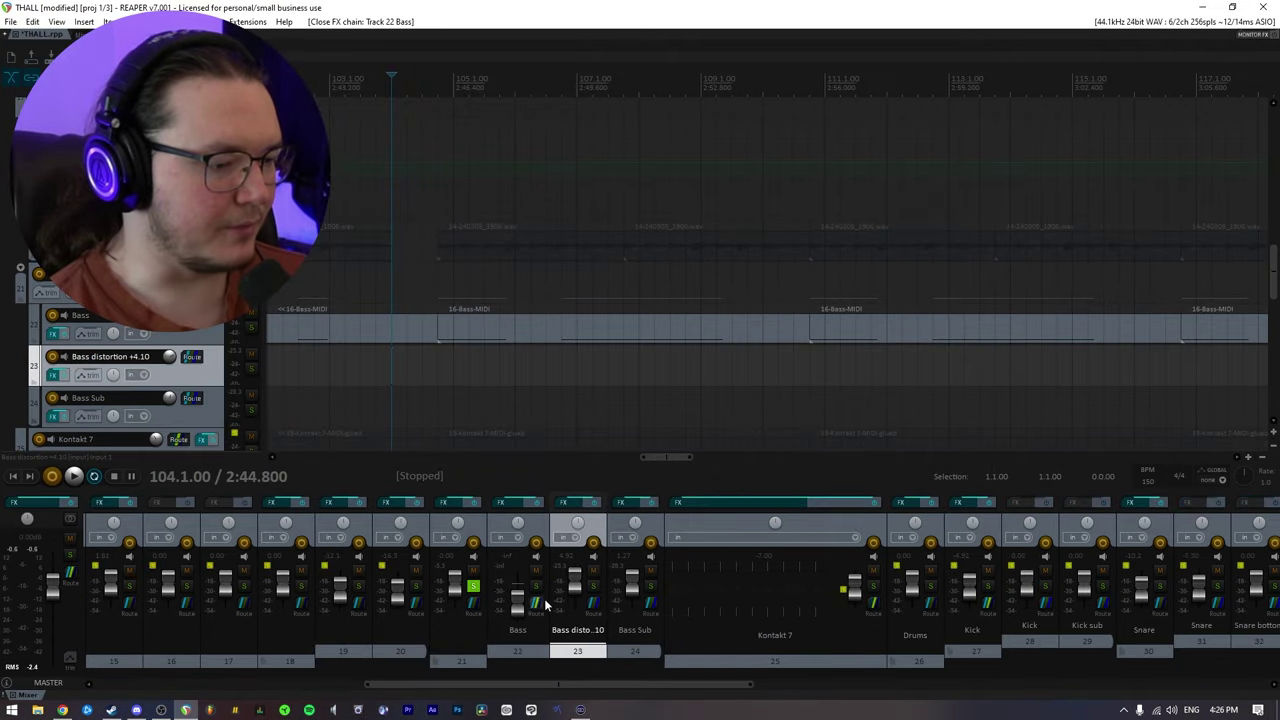
pyautogui.click(535, 602)
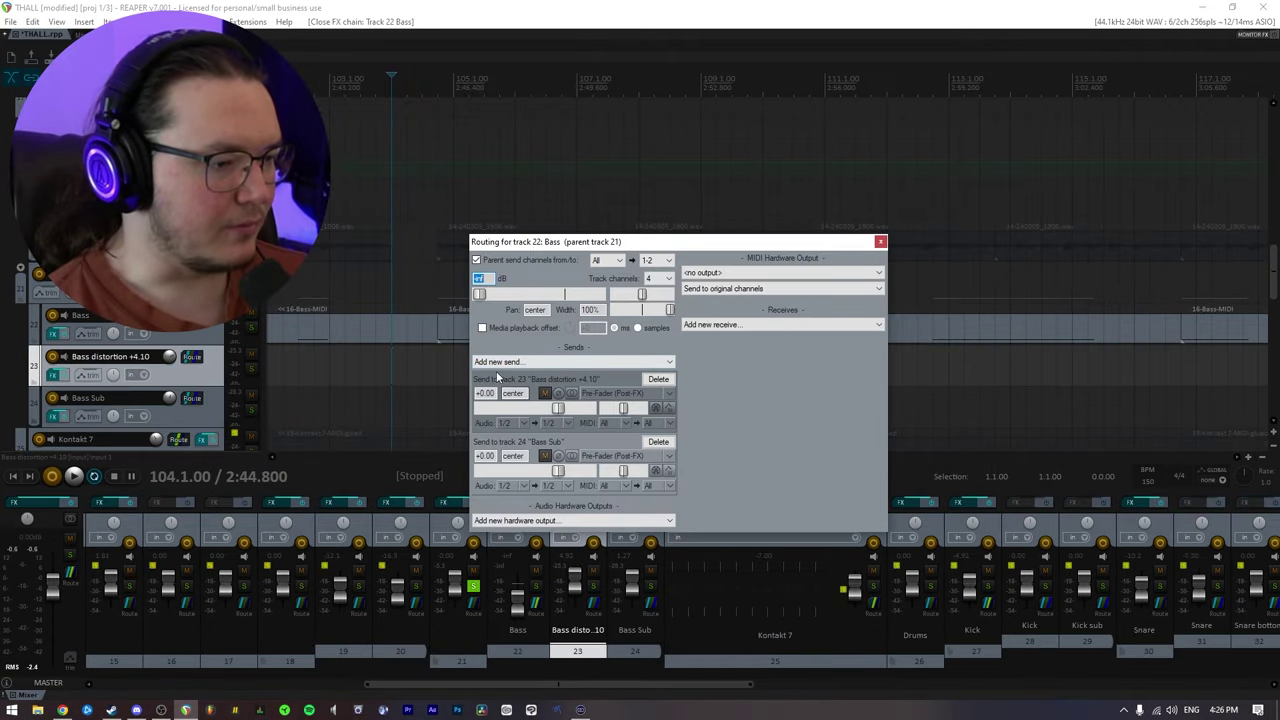
pyautogui.click(215, 395)
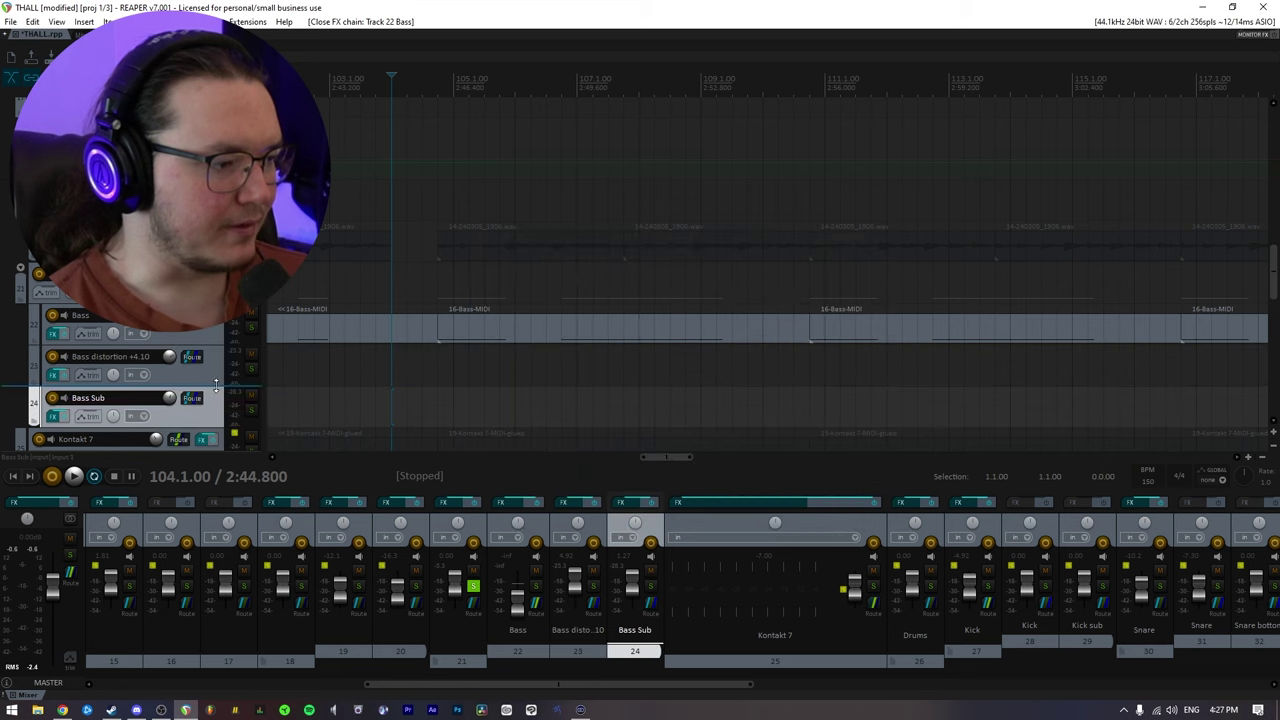
pyautogui.click(192, 378)
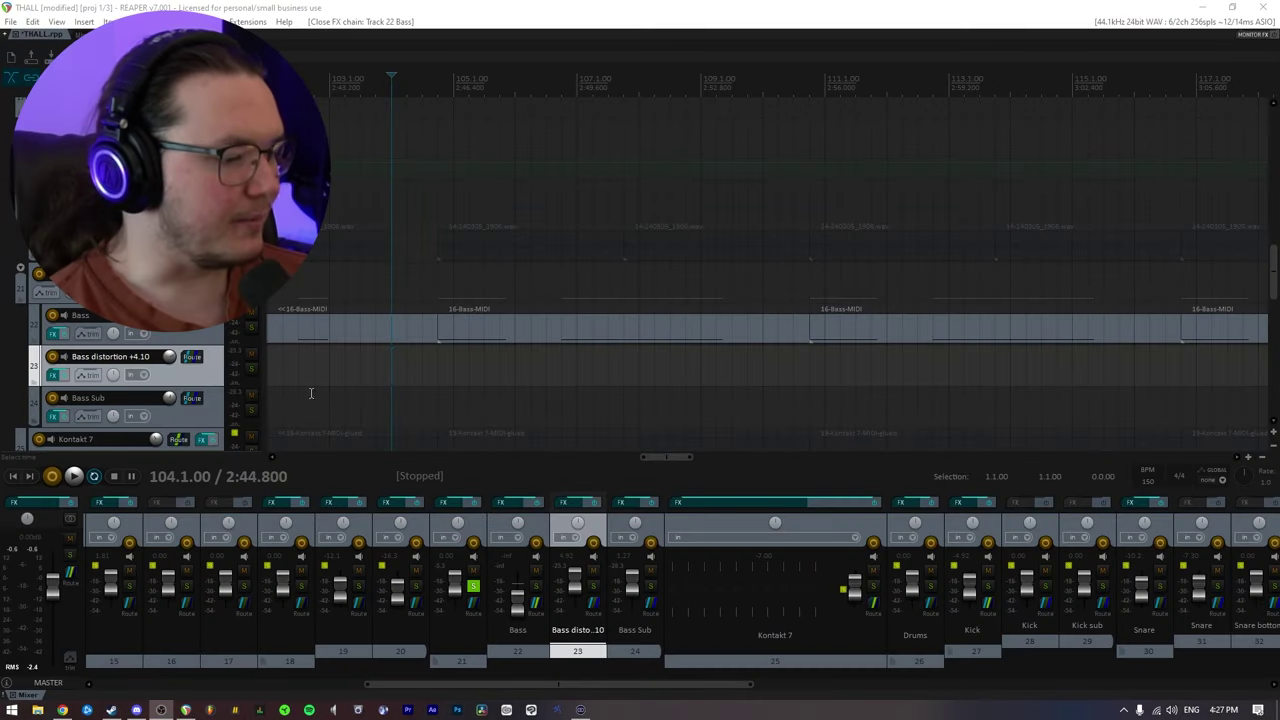
pyautogui.click(620, 650)
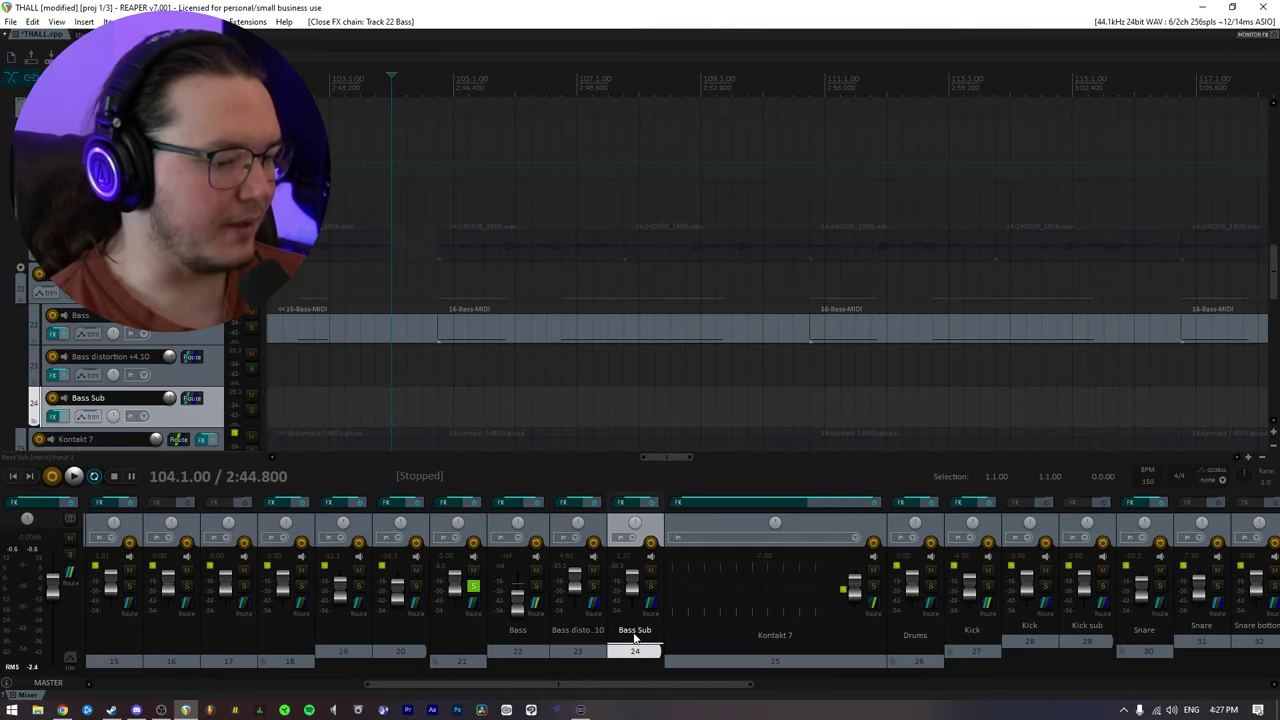
# Open track 23's FX chain, solo it, view Virtual Mix Rack, then show Saturn 2.
pyautogui.click(253, 374)
pyautogui.click(251, 370)
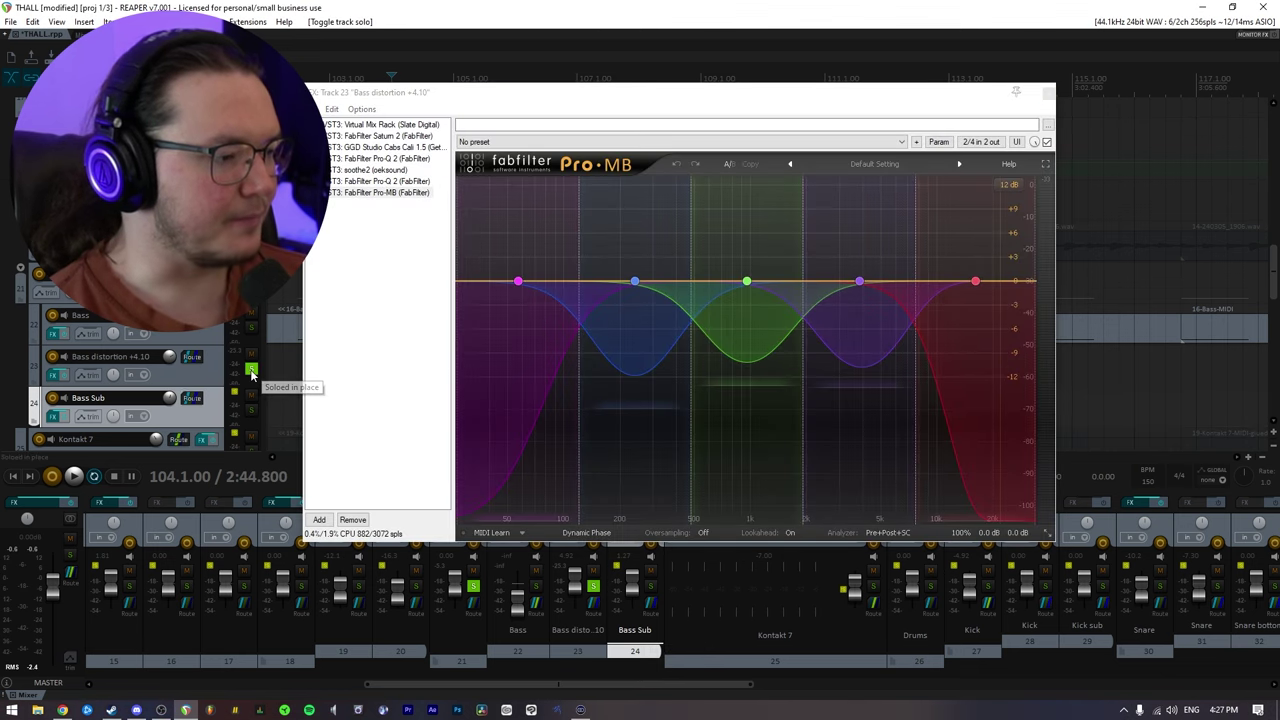
pyautogui.click(383, 124)
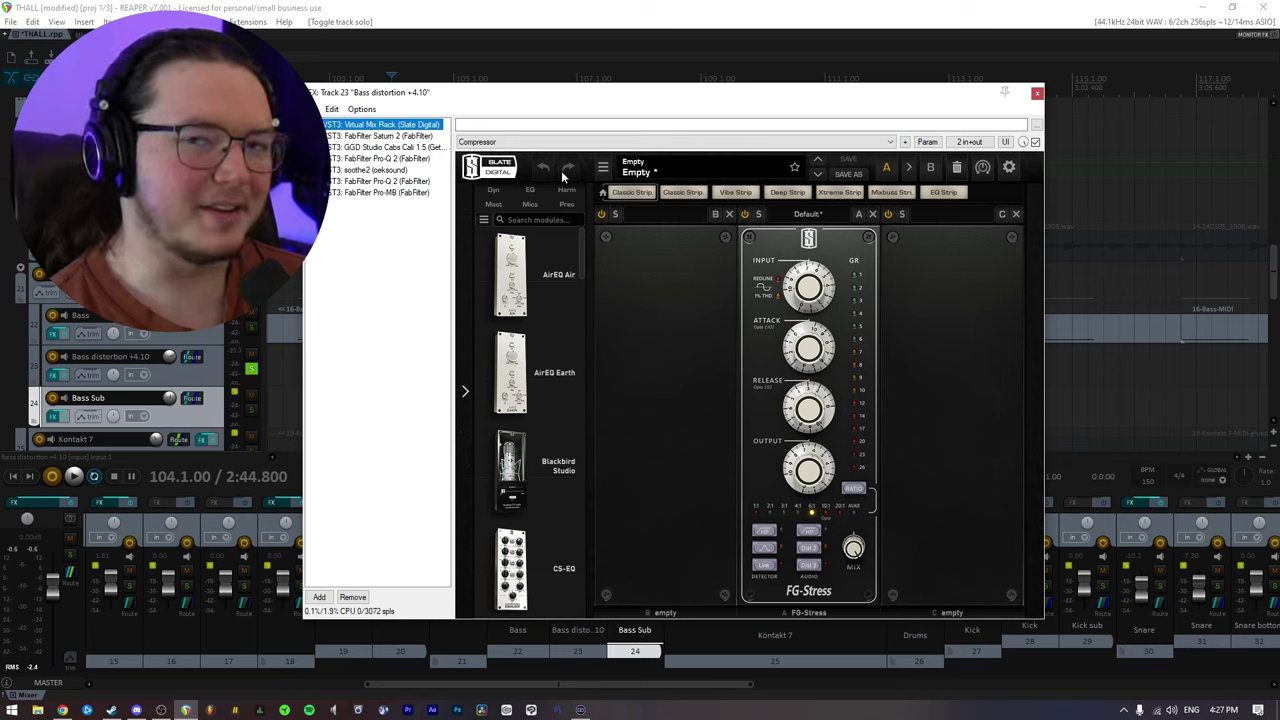
pyautogui.click(544, 187)
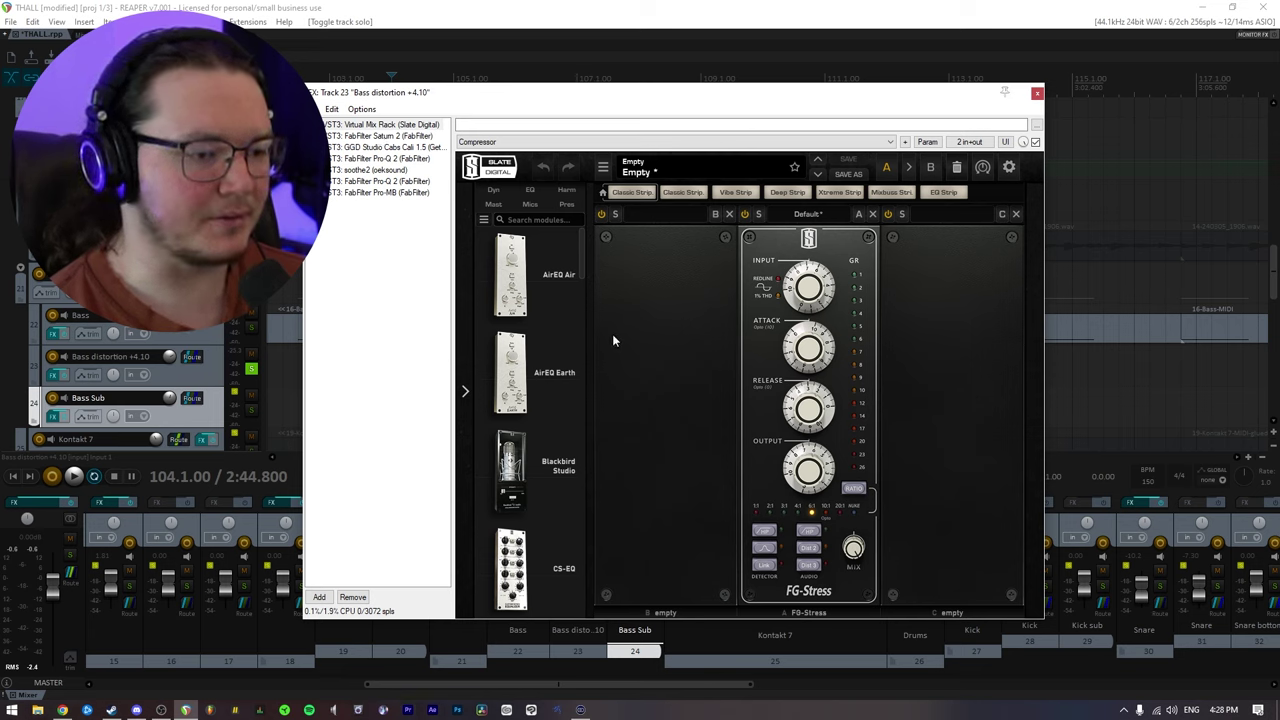
pyautogui.click(346, 135)
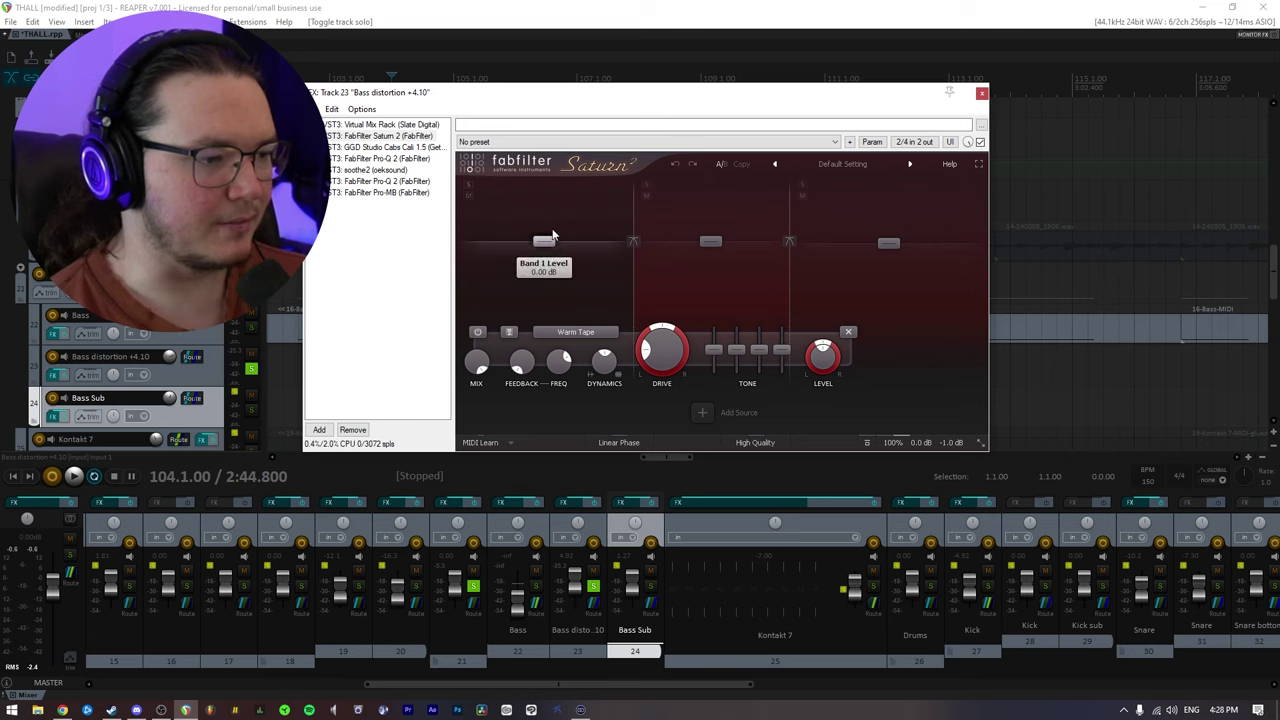
# View Saturn 2's second and third bands and the Cali 1.5 cab, then sweep a Pro-Q 2 band.
pyautogui.click(710, 243)
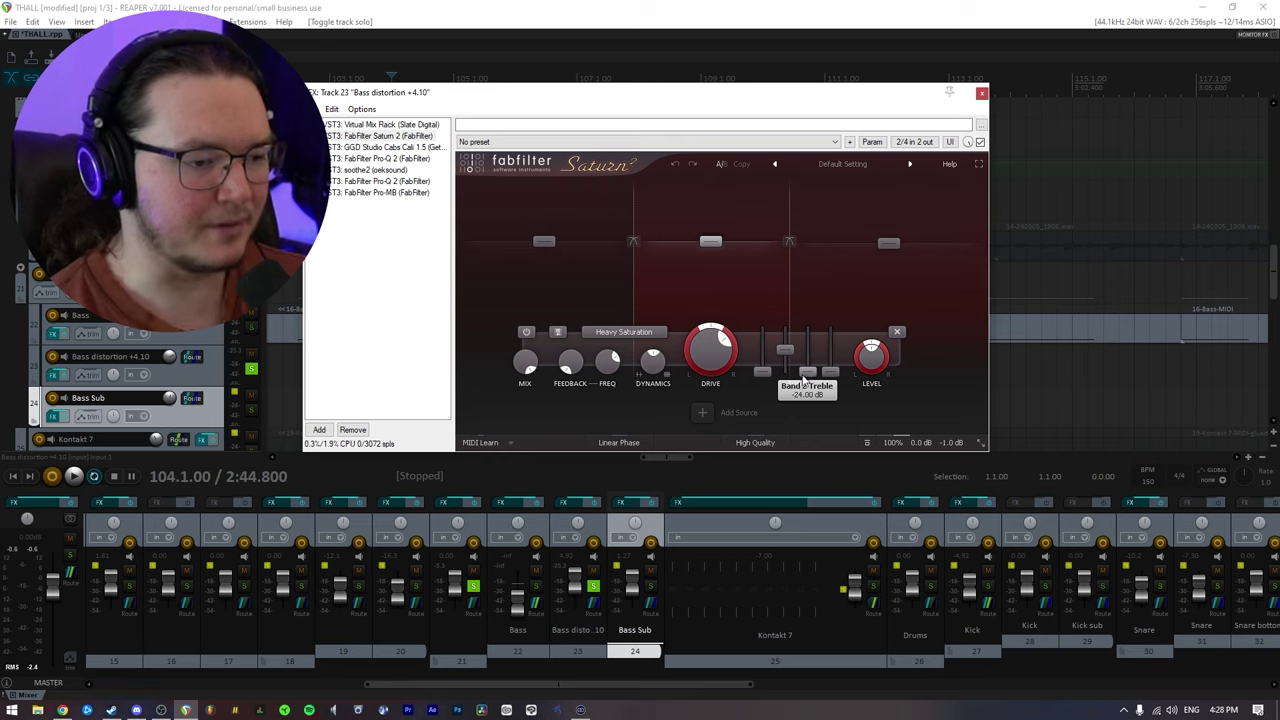
pyautogui.click(888, 250)
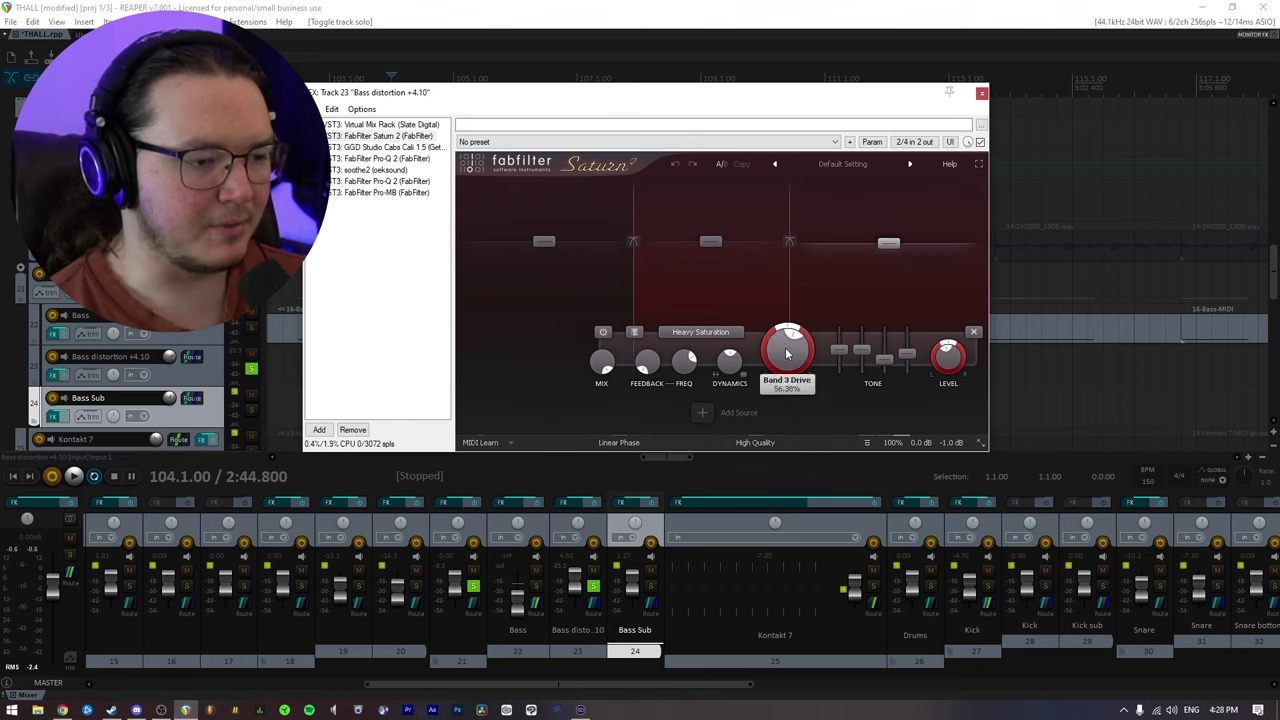
pyautogui.moveTo(787, 352)
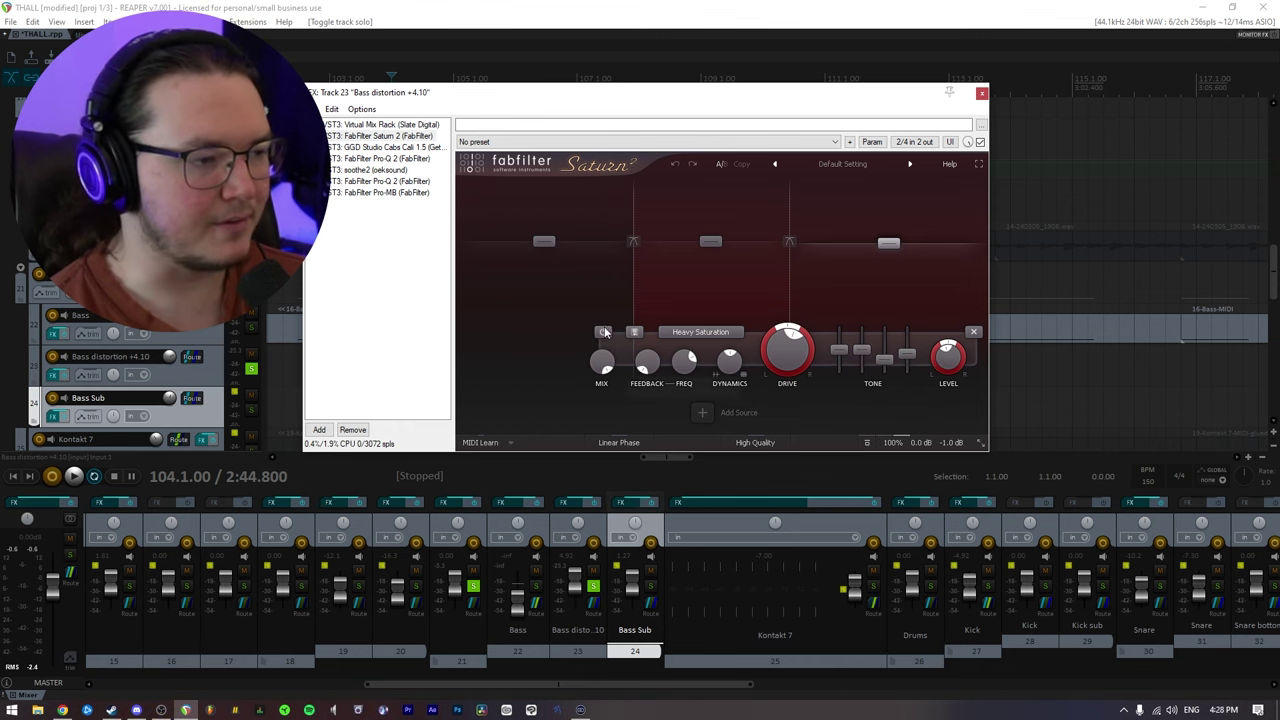
pyautogui.click(385, 147)
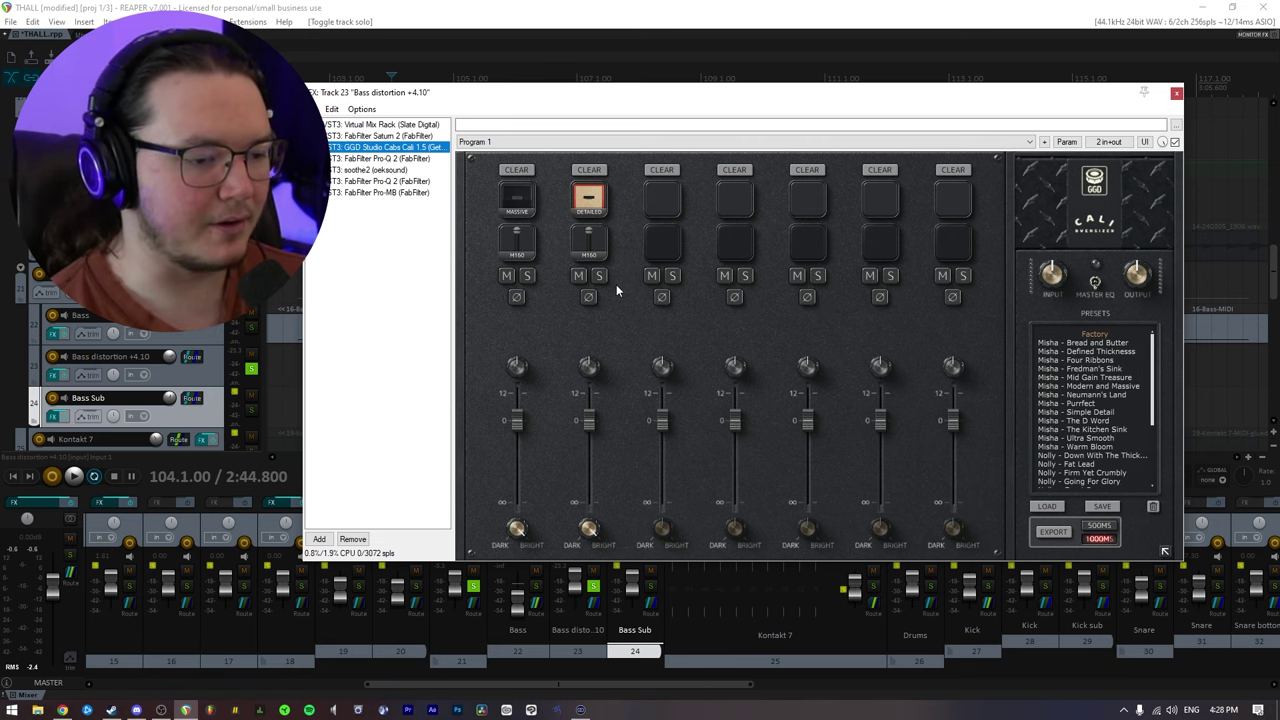
pyautogui.press('Down')
pyautogui.moveTo(725, 356); pyautogui.dragTo(916, 301)
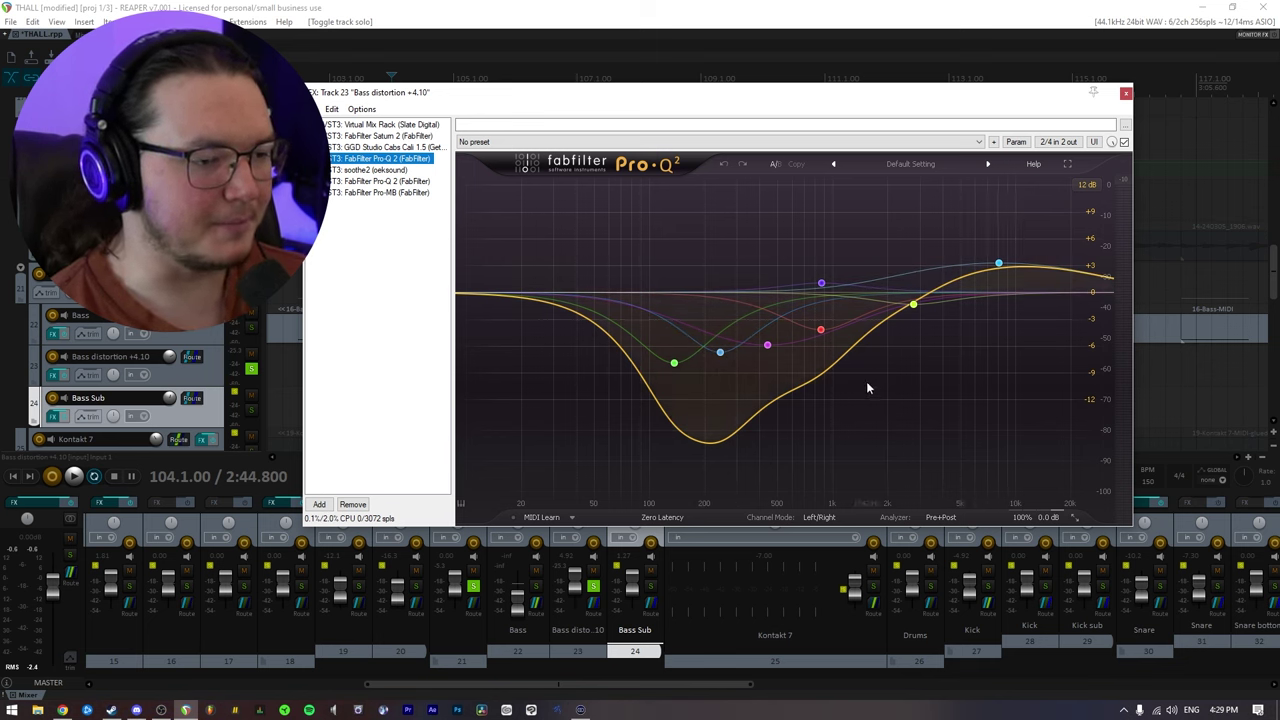
pyautogui.press('b')
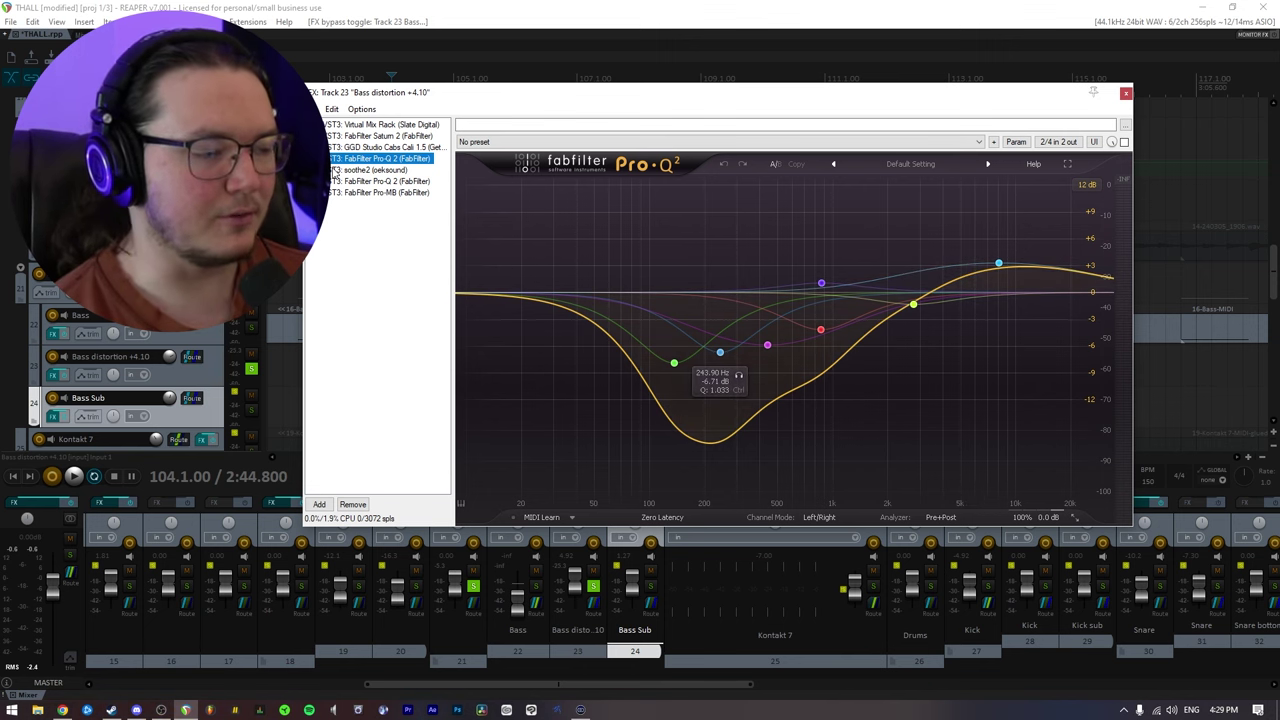
pyautogui.press('space')
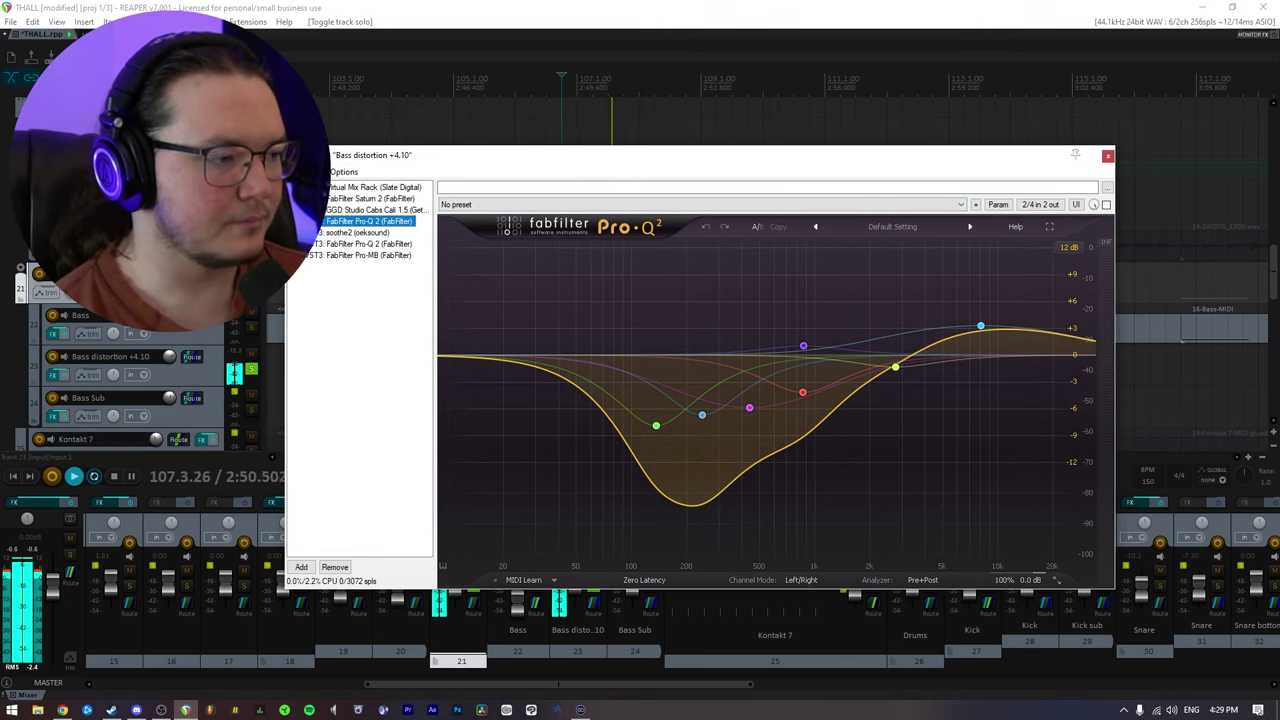
pyautogui.press('space')
pyautogui.press('b')
pyautogui.press('b')
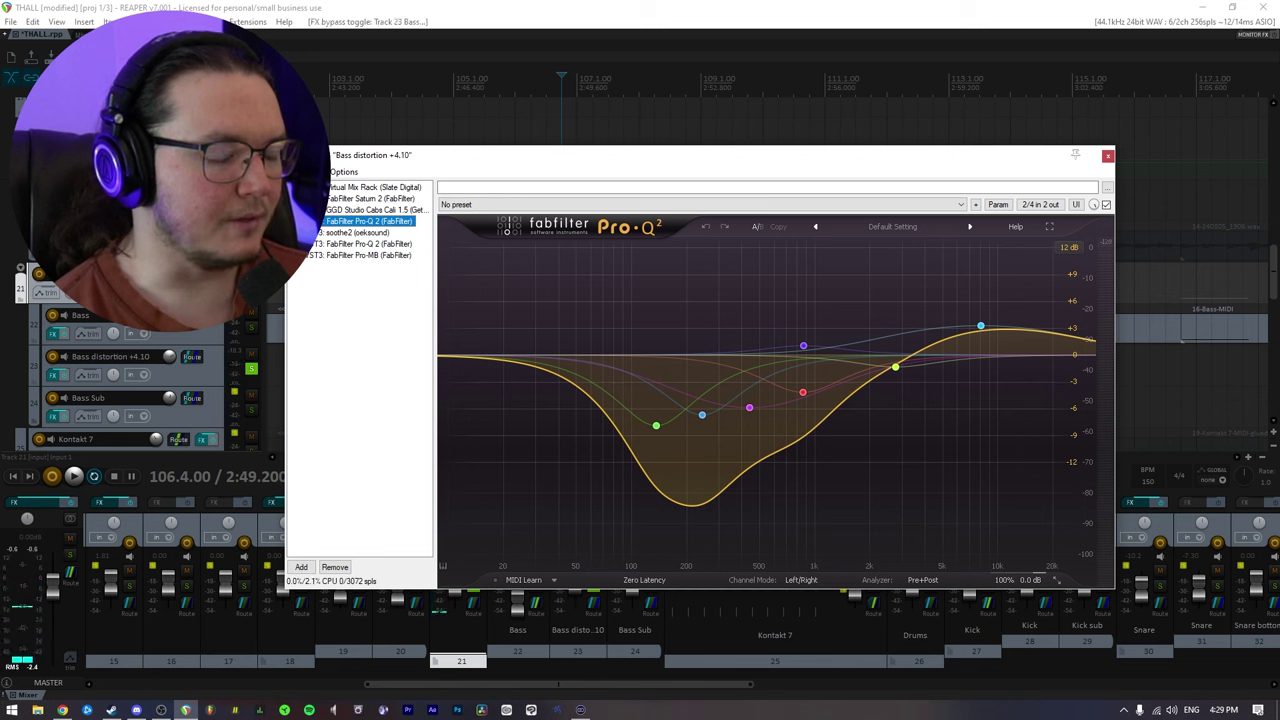
pyautogui.press('space')
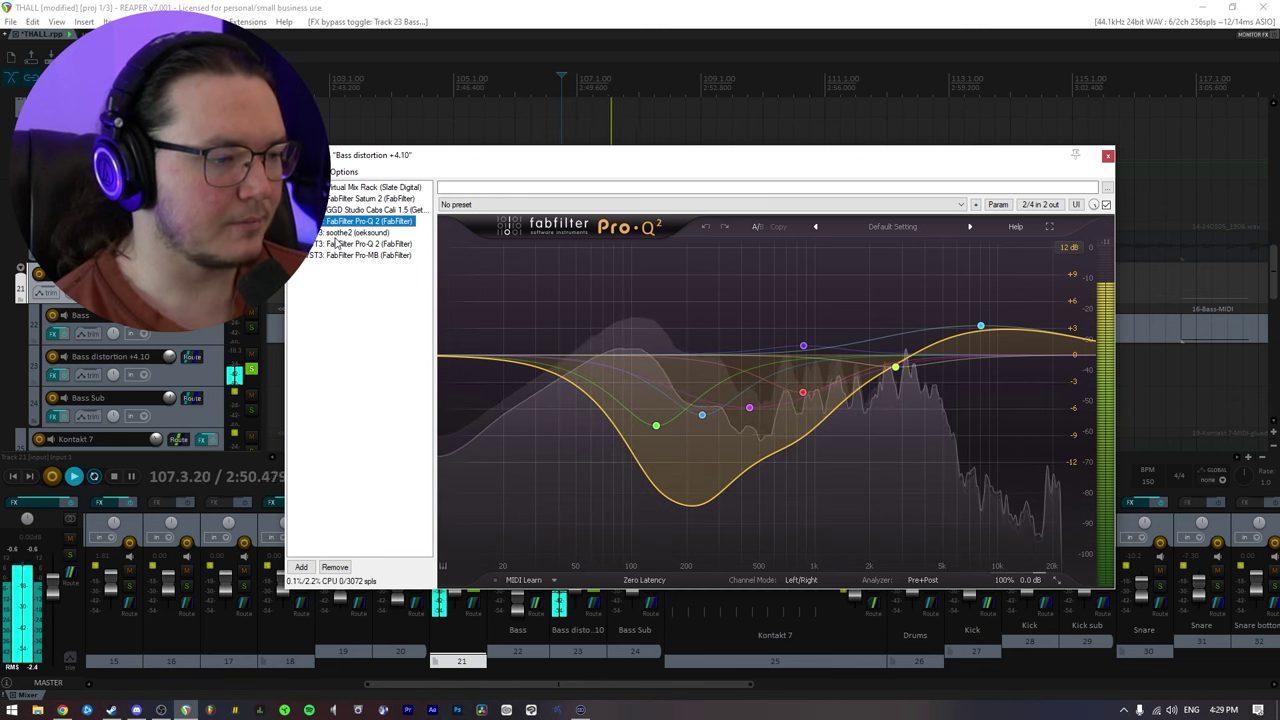
pyautogui.press('space')
# Show soothe2 and audition the bass through it, then bring up the second Pro-Q 2.
pyautogui.click(341, 234)
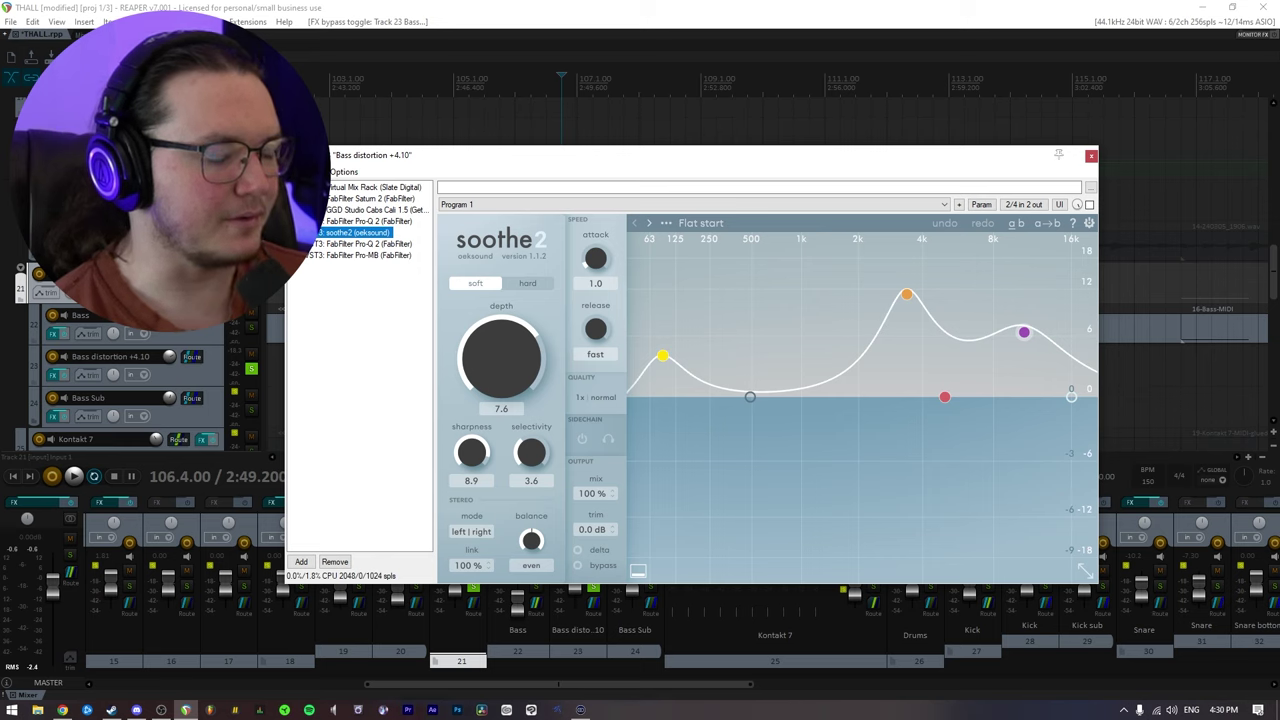
pyautogui.press('space')
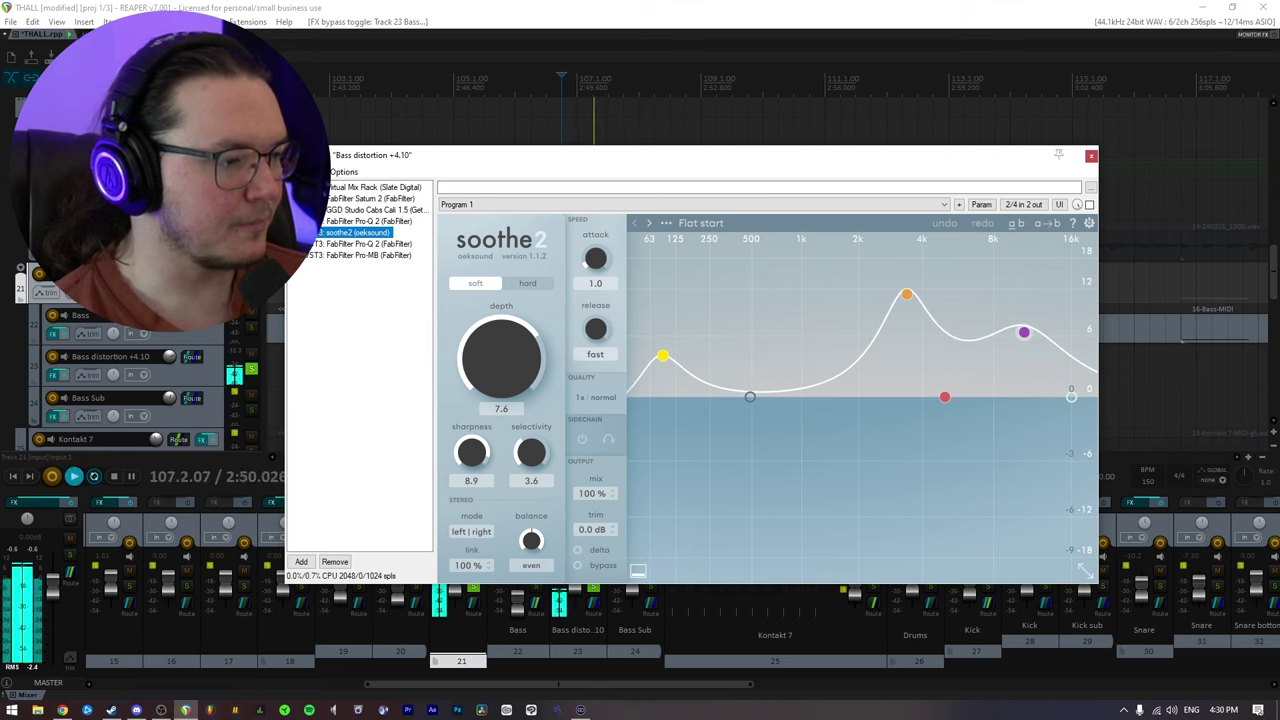
pyautogui.press('space')
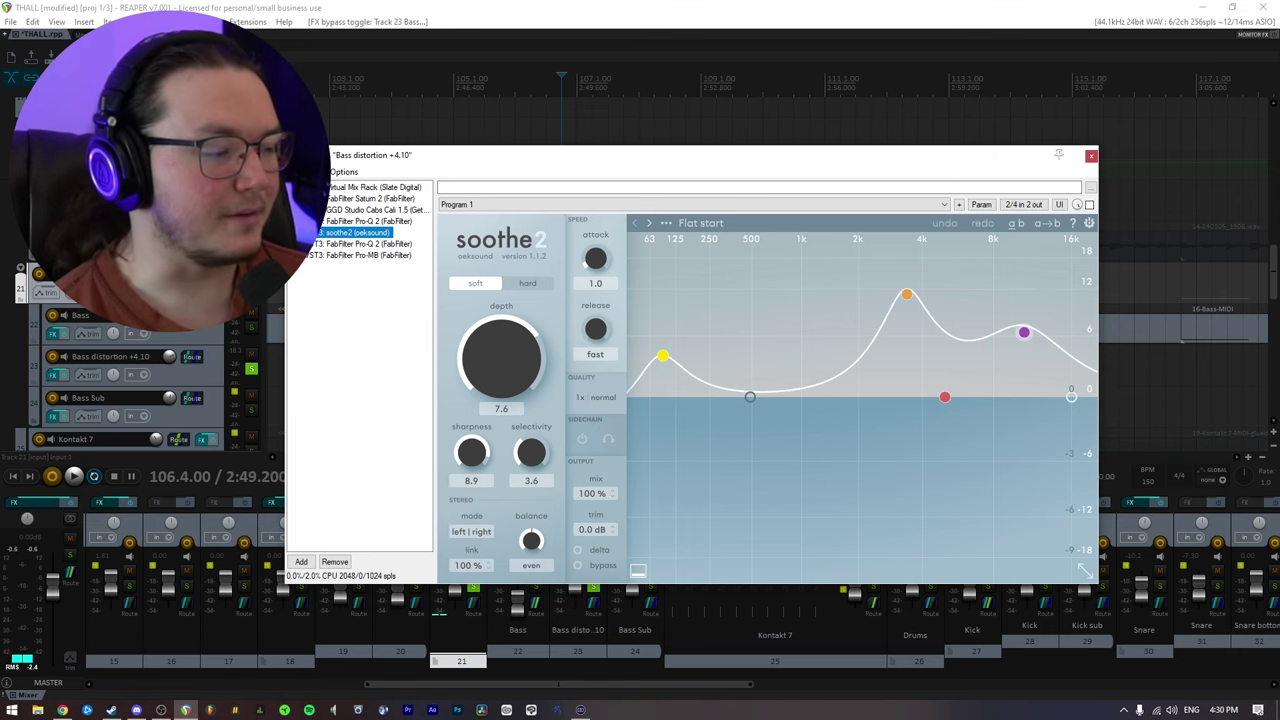
pyautogui.press('space')
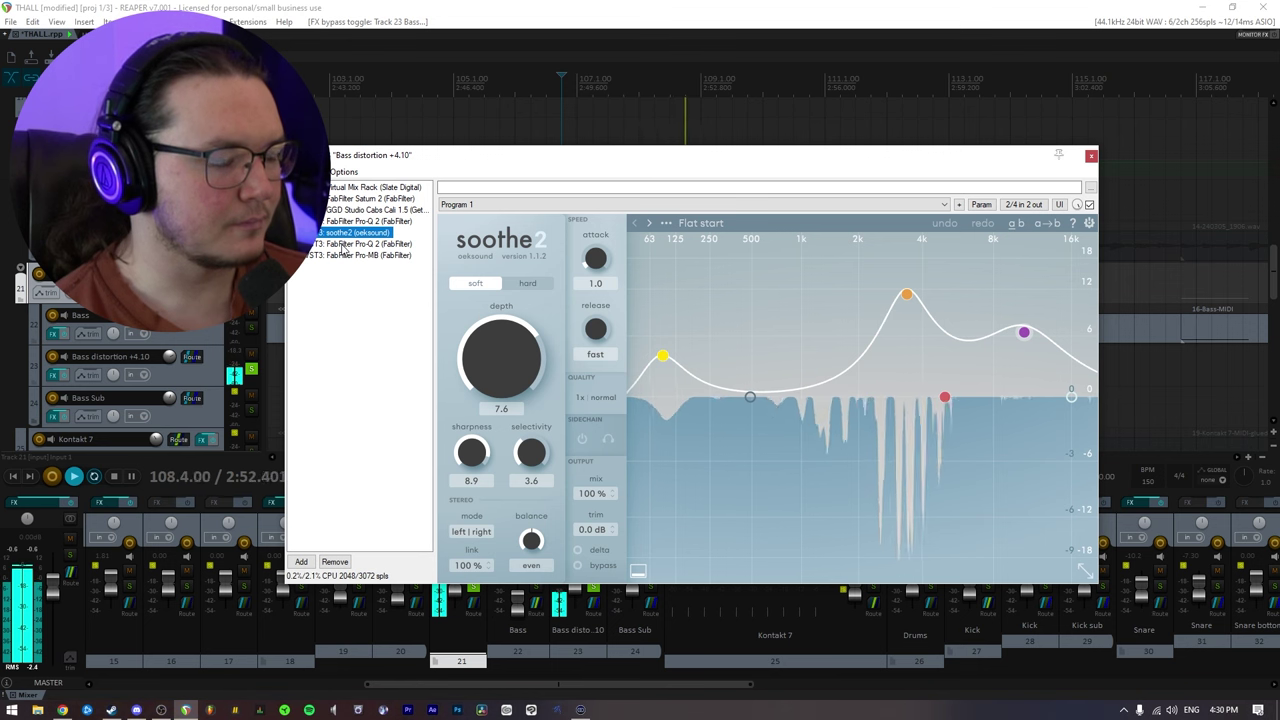
pyautogui.press('space')
pyautogui.click(360, 244)
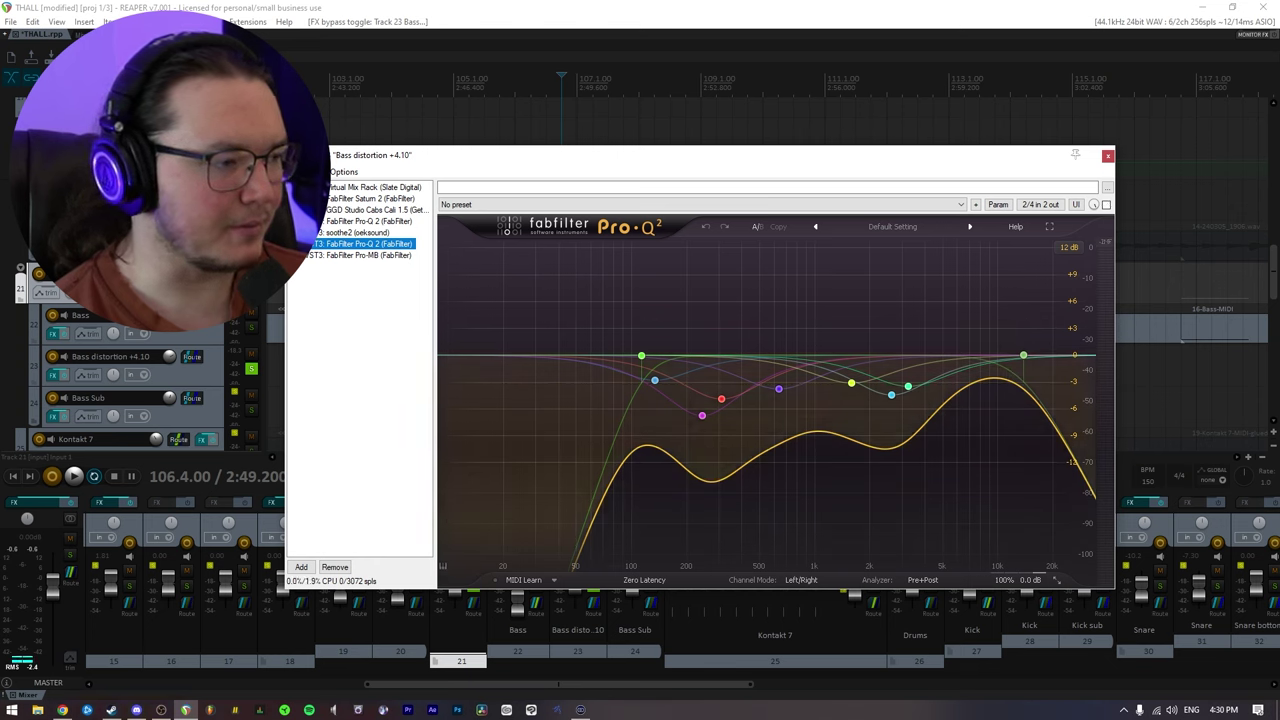
# Play the bass through the second Pro-Q 2, then show FabFilter Pro-MB.
pyautogui.press('space')
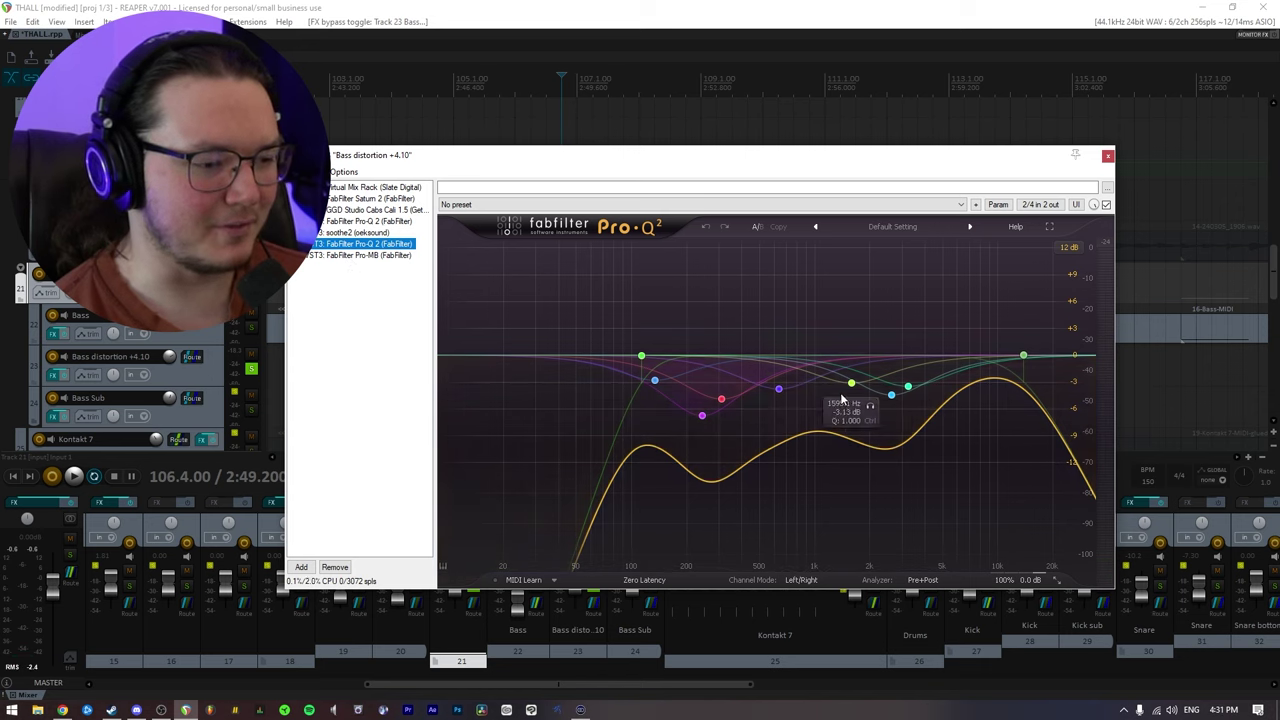
pyautogui.click(341, 256)
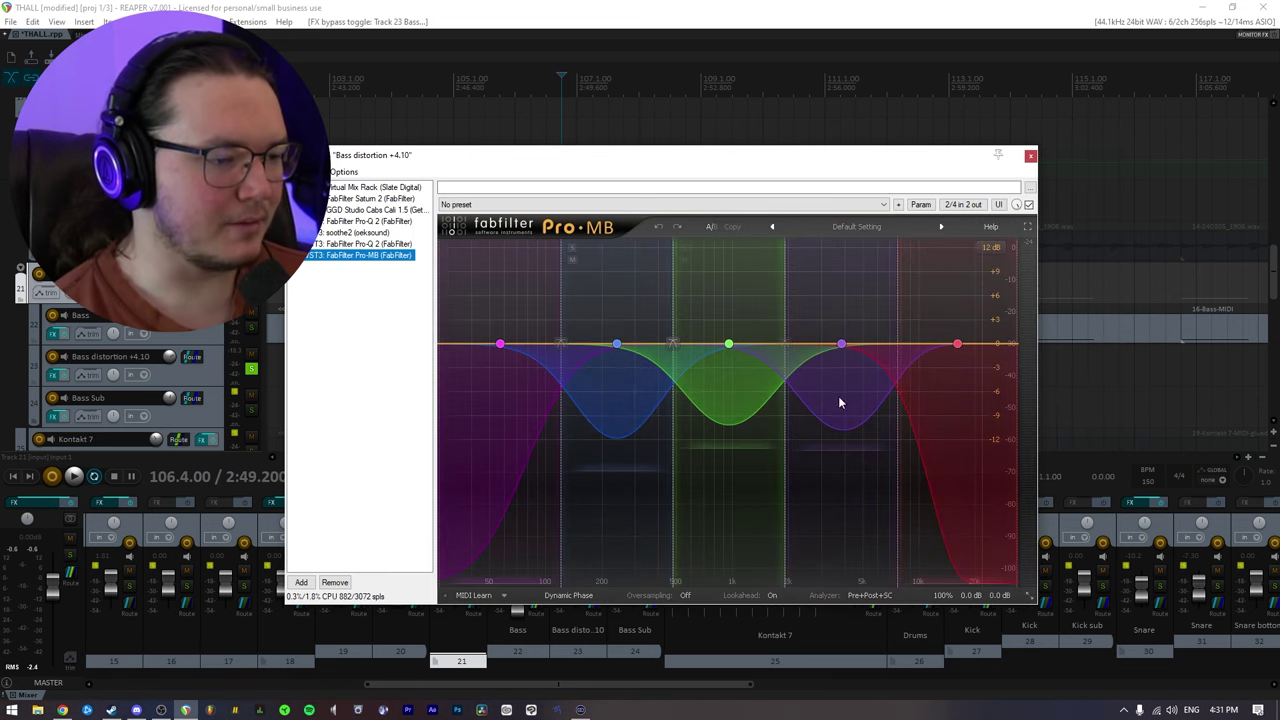
pyautogui.press('space')
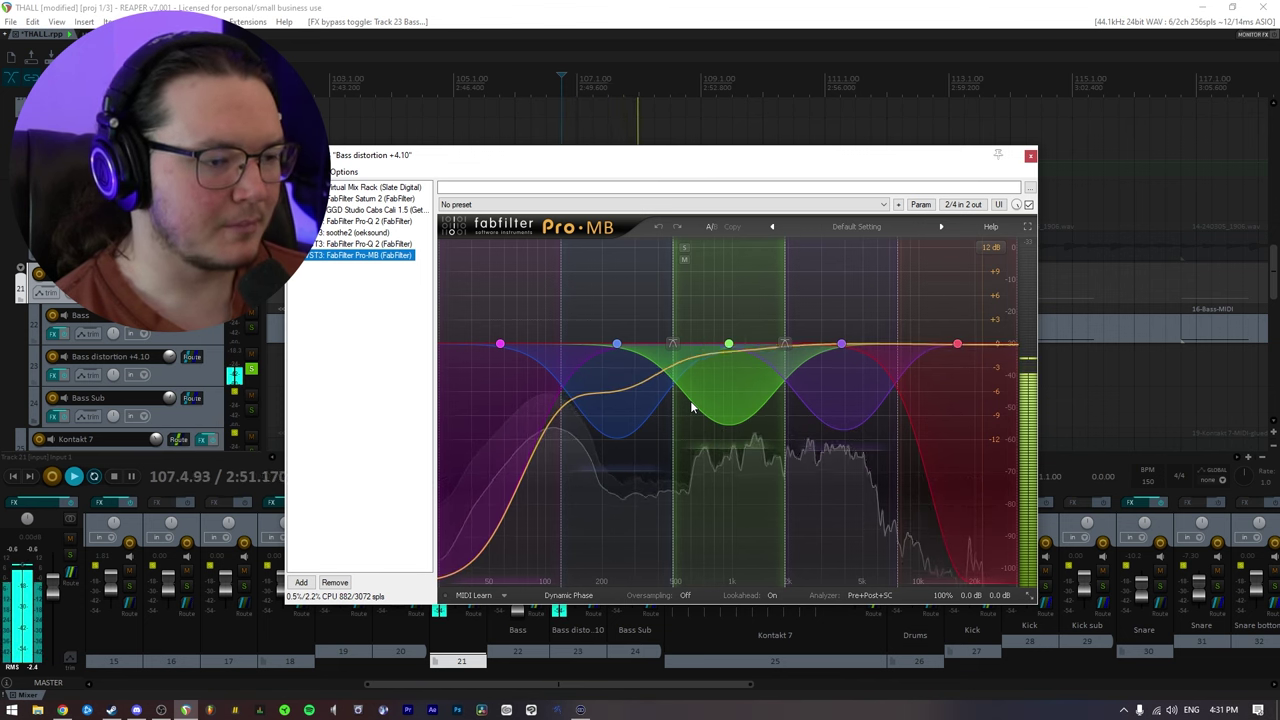
pyautogui.press('space')
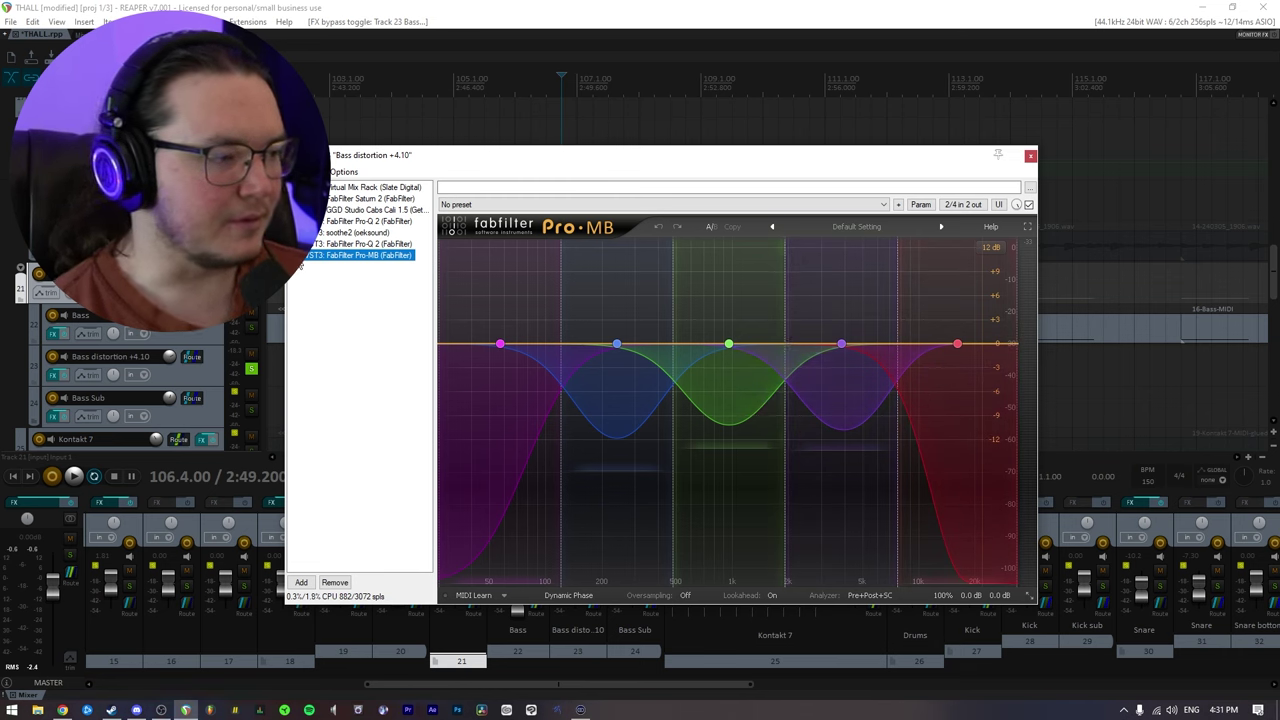
pyautogui.press('space')
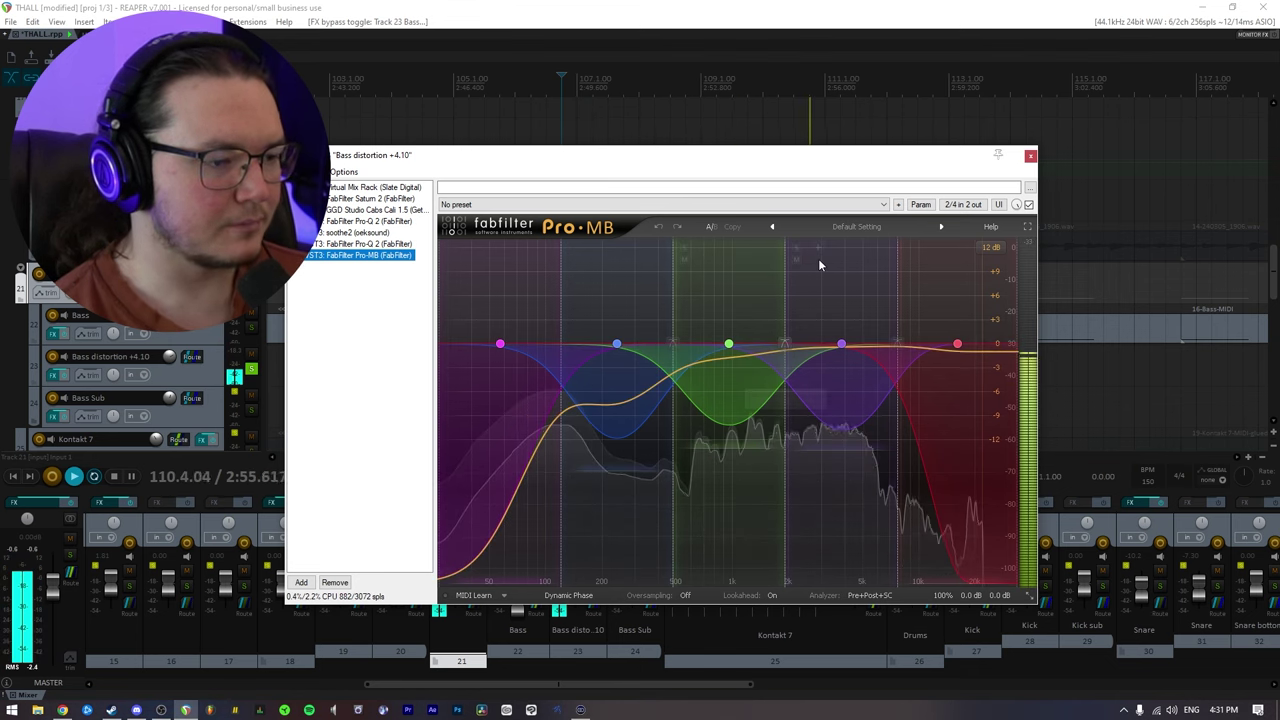
# Close the bass distortion FX window, stop playback, and solo Bass Sub and open its FX chain.
pyautogui.click(1030, 155)
pyautogui.press('space')
pyautogui.click(251, 409)
pyautogui.click(45, 420)
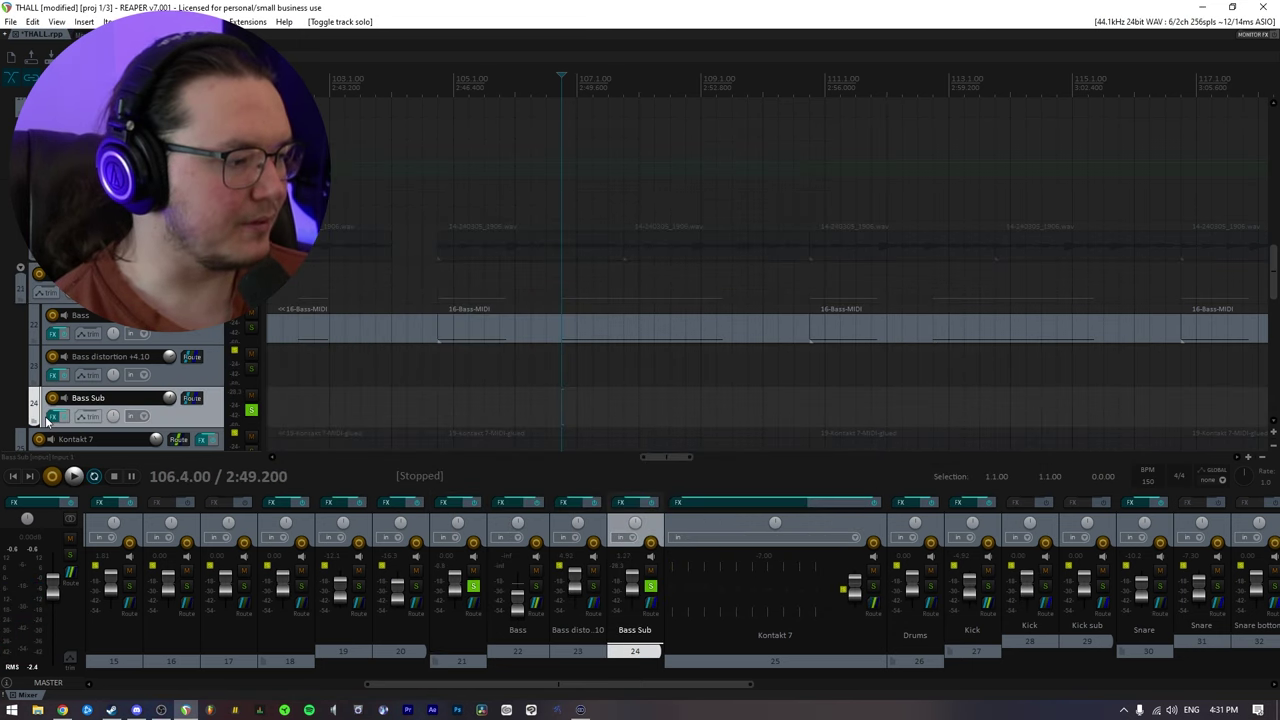
pyautogui.click(53, 416)
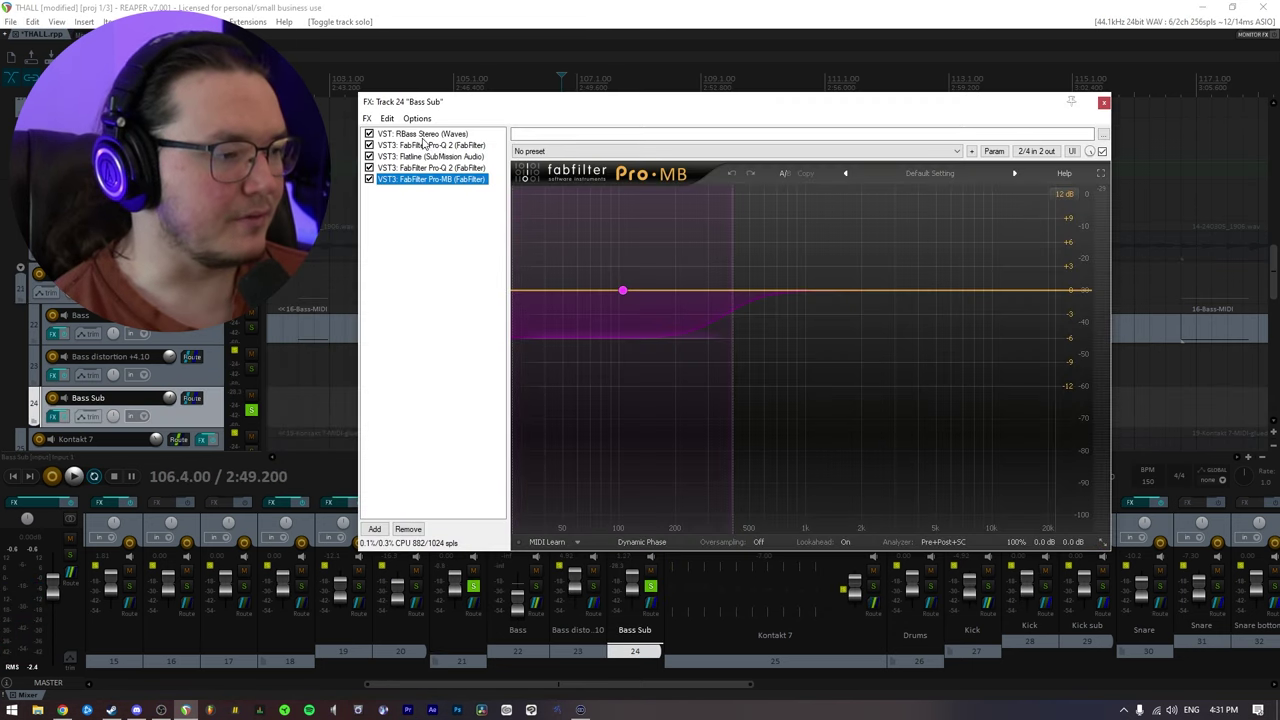
# Compare RBass Stereo bypassed and active during playback, then show the first Pro-Q 2.
pyautogui.click(427, 134)
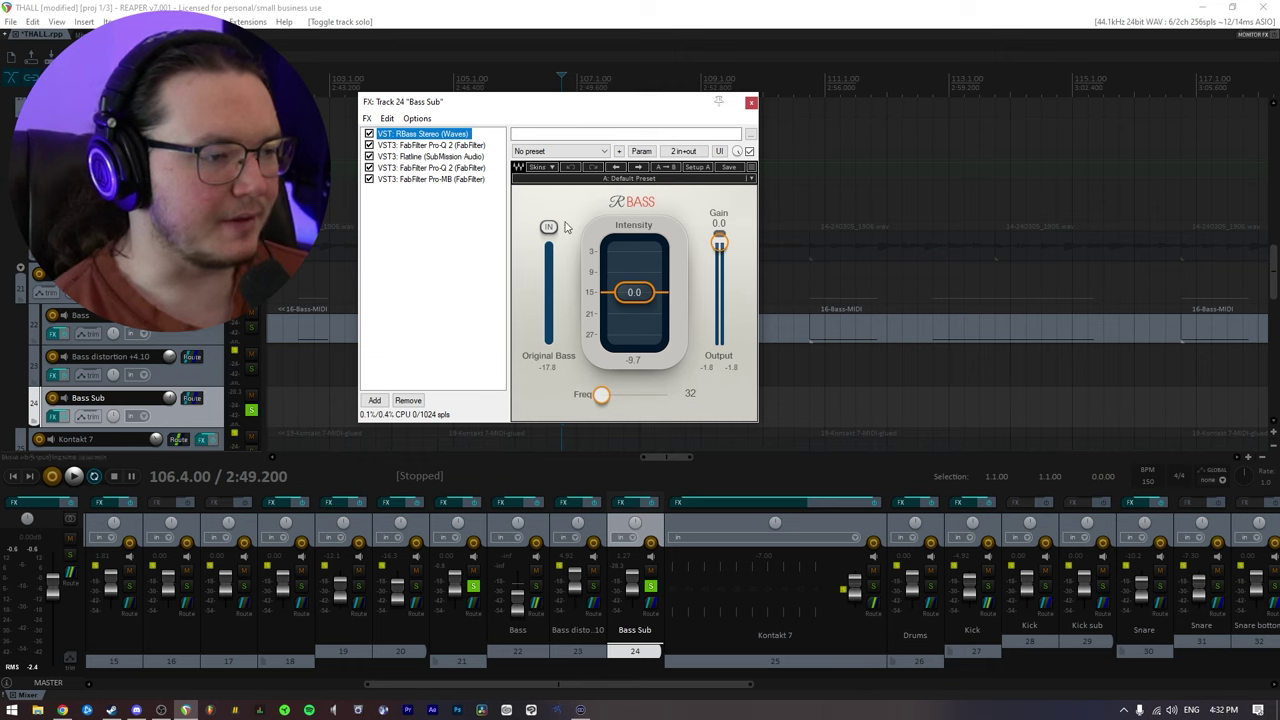
pyautogui.click(369, 134)
pyautogui.press('space')
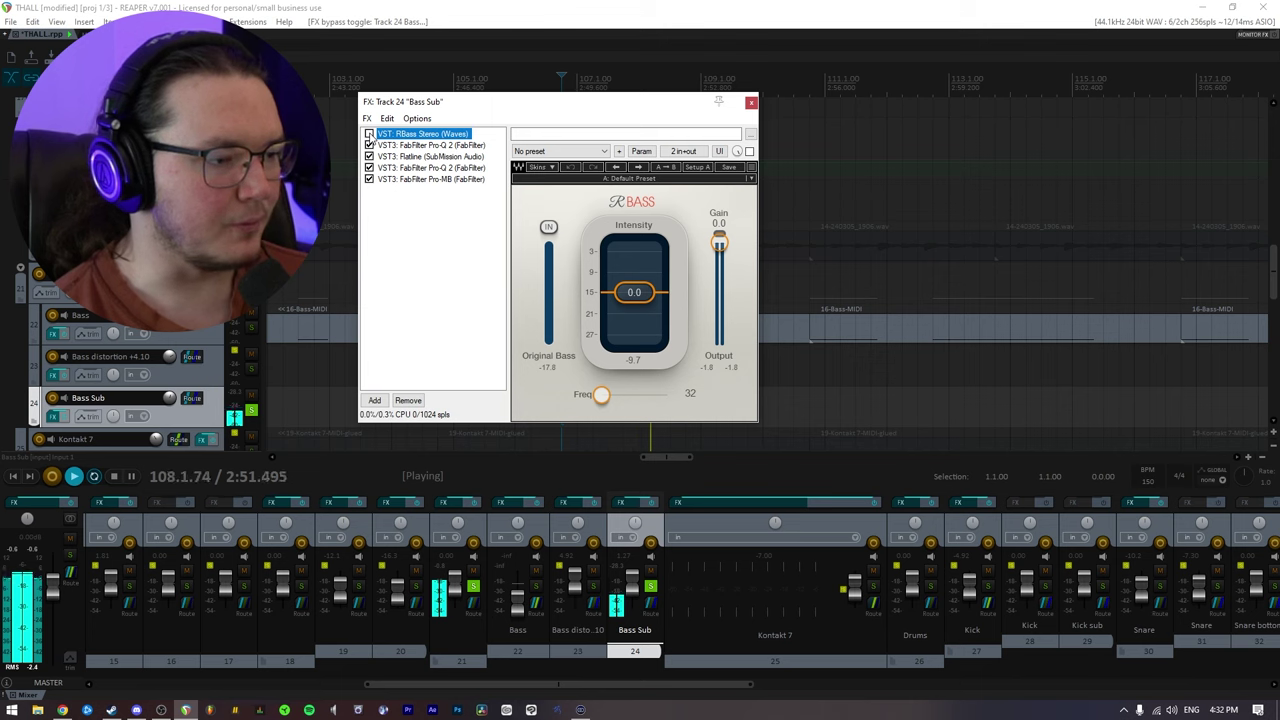
pyautogui.click(369, 134)
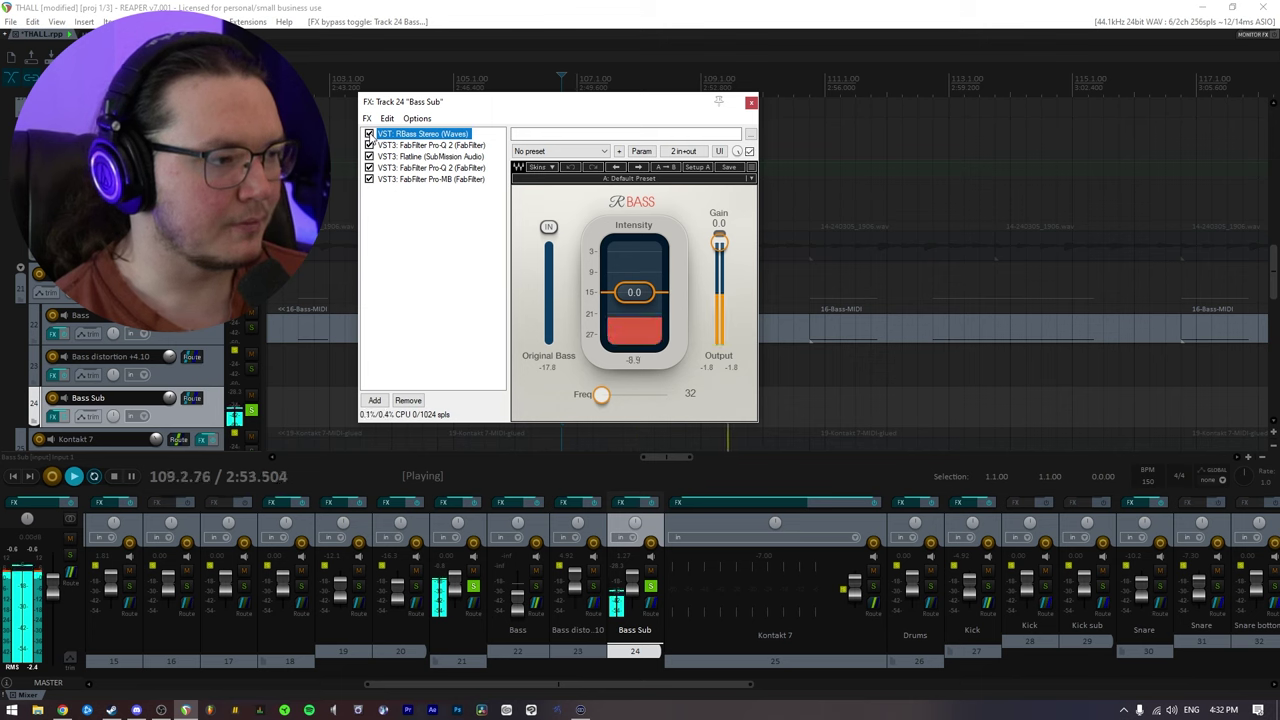
pyautogui.press('space')
pyautogui.press('space')
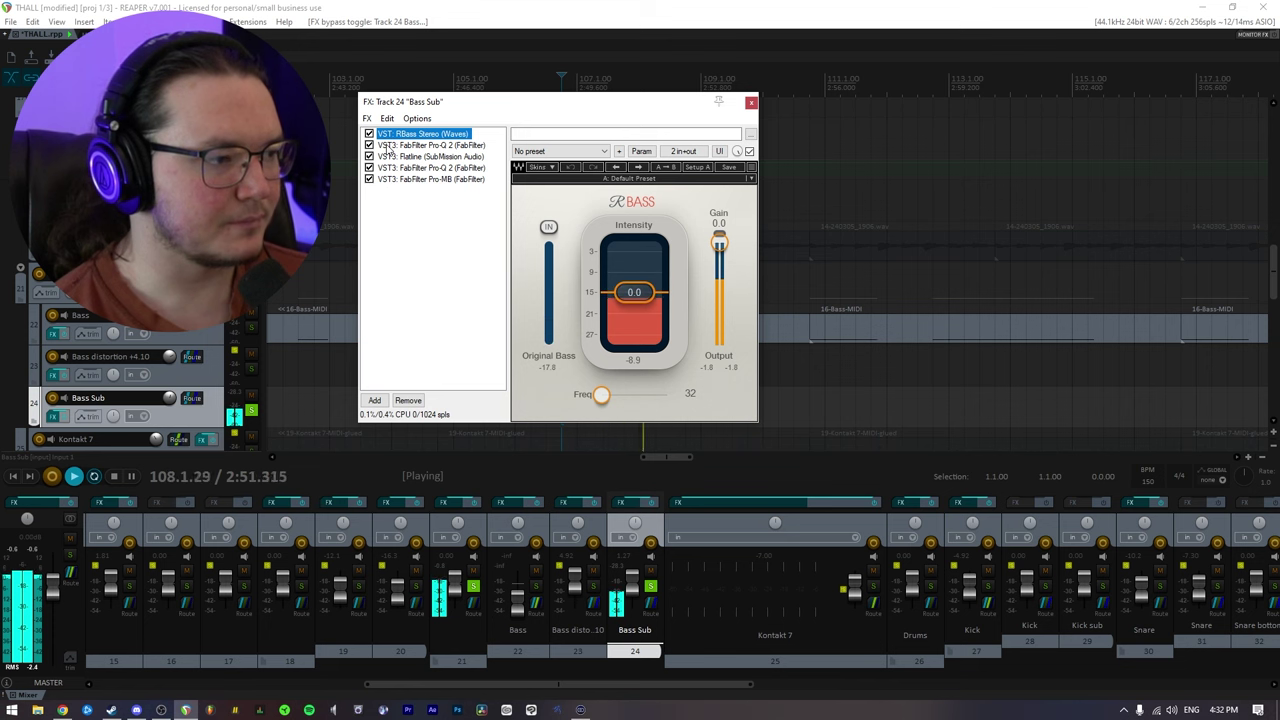
pyautogui.press('space')
pyautogui.click(420, 145)
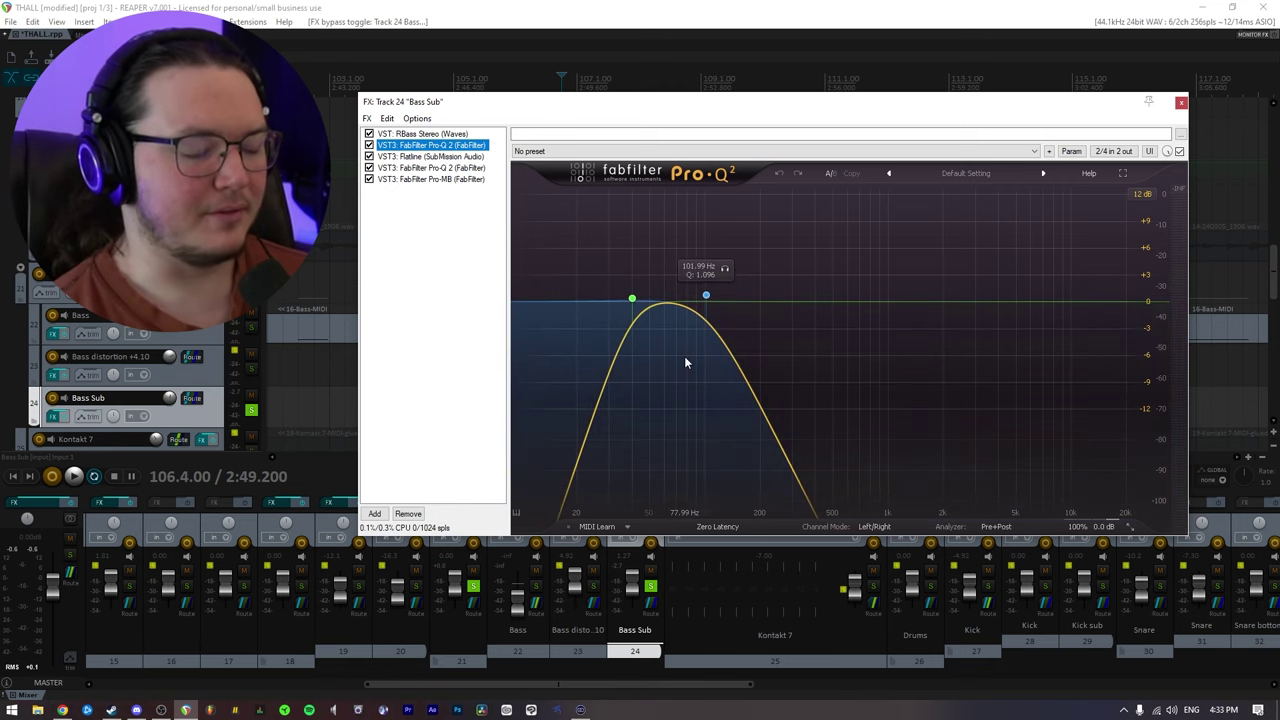
# Audition the Flatline clipper, then compare the second Pro-Q 2 curve with the first.
pyautogui.click(448, 157)
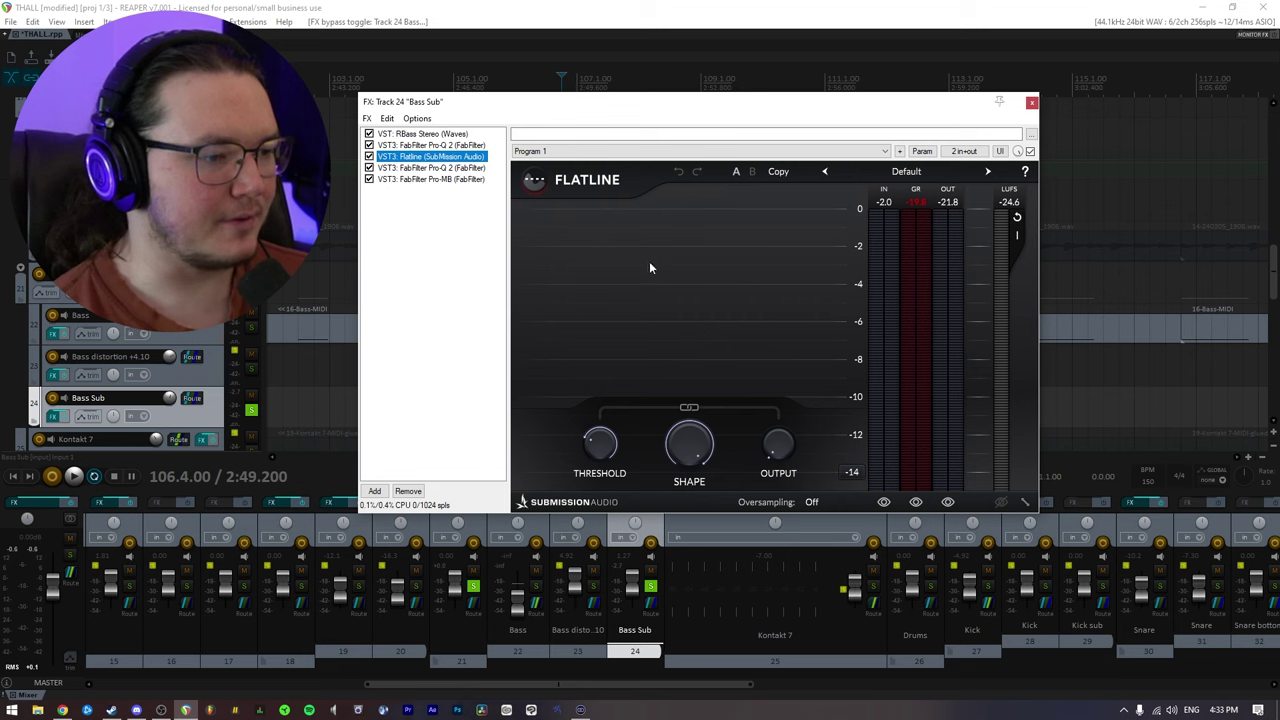
pyautogui.press('space')
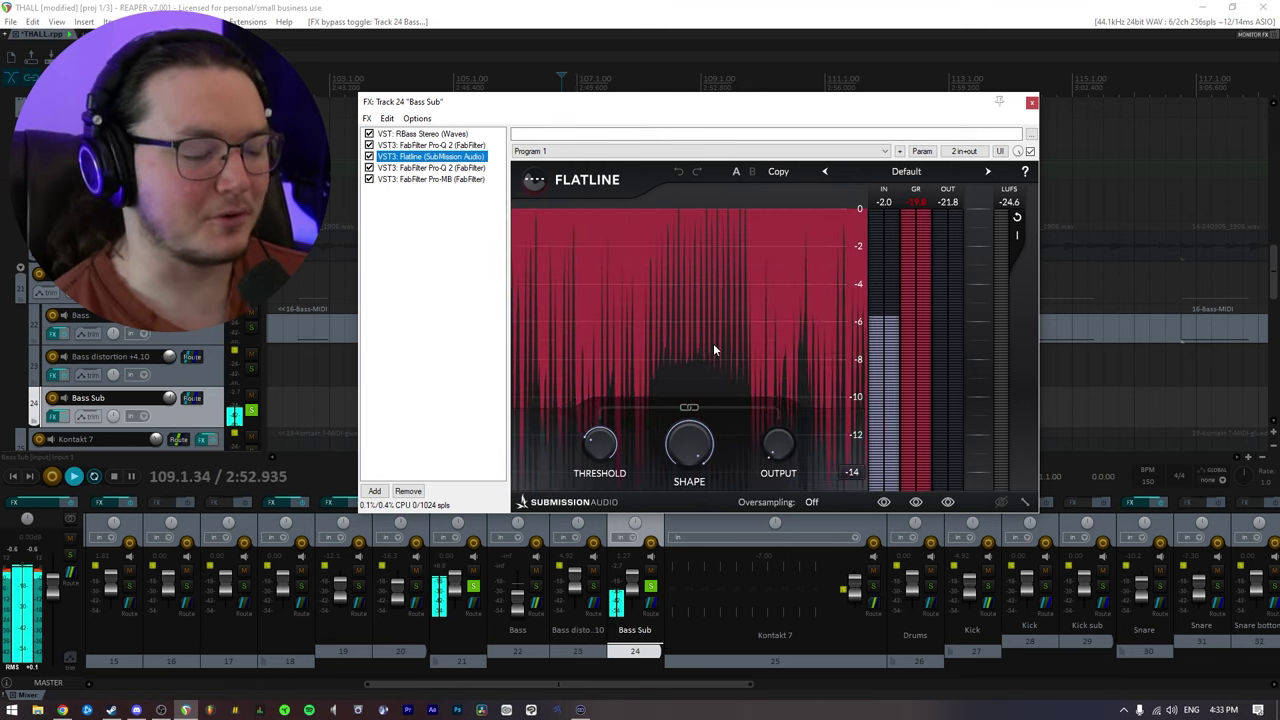
pyautogui.press('space')
pyautogui.click(430, 167)
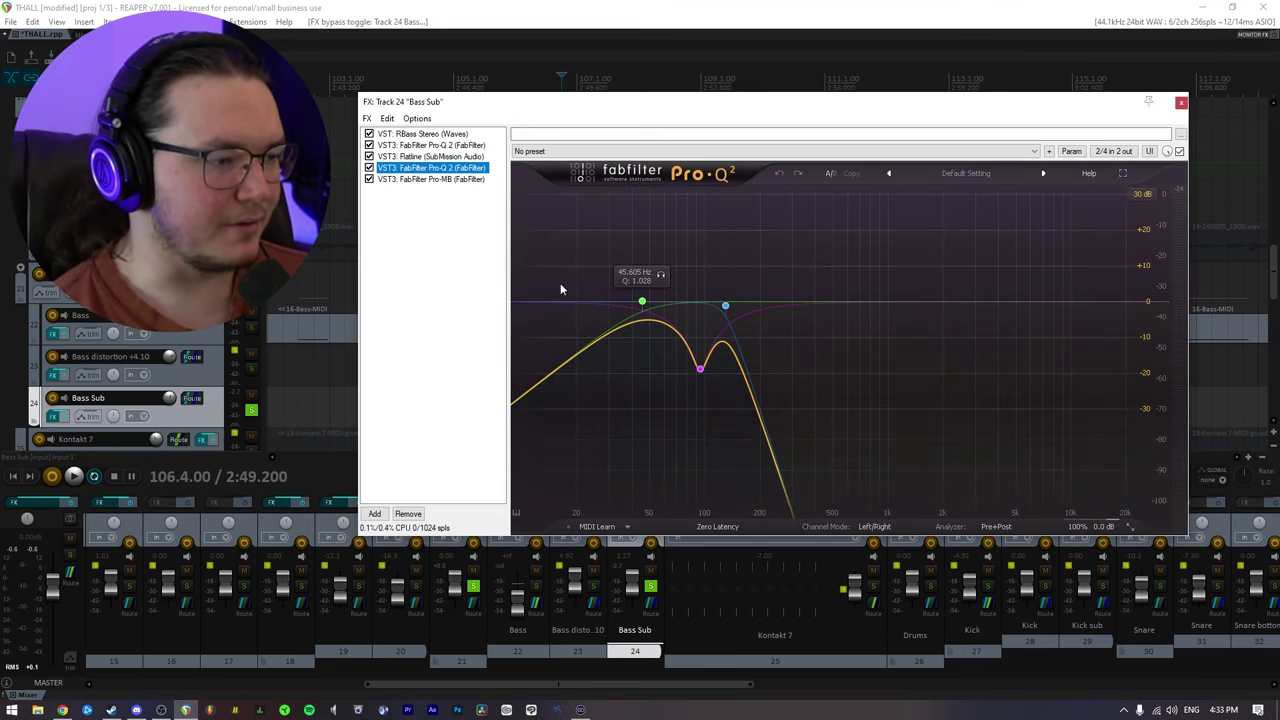
pyautogui.click(450, 145)
pyautogui.click(436, 167)
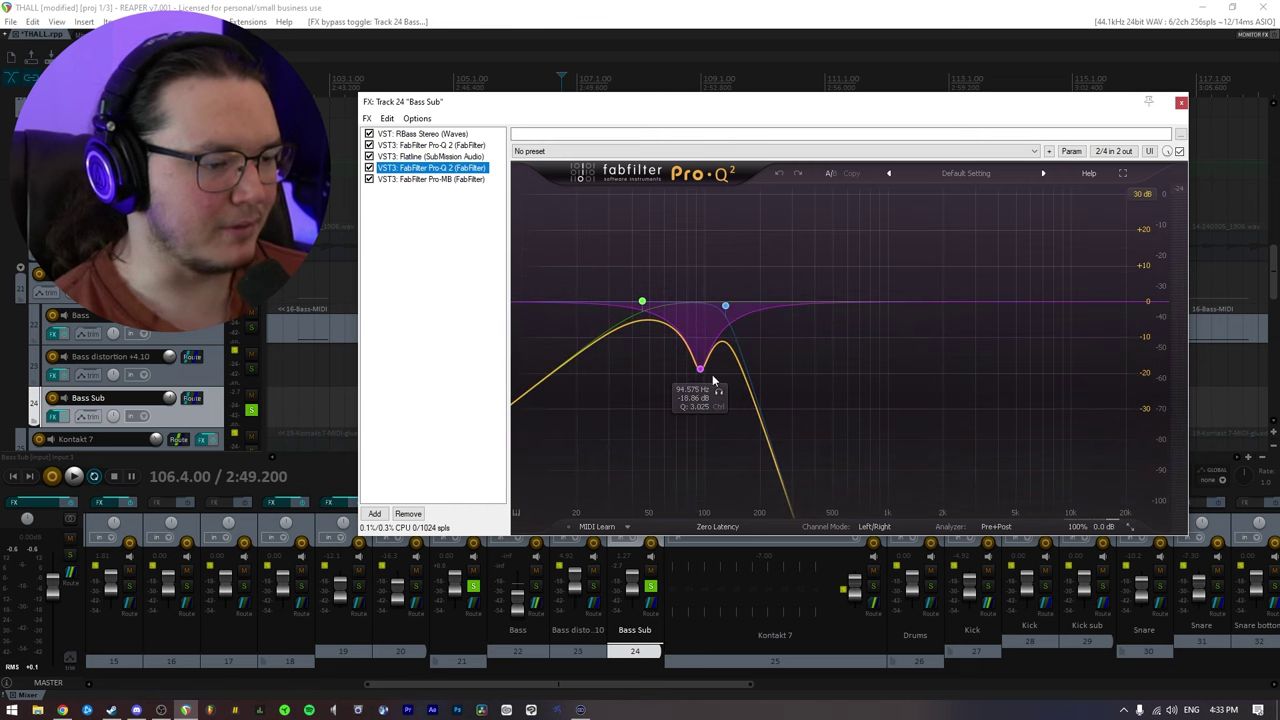
# Play the bass through Pro-MB's multiband settings, then close the Bass Sub FX chain.
pyautogui.click(430, 179)
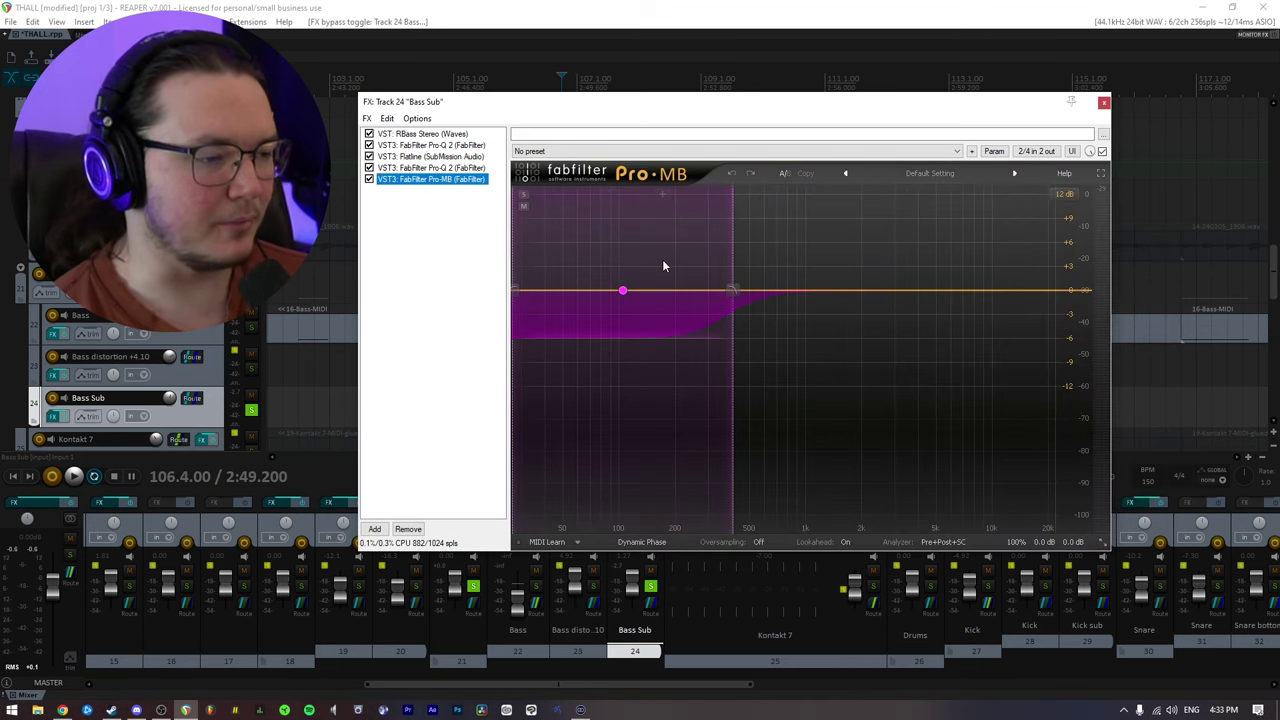
pyautogui.press('space')
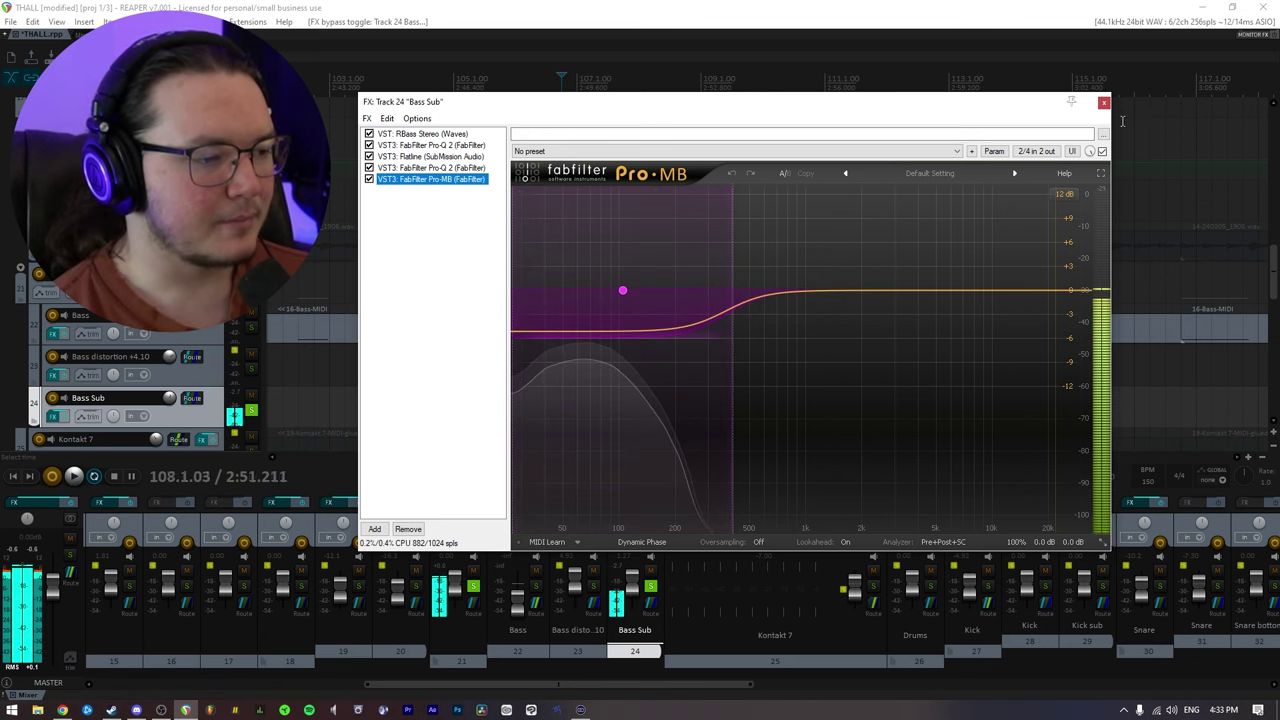
pyautogui.press('space')
pyautogui.click(1103, 102)
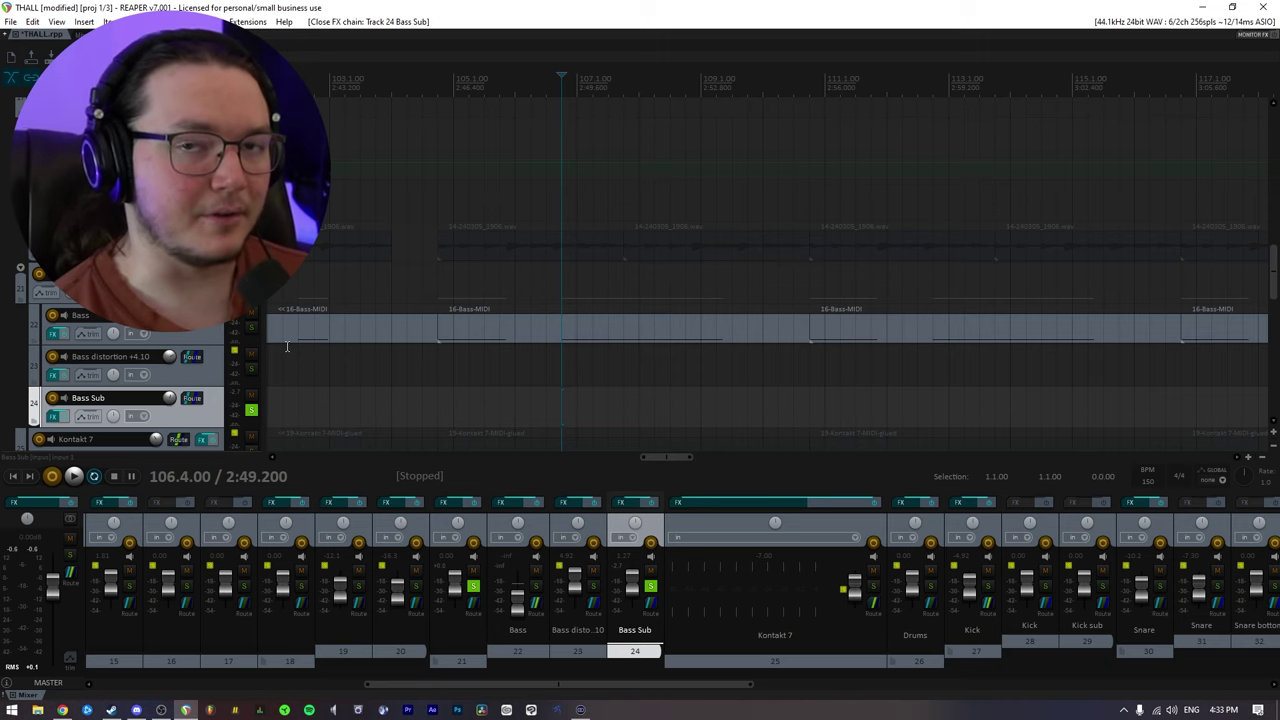
# Unsolo Bass Sub and view track 21's Virtual Mix Rack, Pro-Q 2 and Flatline in turn.
pyautogui.click(251, 409)
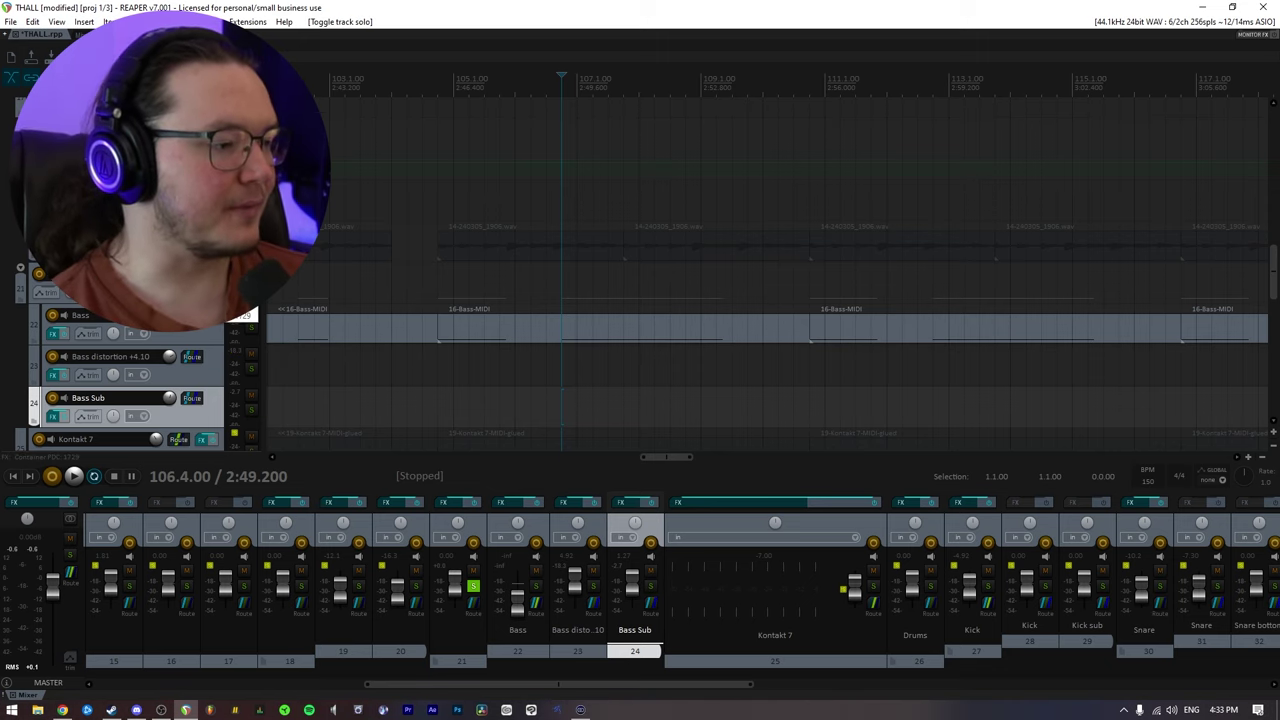
pyautogui.click(201, 439)
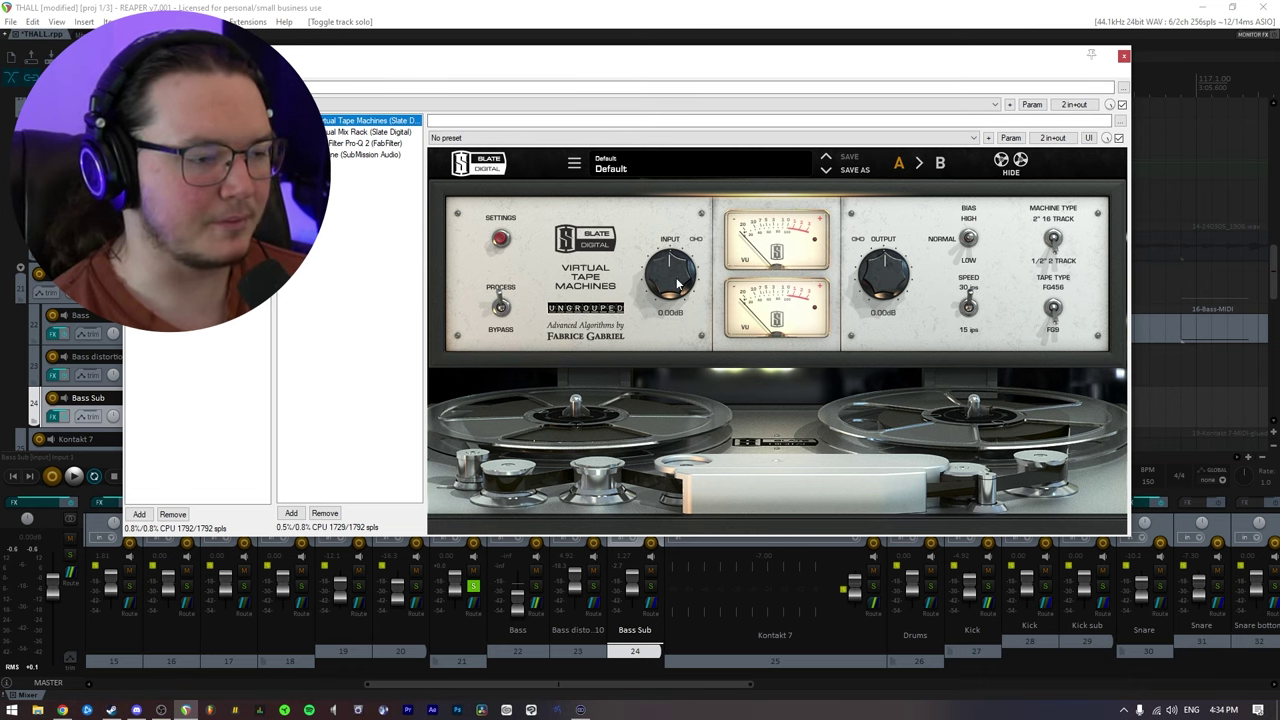
pyautogui.click(356, 132)
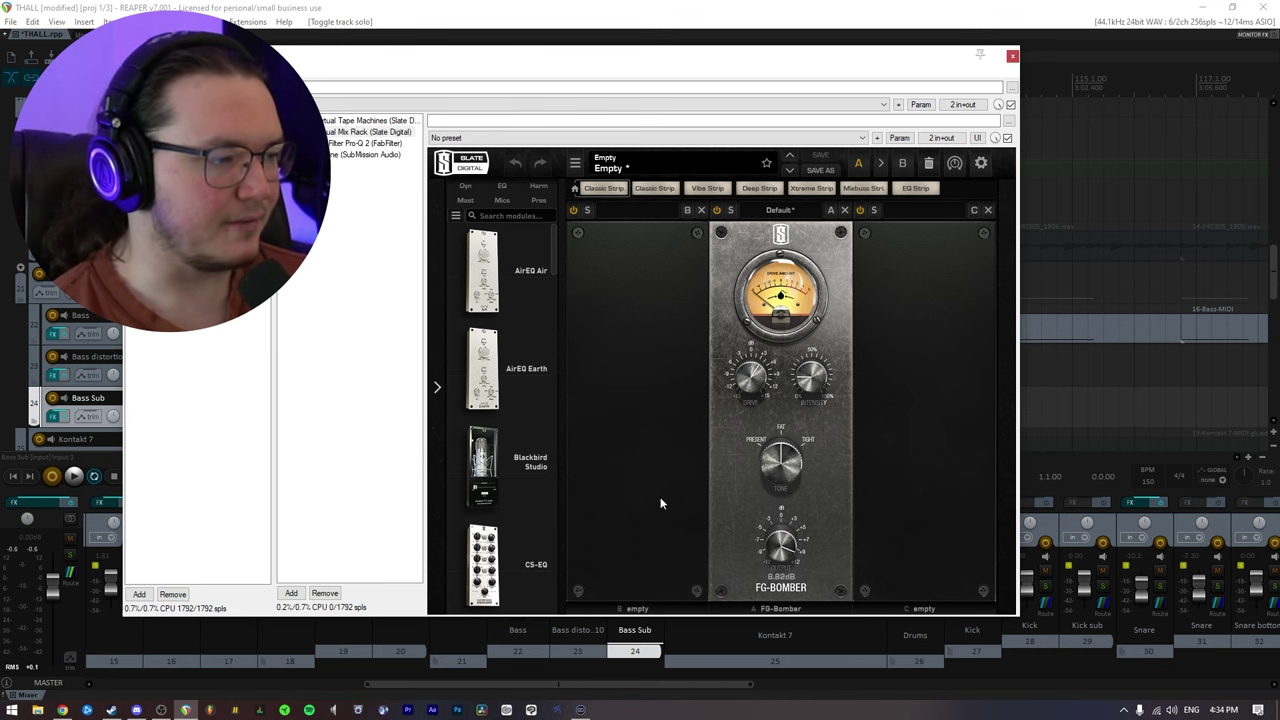
pyautogui.click(340, 145)
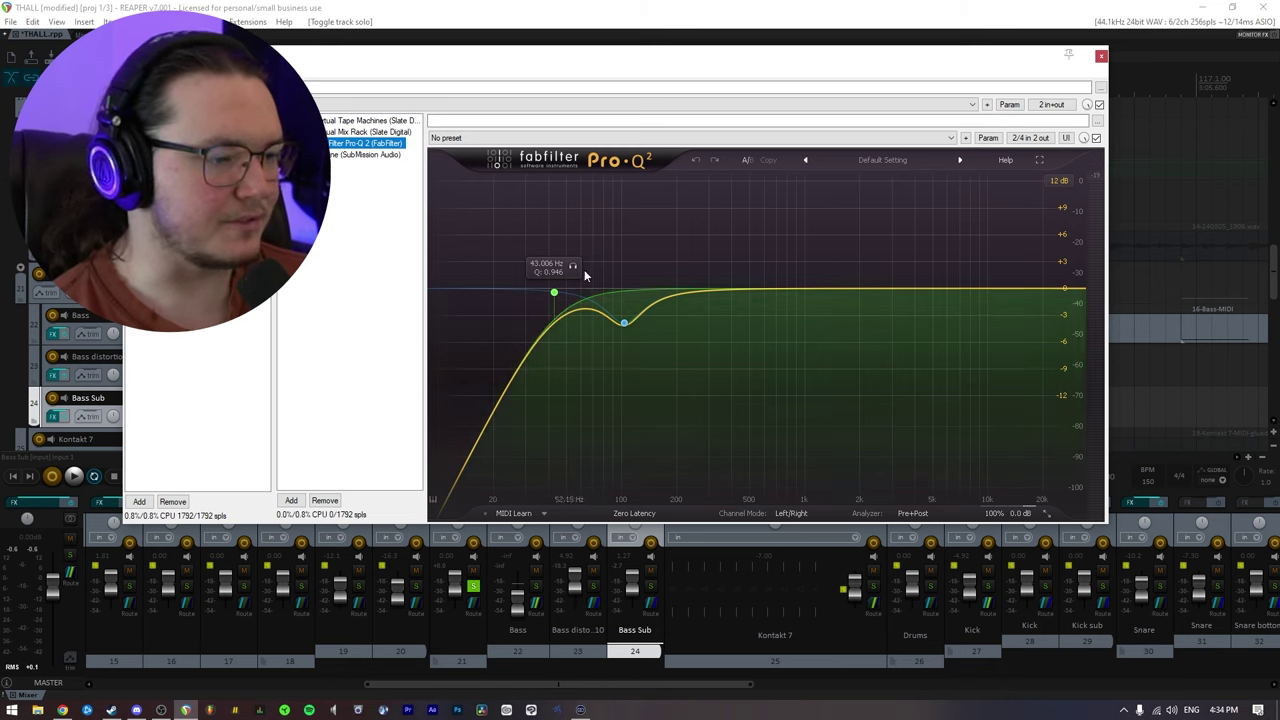
pyautogui.click(337, 155)
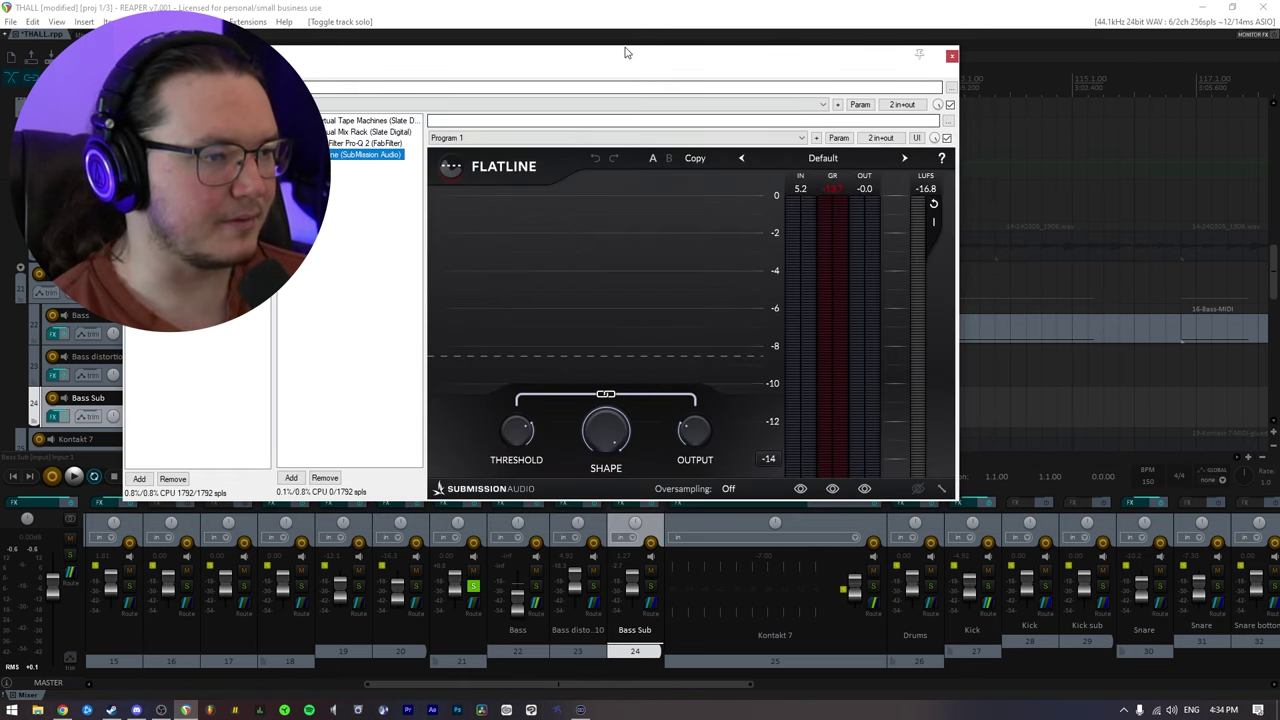
pyautogui.moveTo(628, 53); pyautogui.dragTo(697, 69)
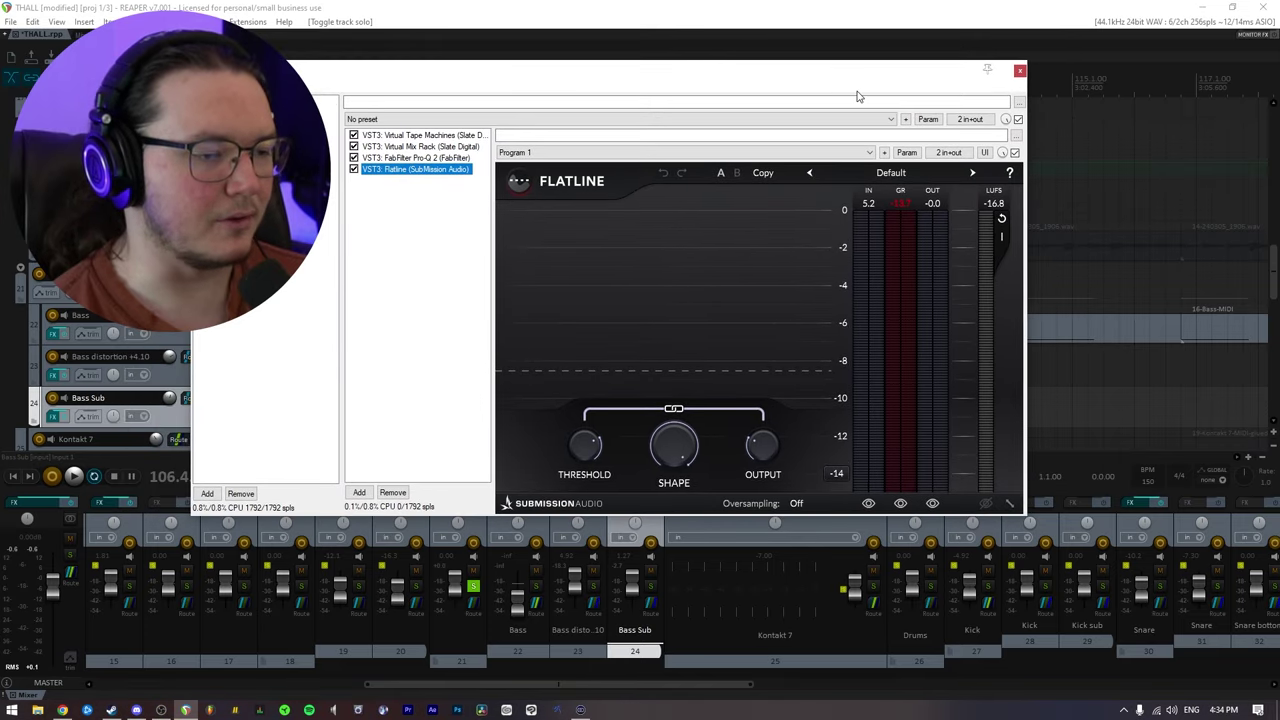
# Close track 21's FX chain and play the soloed tracks briefly.
pyautogui.click(1019, 70)
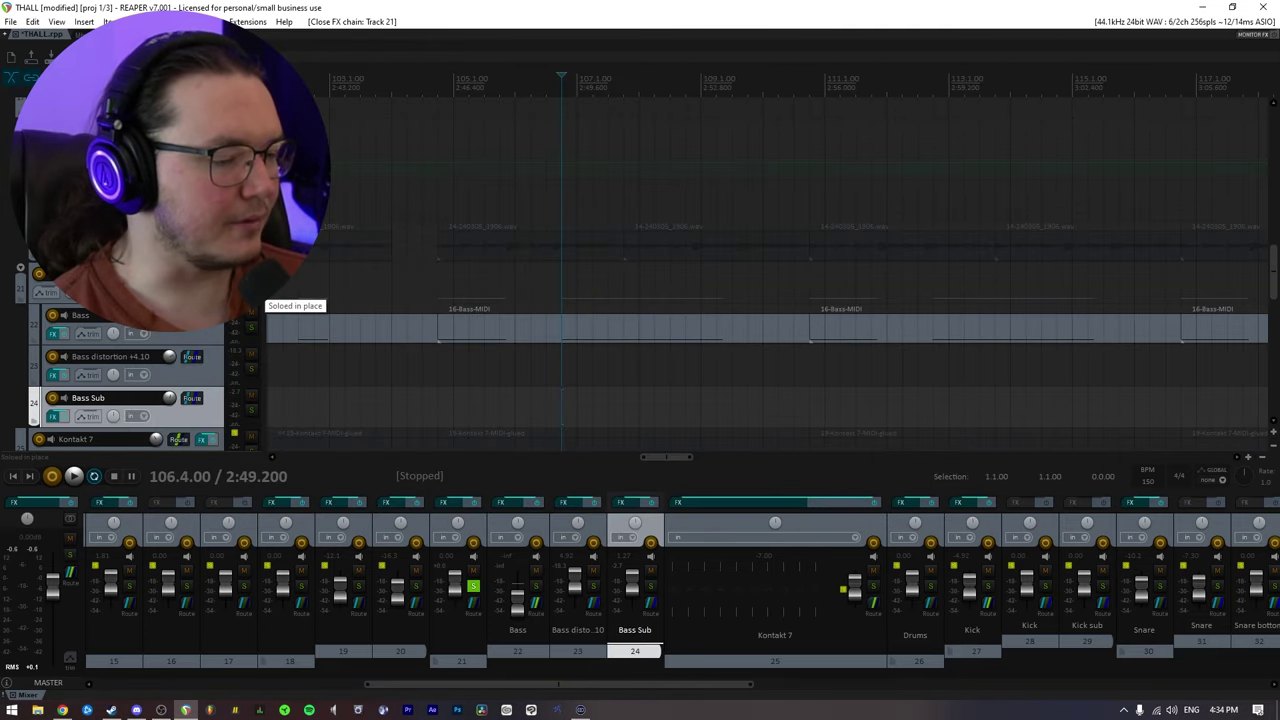
pyautogui.press('space')
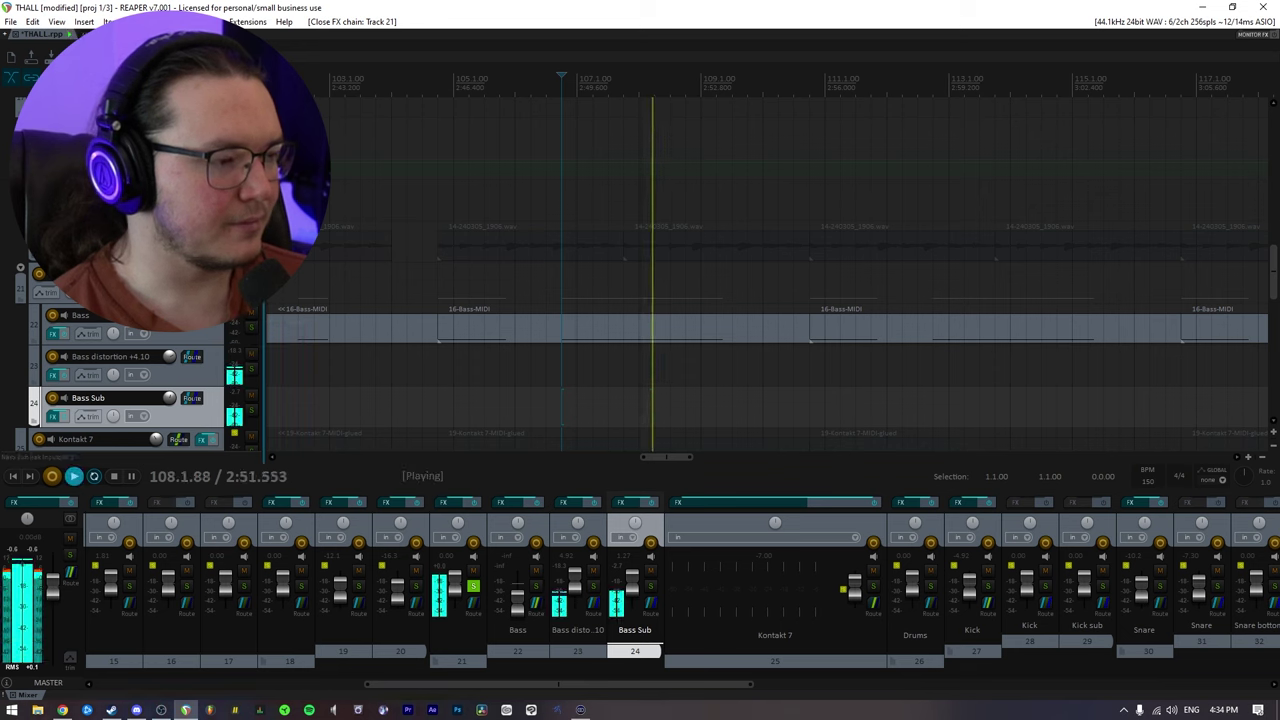
pyautogui.press('space')
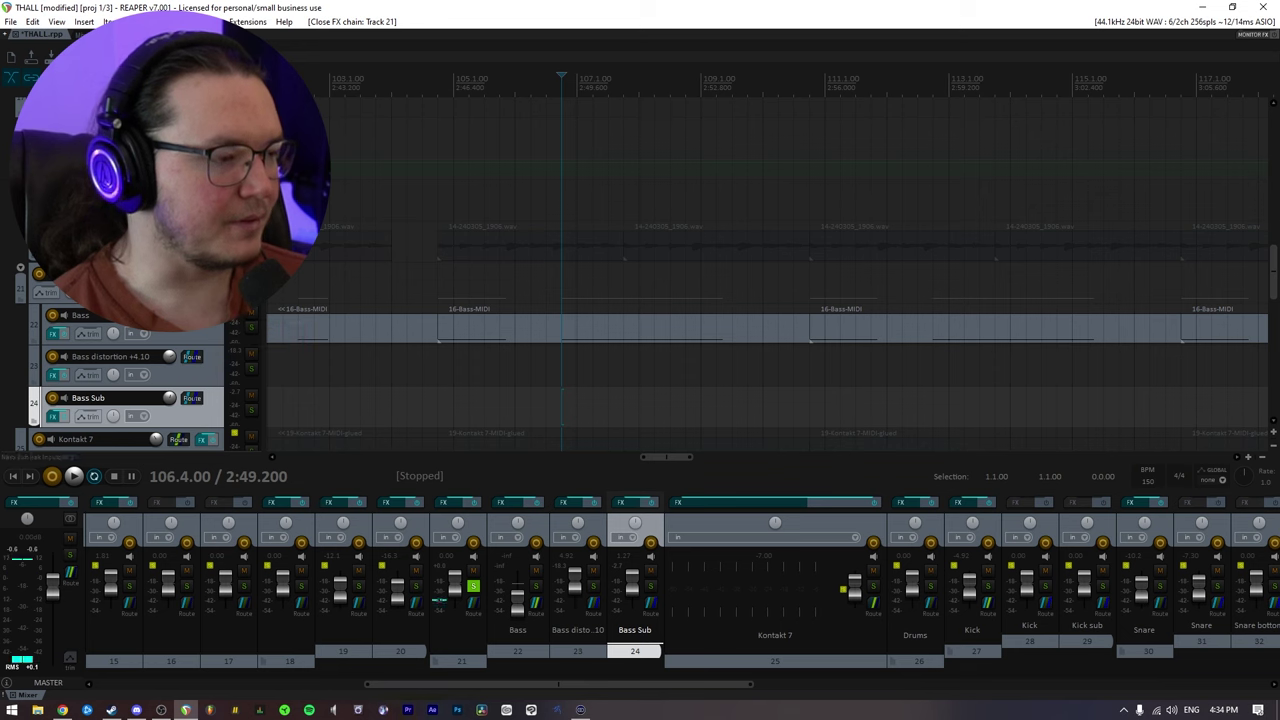
# Solo the Drums track 26 alongside the others.
pyautogui.scroll(-5, 240, 300)
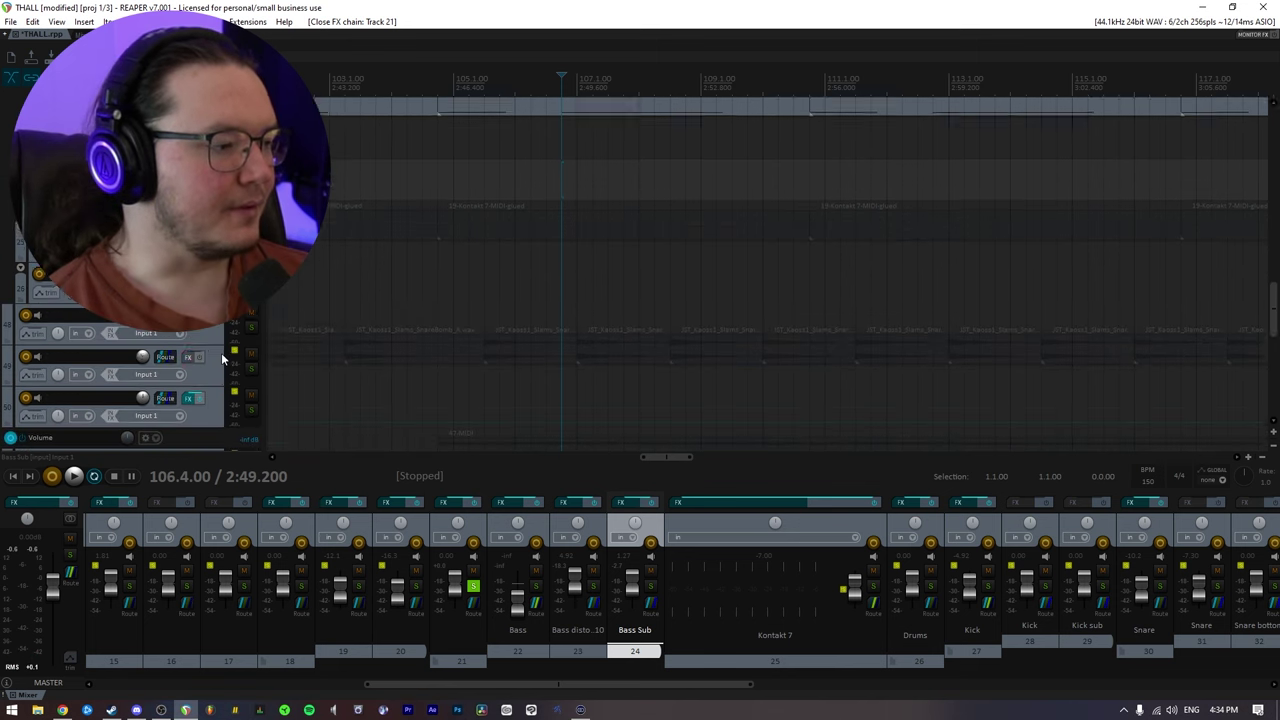
pyautogui.scroll(3, 140, 360)
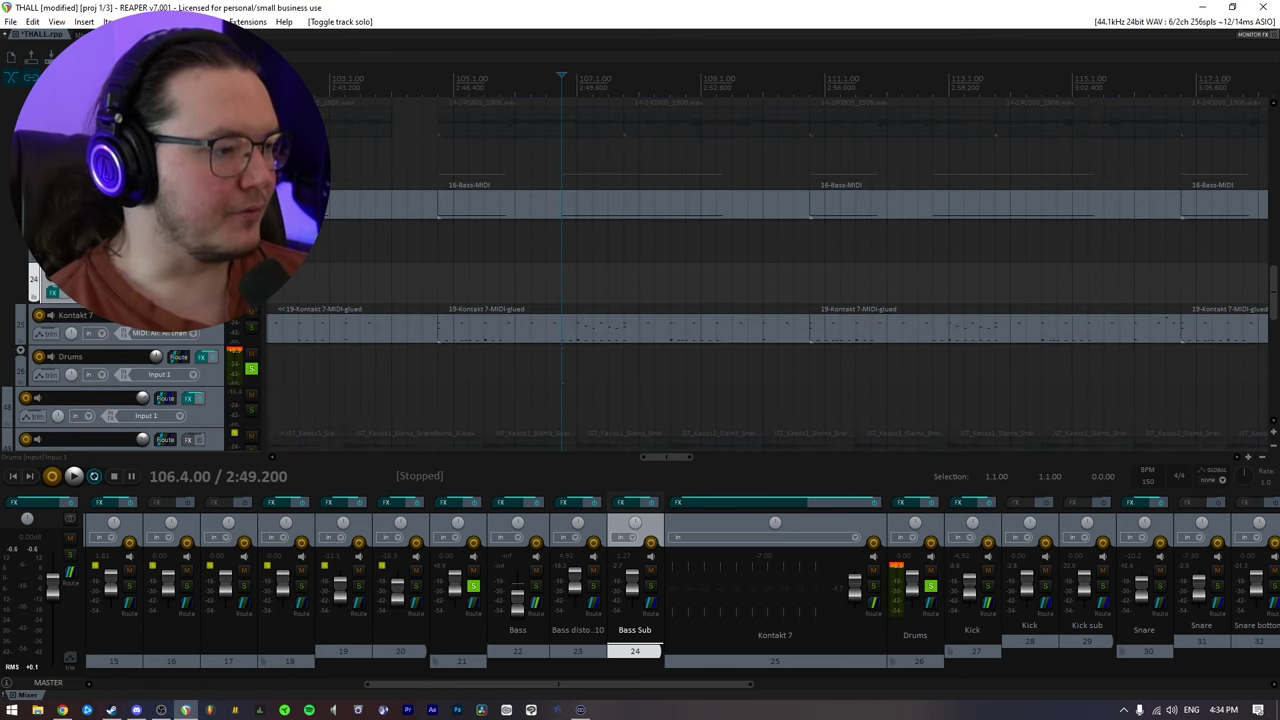
pyautogui.click(252, 368)
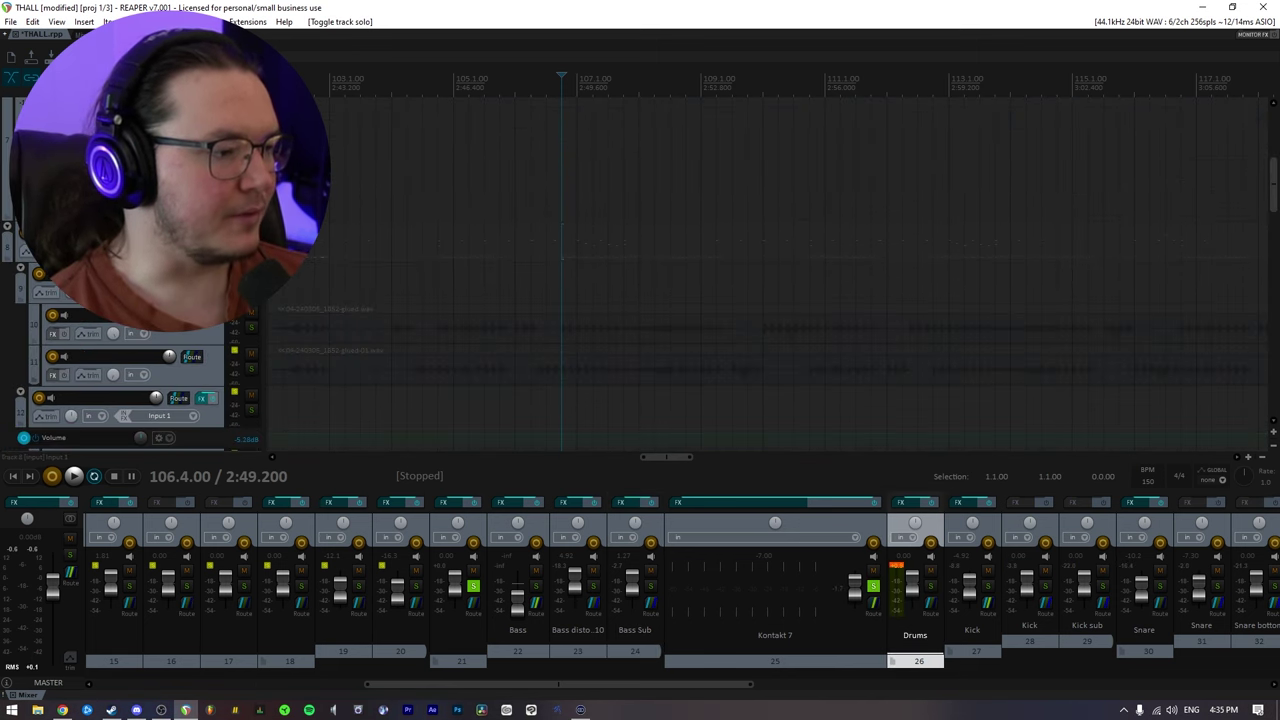
pyautogui.scroll(-3, 140, 370)
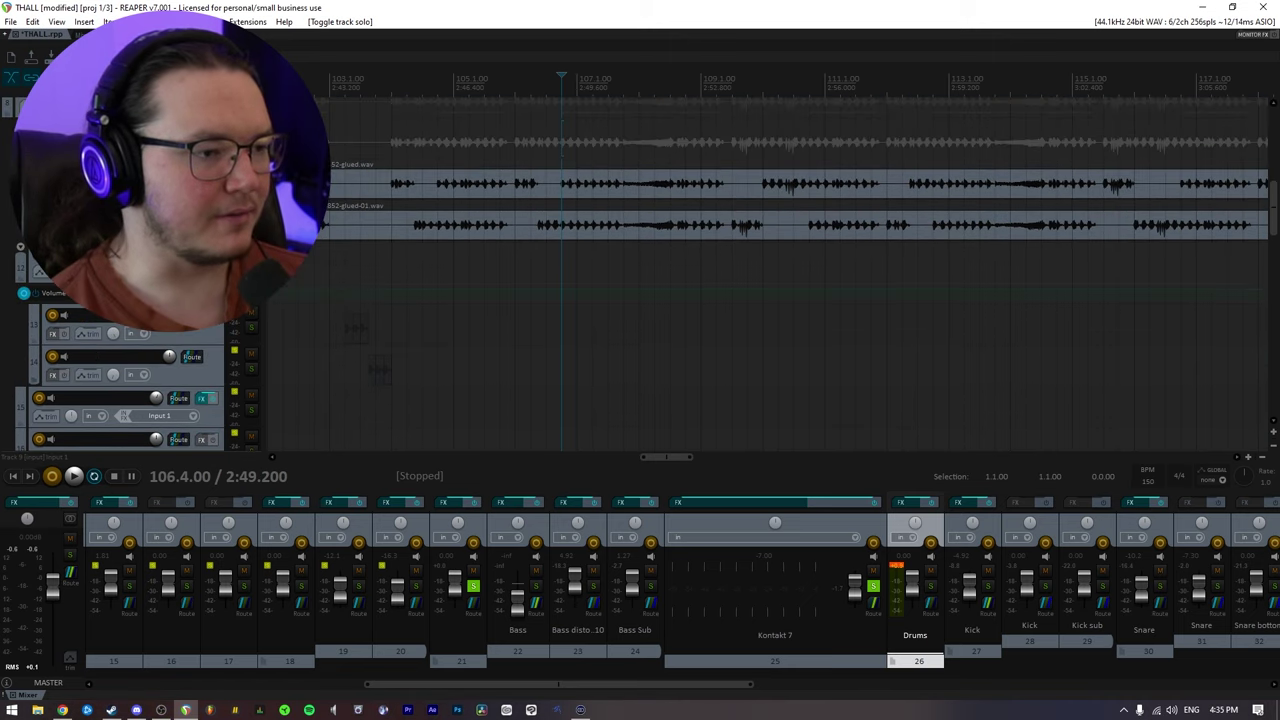
# Unsolo all tracks with Ctrl+Alt+F9 and play back the full guitar, bass and drum mix.
pyautogui.hotkey('ctrl', 'alt', 'F9')
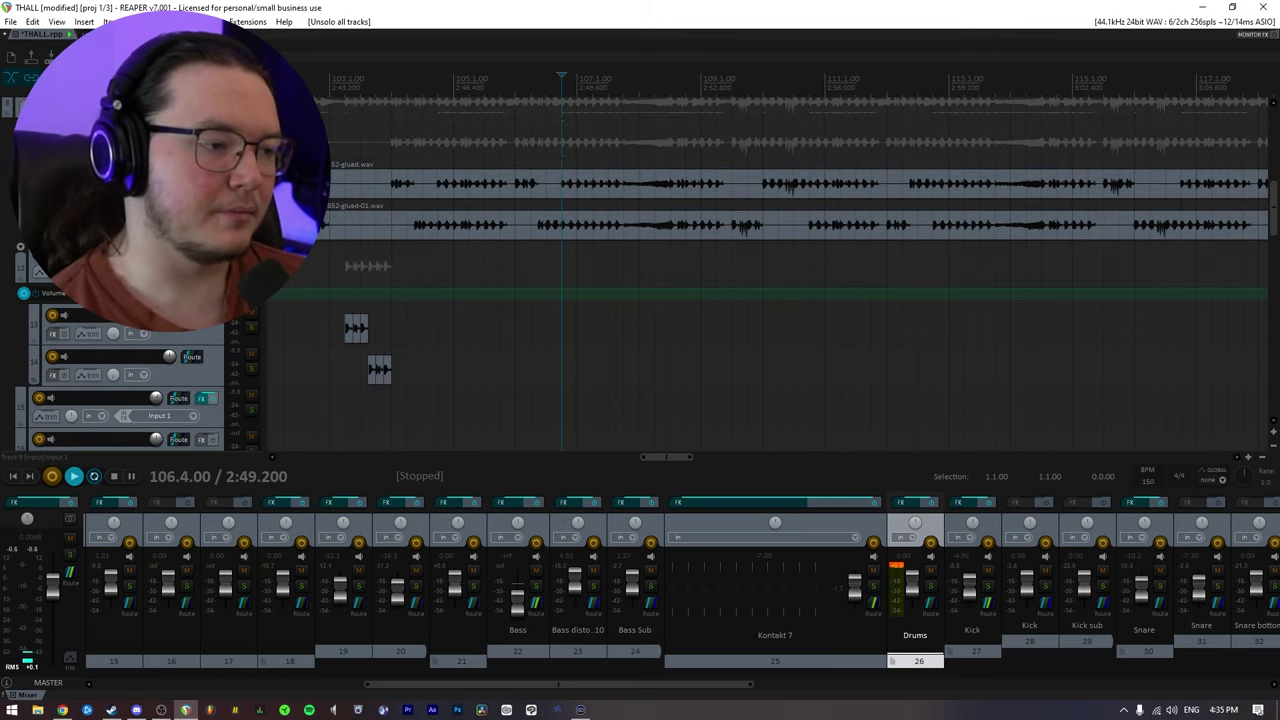
pyautogui.press('space')
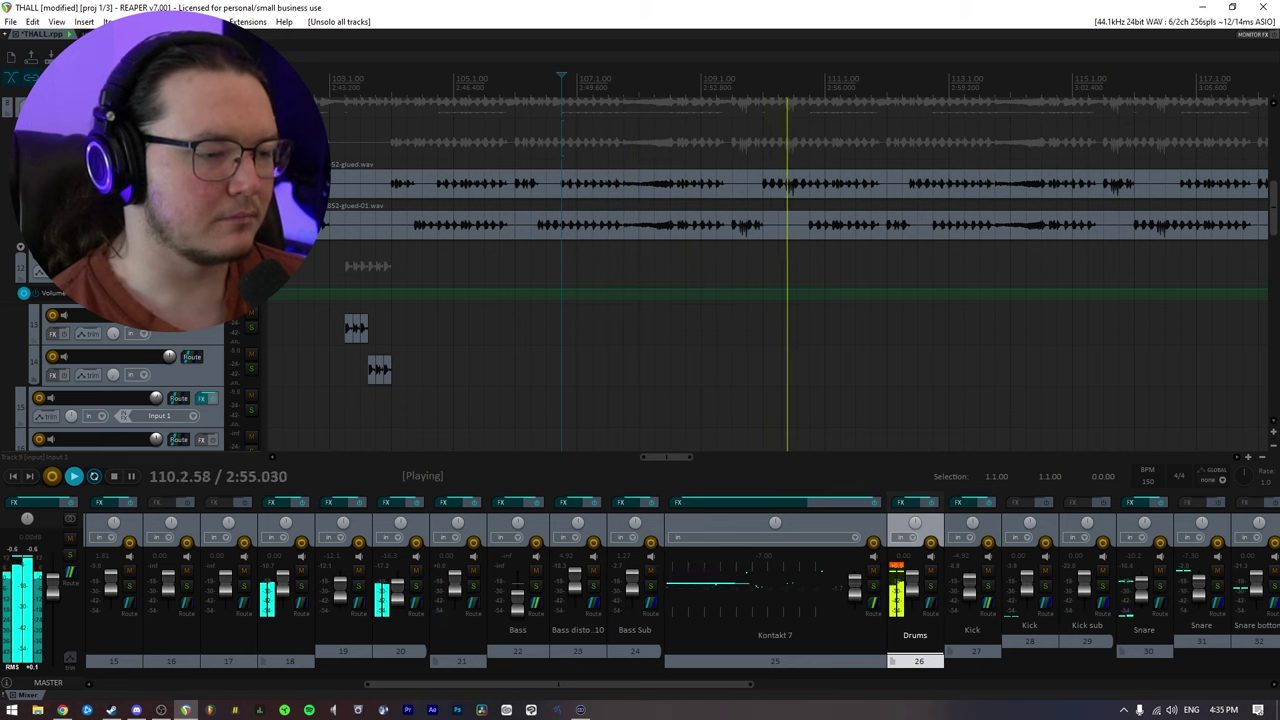
pyautogui.scroll(1, 206, 345)
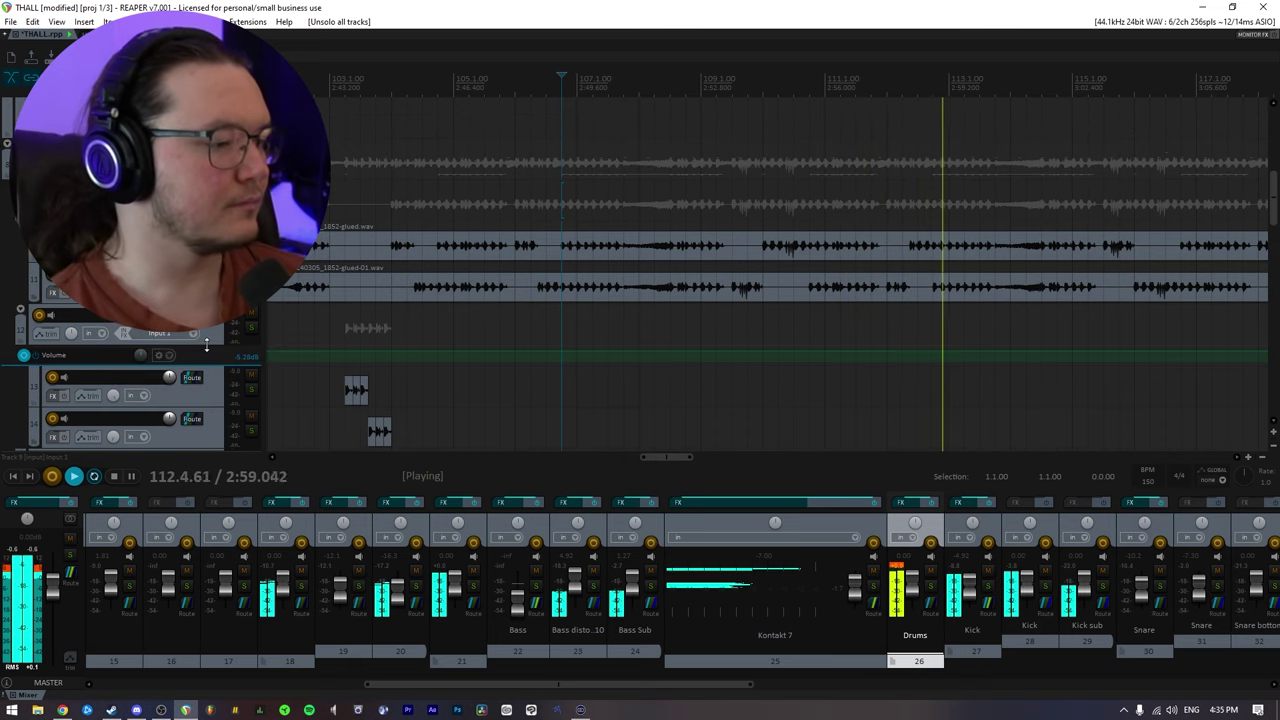
pyautogui.scroll(-4, 426, 337)
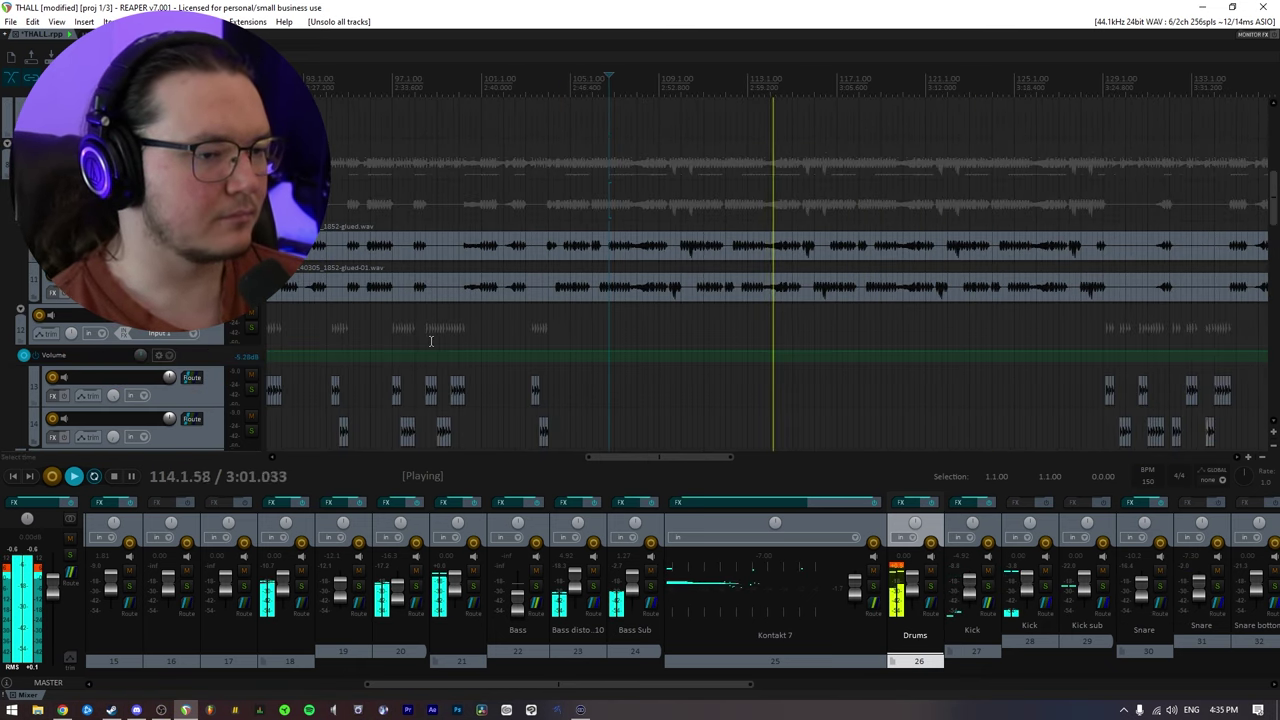